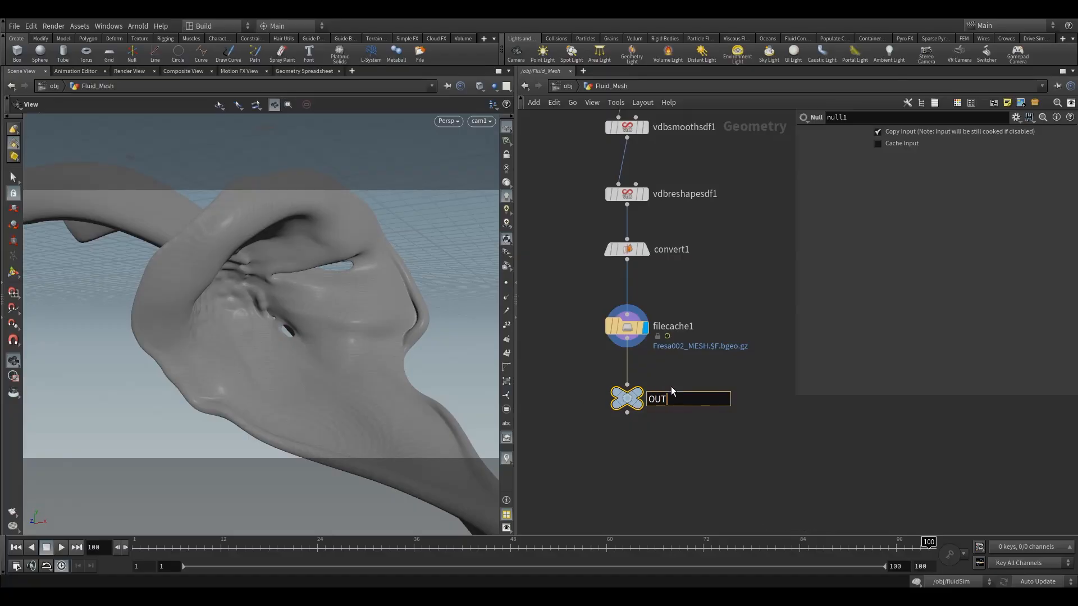
# Name the null node after filecache1 OUT and return to the object level
pyautogui.write('OUT')
pyautogui.press('Return')
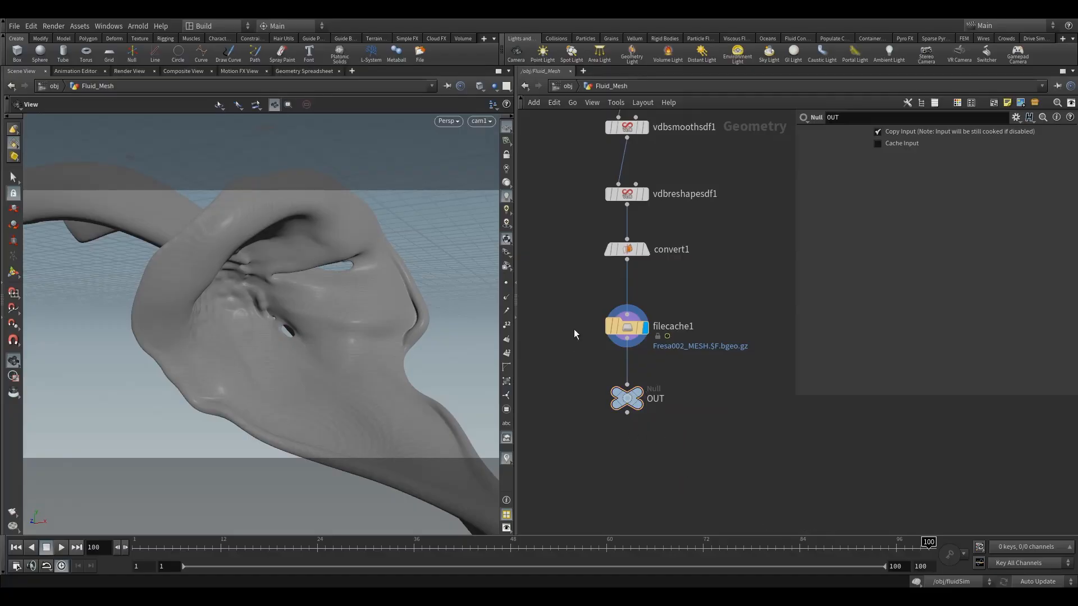
pyautogui.click(573, 89)
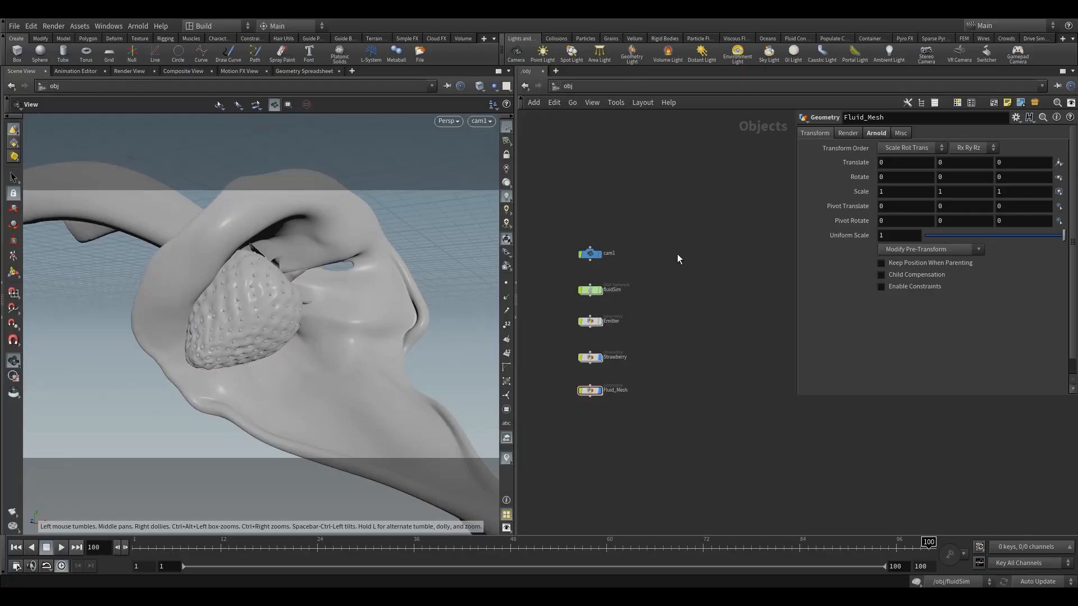
# Create a Geometry object beside fluidSim and rename it render_fluid
pyautogui.moveTo(714, 292); pyautogui.dragTo(700, 290, button='middle')
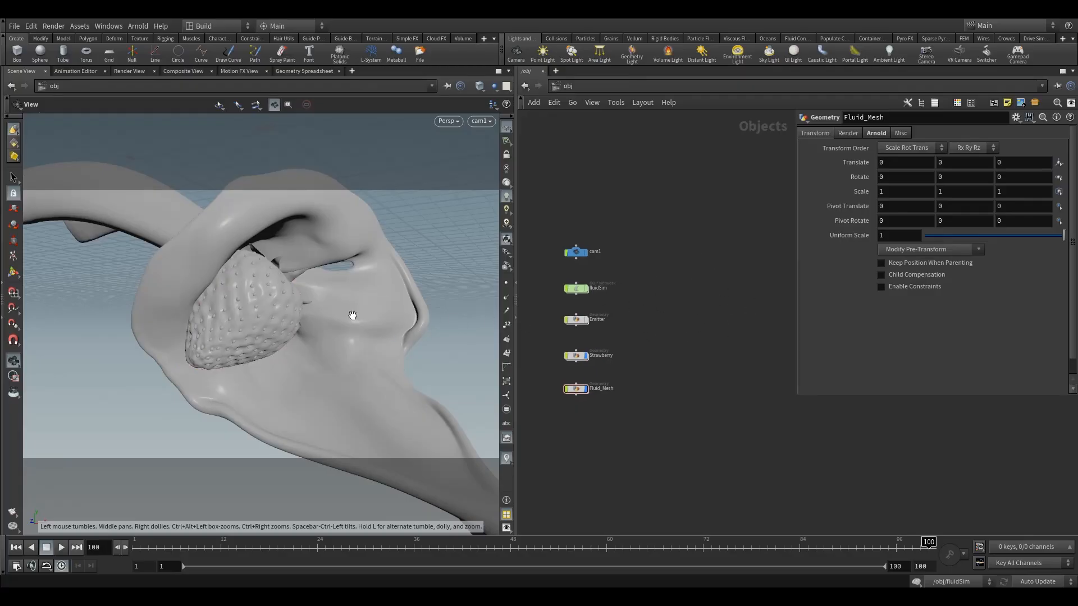
pyautogui.press('Tab')
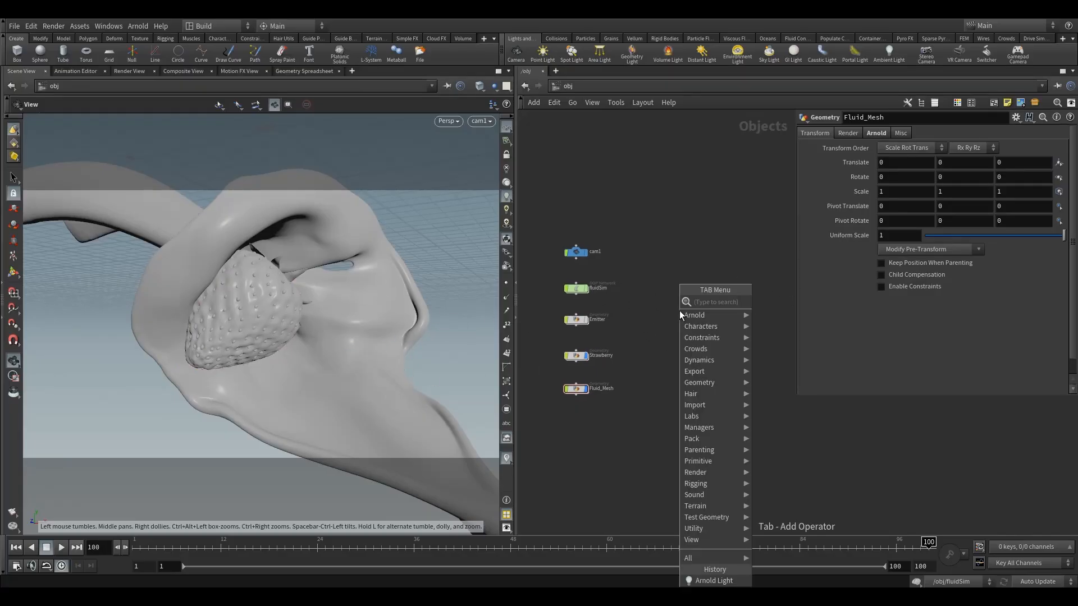
pyautogui.write('ge')
pyautogui.click(768, 305)
pyautogui.click(672, 255)
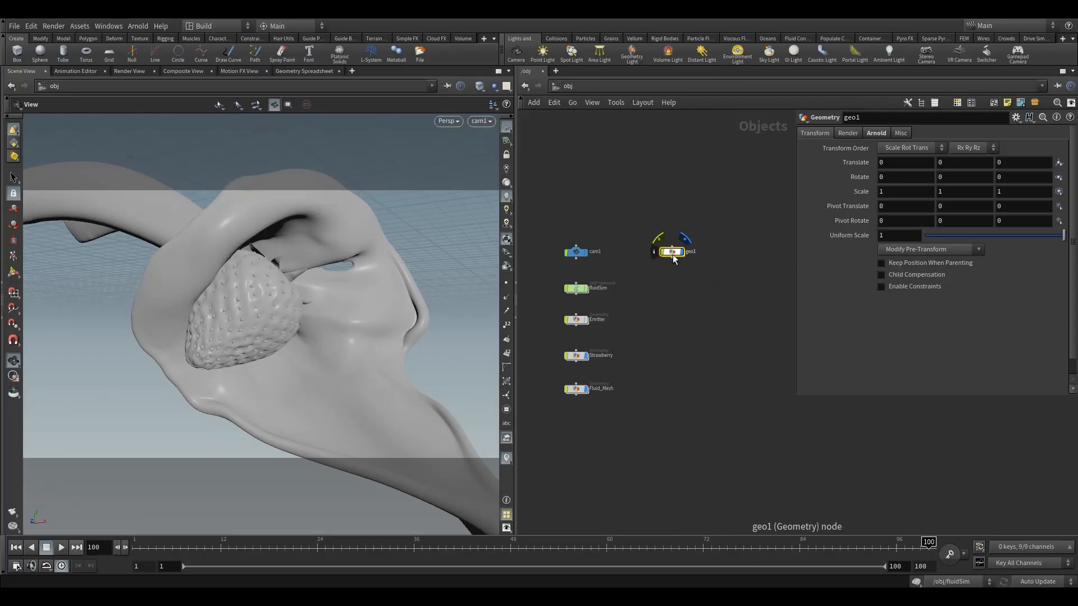
pyautogui.moveTo(672, 254); pyautogui.dragTo(669, 291)
pyautogui.doubleClick(687, 289)
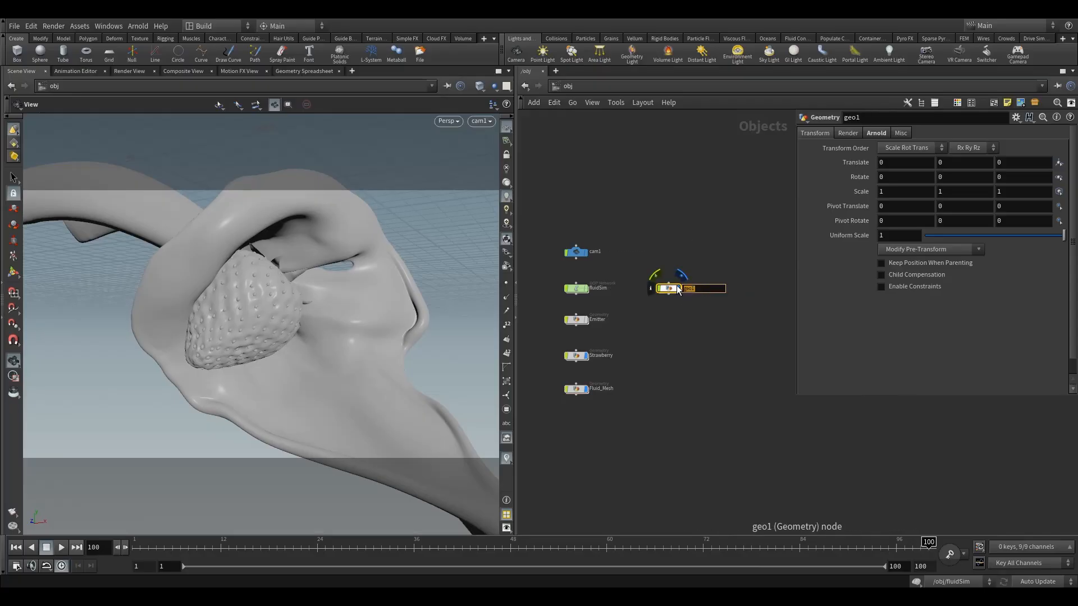
pyautogui.write('render_flu')
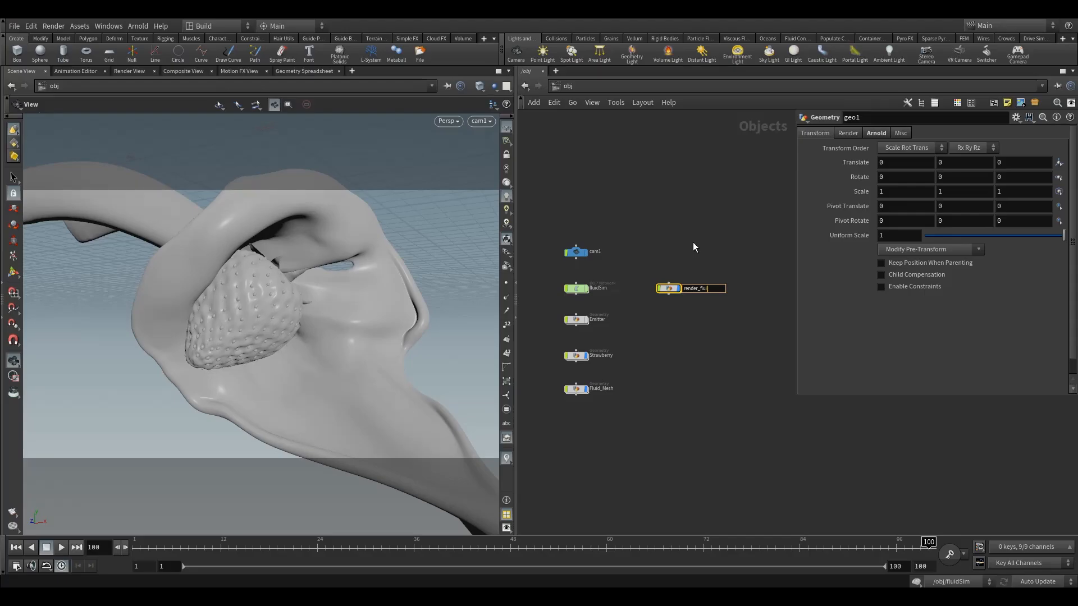
pyautogui.write('id')
pyautogui.press('Return')
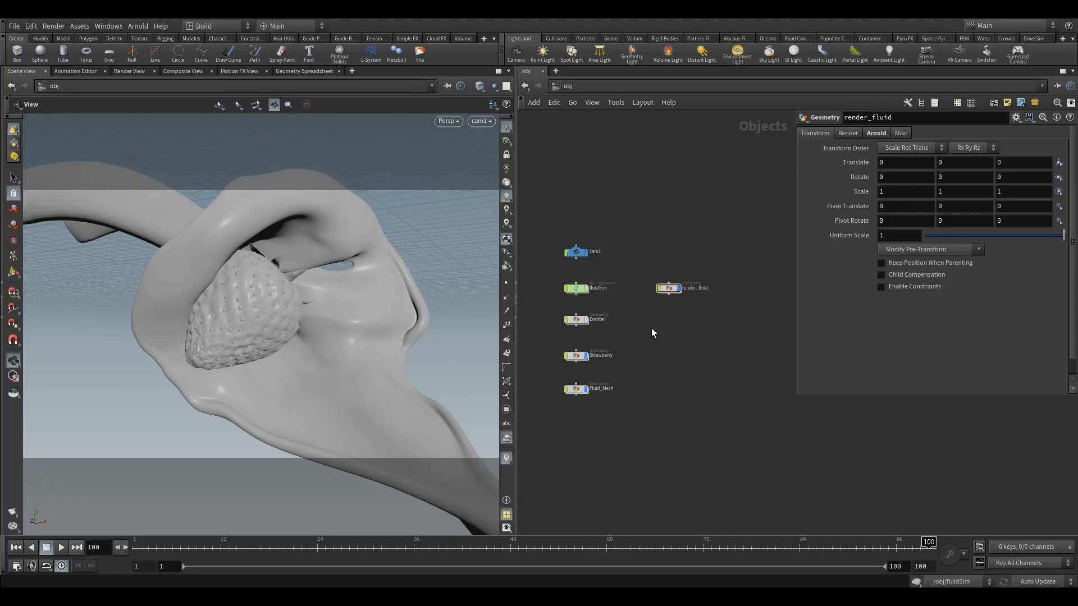
# Add an Object Merge node inside the render_fluid object
pyautogui.doubleClick(668, 289)
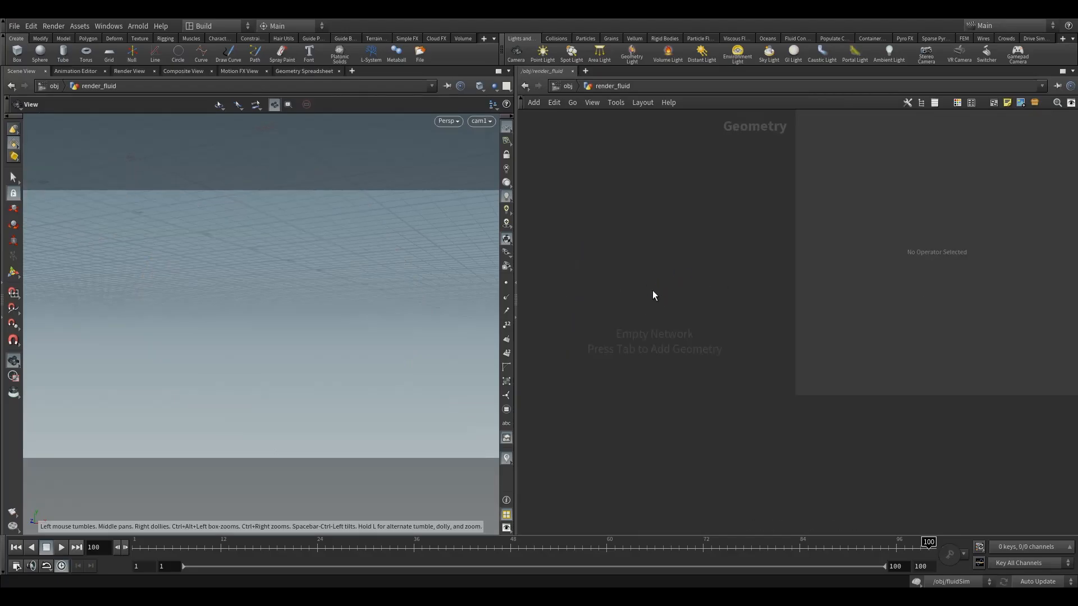
pyautogui.press('Tab')
pyautogui.write('o')
pyautogui.press('Return')
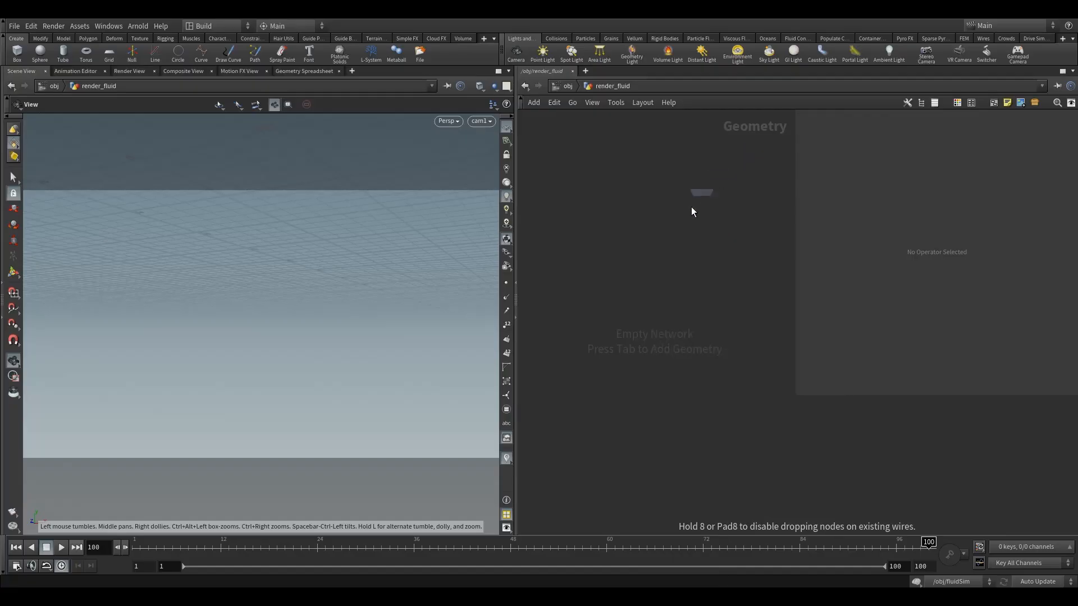
pyautogui.click(620, 282)
# Set Object 1 of the Object Merge node to /obj/Fluid_Mesh/OUT
pyautogui.click(1060, 162)
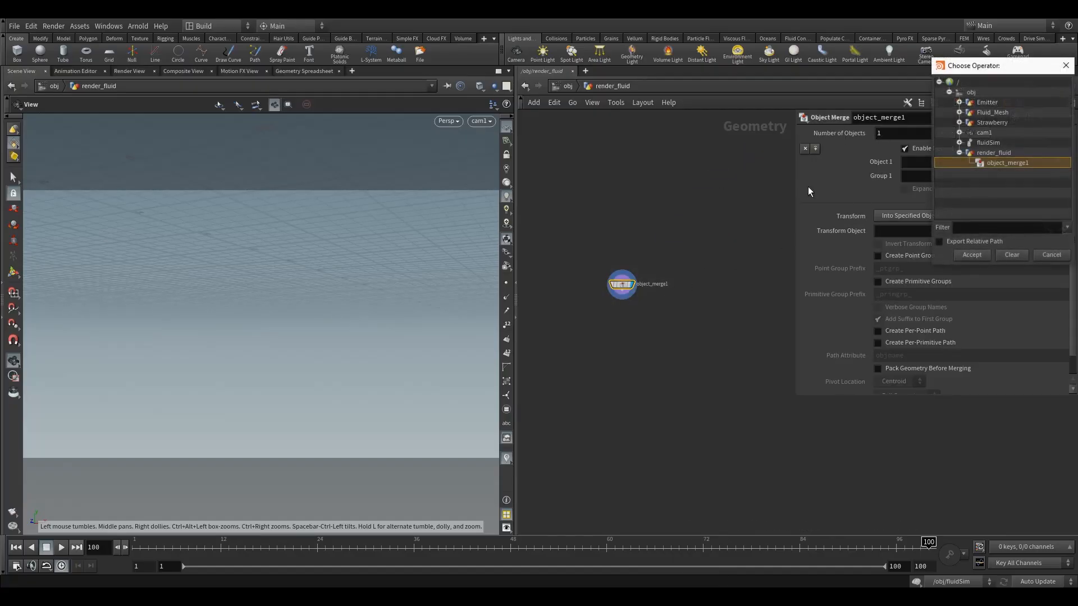
pyautogui.click(958, 152)
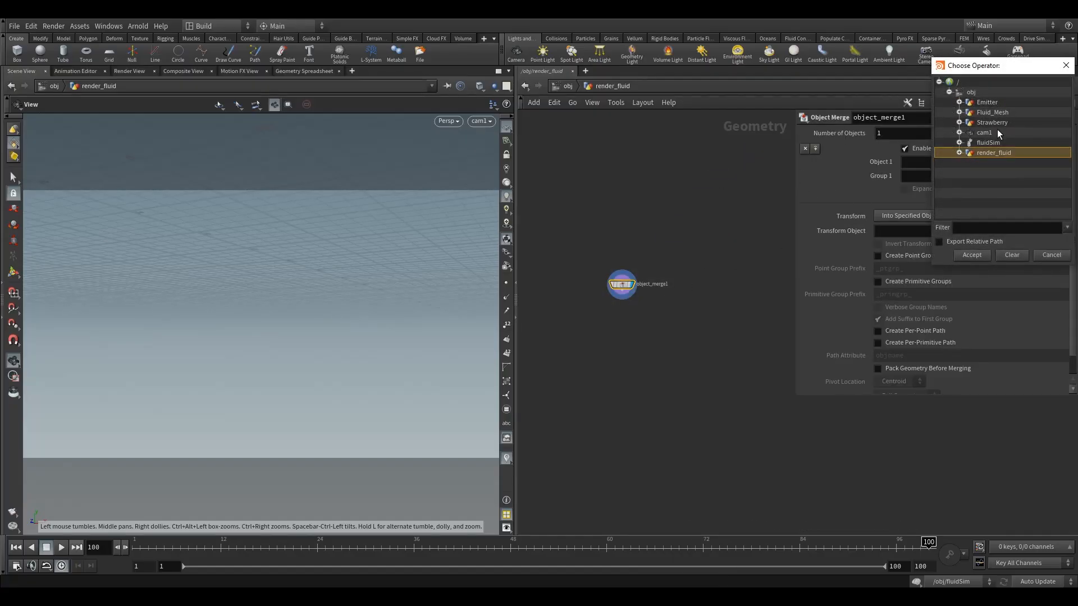
pyautogui.click(960, 112)
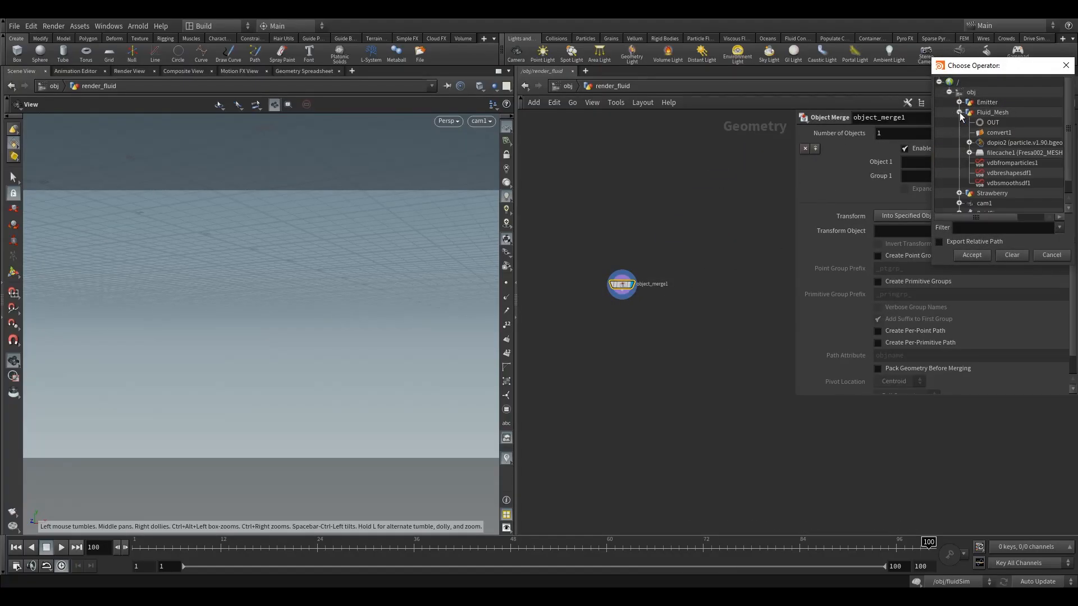
pyautogui.click(991, 122)
pyautogui.click(987, 254)
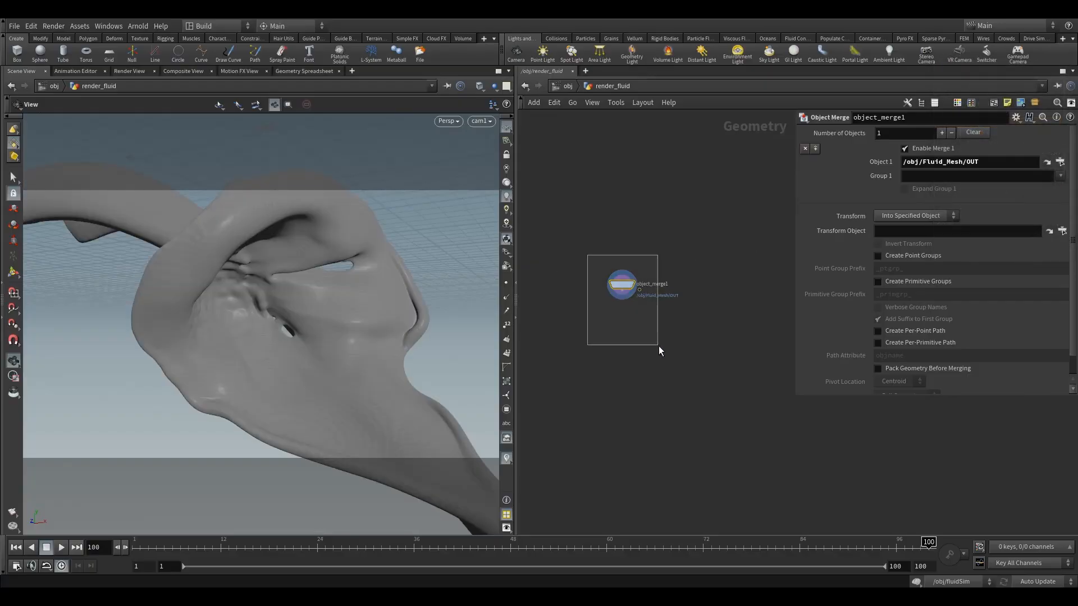
# Return to the object level and turn off the display of Fluid_Mesh
pyautogui.click(566, 86)
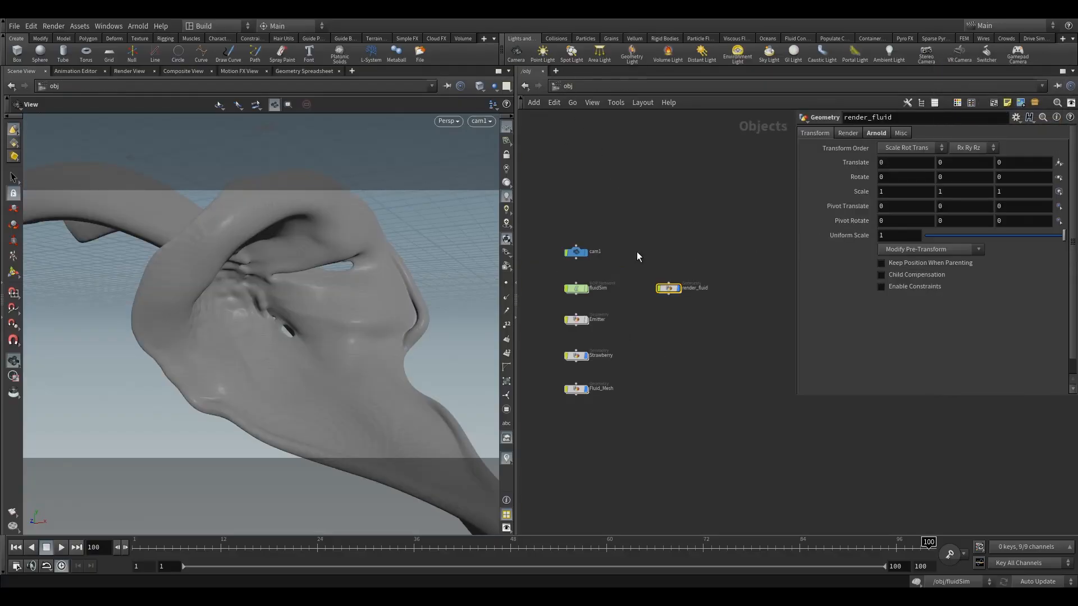
pyautogui.click(576, 388)
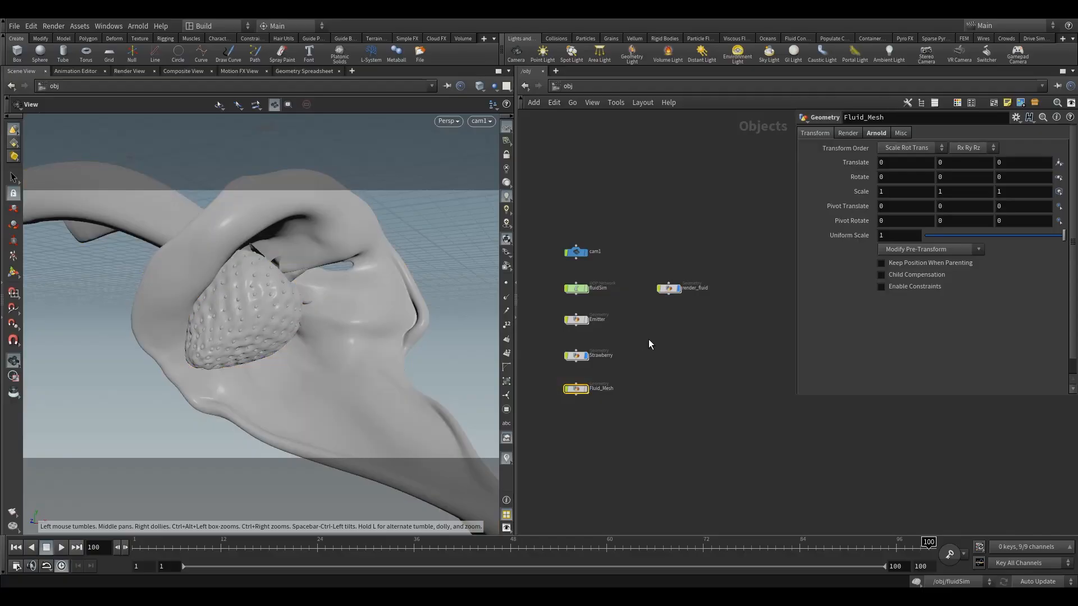
pyautogui.click(641, 336)
pyautogui.press('Tab')
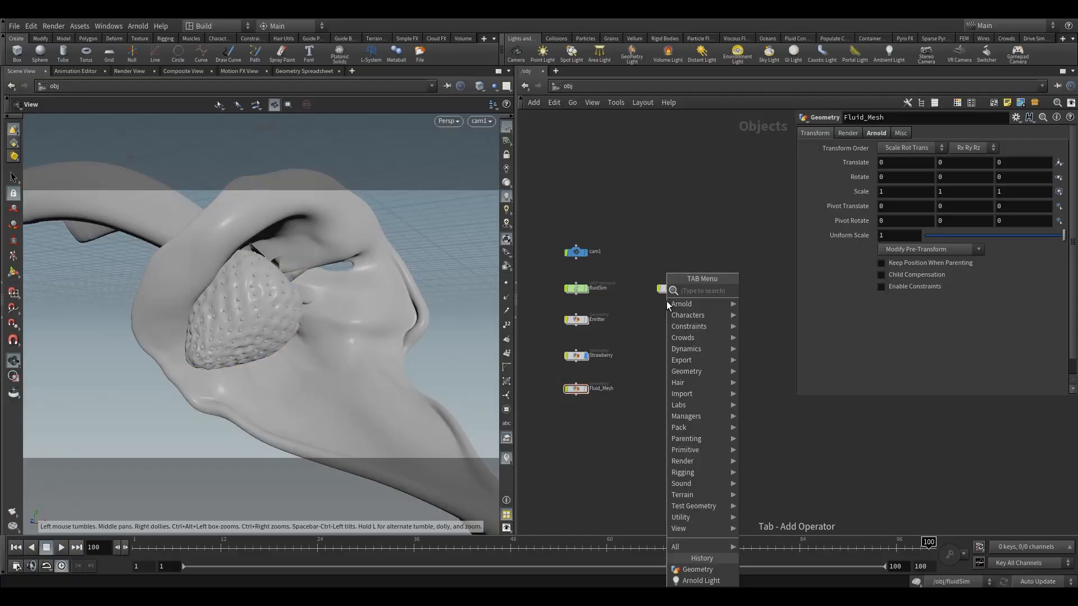
pyautogui.press('Escape')
# Copy the new_anim File node from inside the Strawberry object
pyautogui.doubleClick(575, 358)
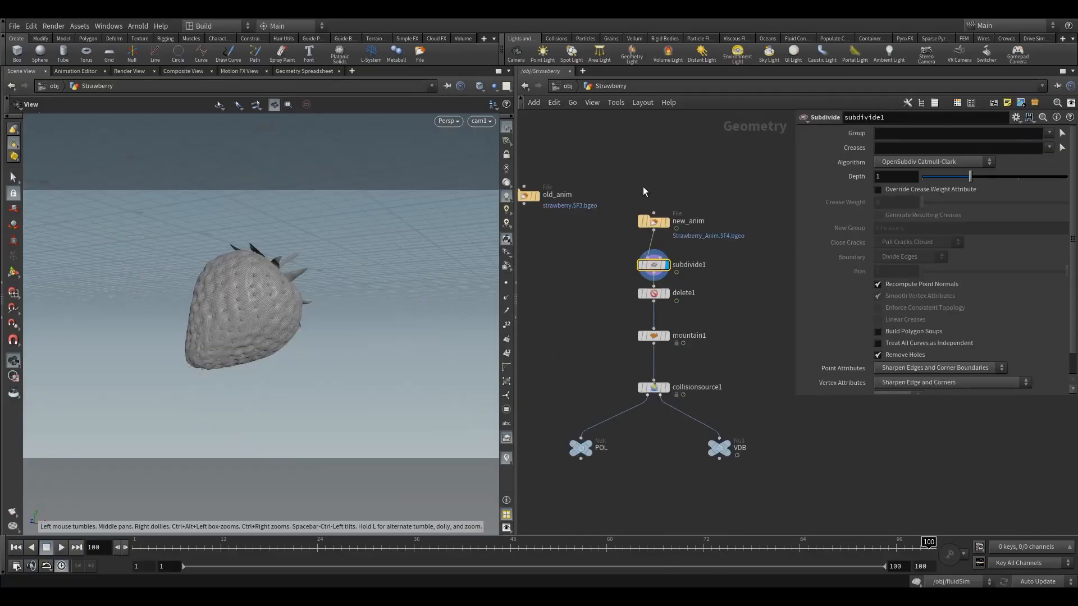
pyautogui.press('Up')
pyautogui.hotkey('ctrl', 'c')
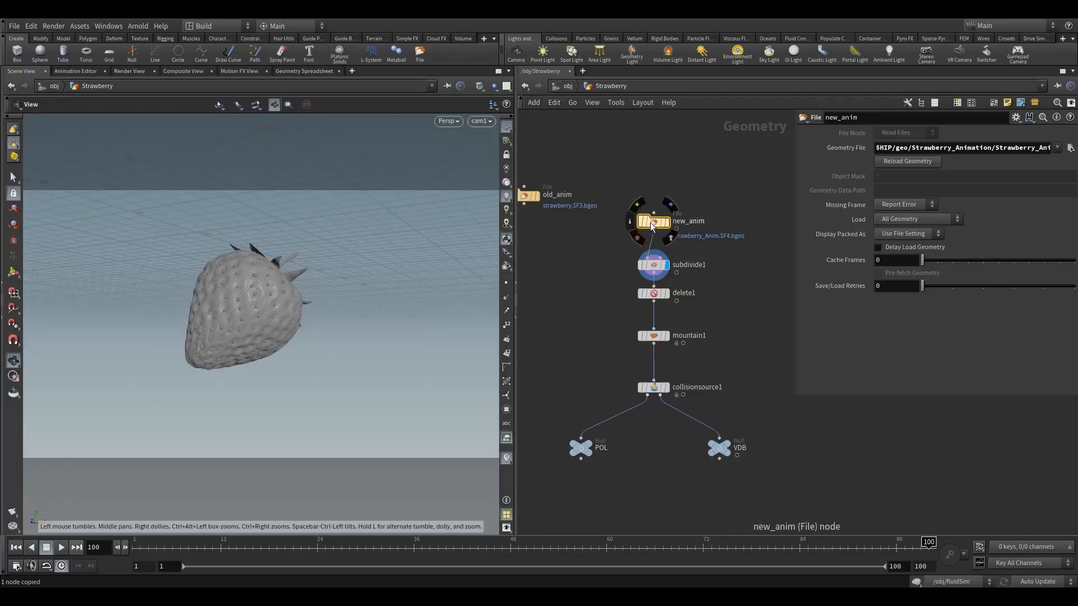
# Return to the object level and turn off the display of the Strawberry object
pyautogui.click(569, 86)
pyautogui.click(667, 309)
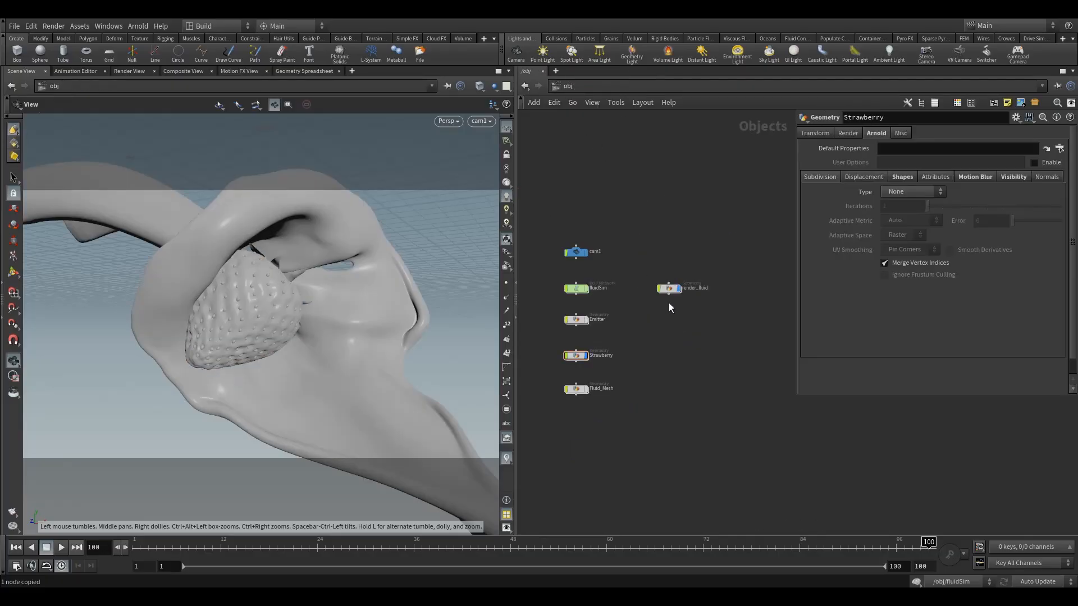
pyautogui.moveTo(689, 342); pyautogui.dragTo(664, 320)
pyautogui.click(585, 356)
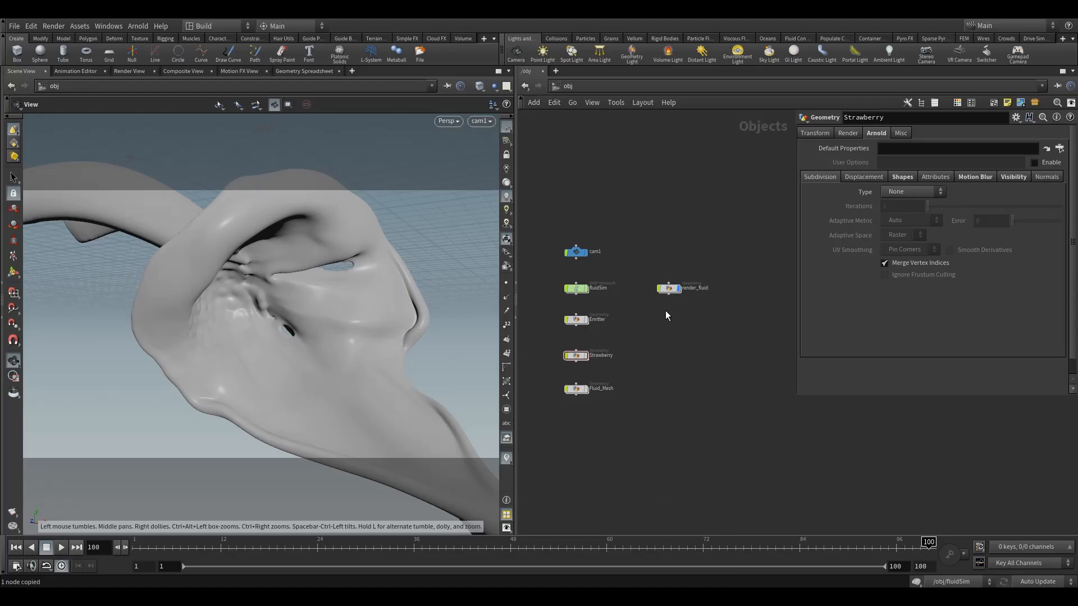
# Create a Geometry object below render_fluid and rename it render_strawberry
pyautogui.press('Tab')
pyautogui.write('ge')
pyautogui.click(748, 291)
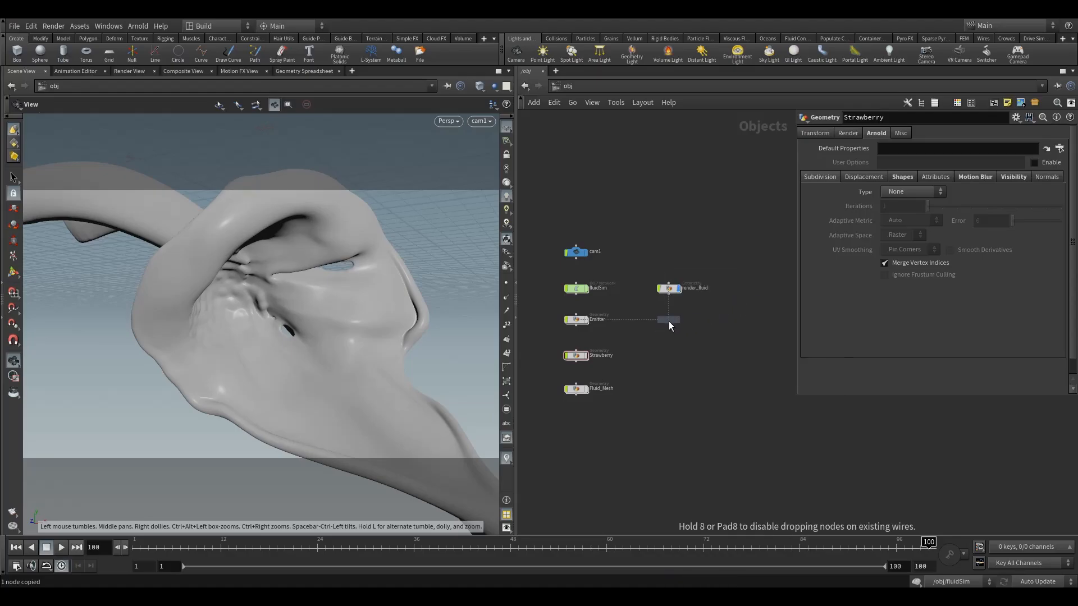
pyautogui.click(668, 321)
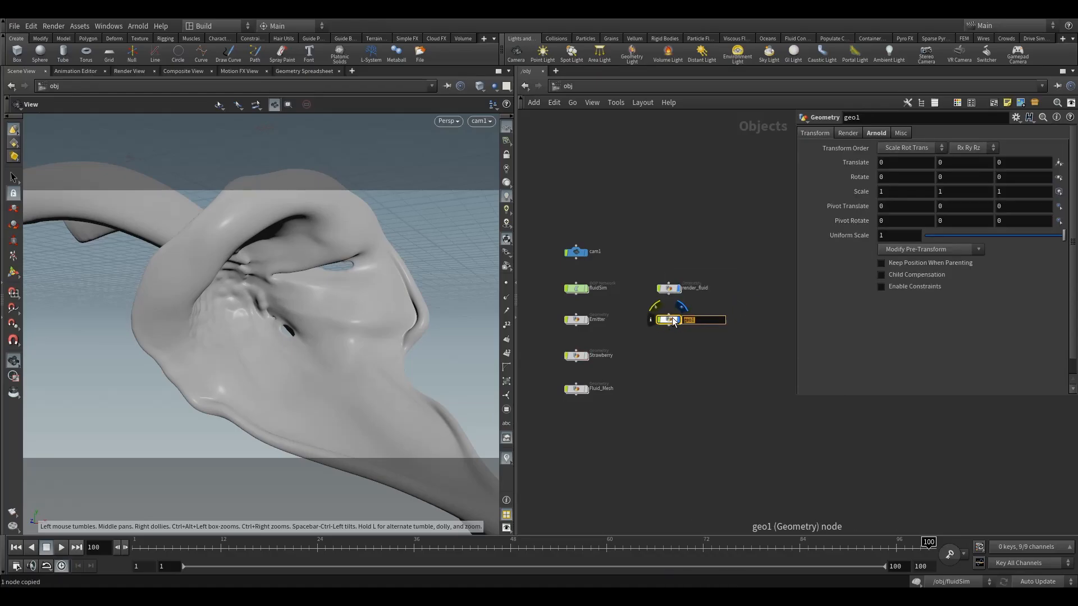
pyautogui.write('render')
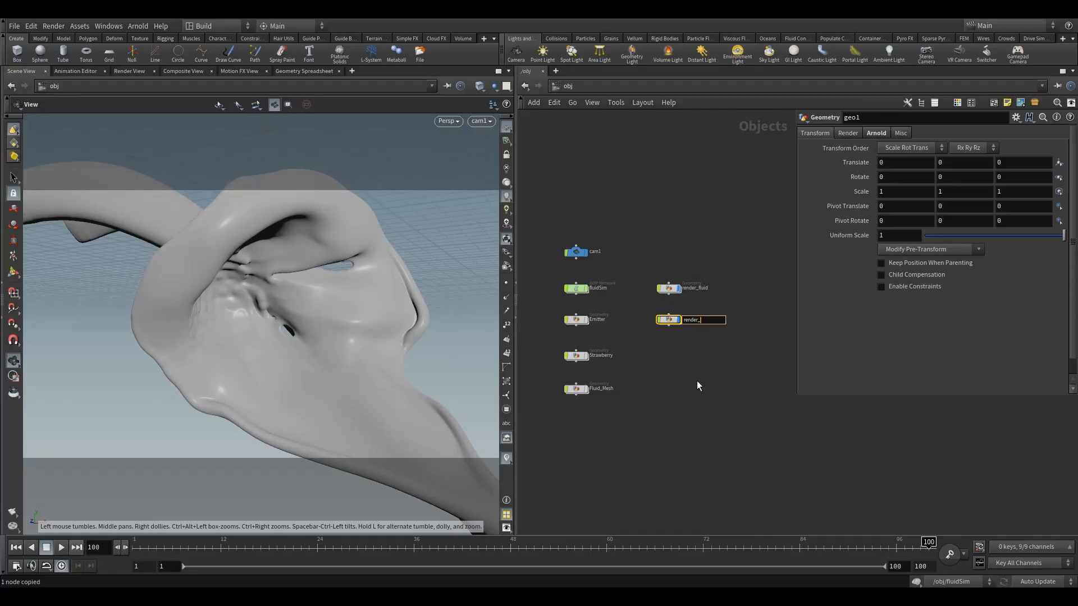
pyautogui.write('_strawberry')
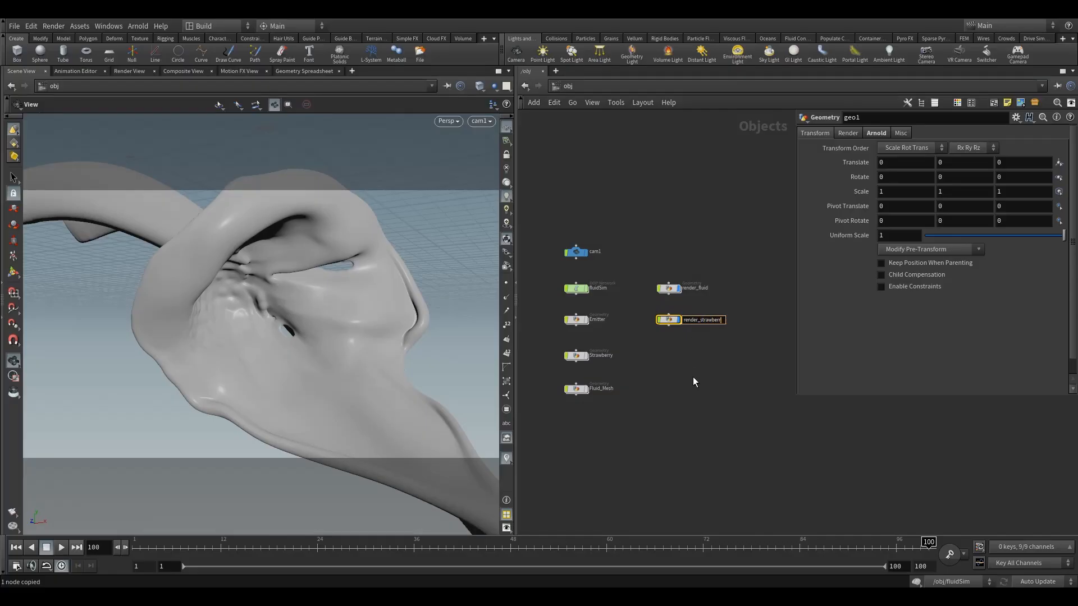
pyautogui.press('Return')
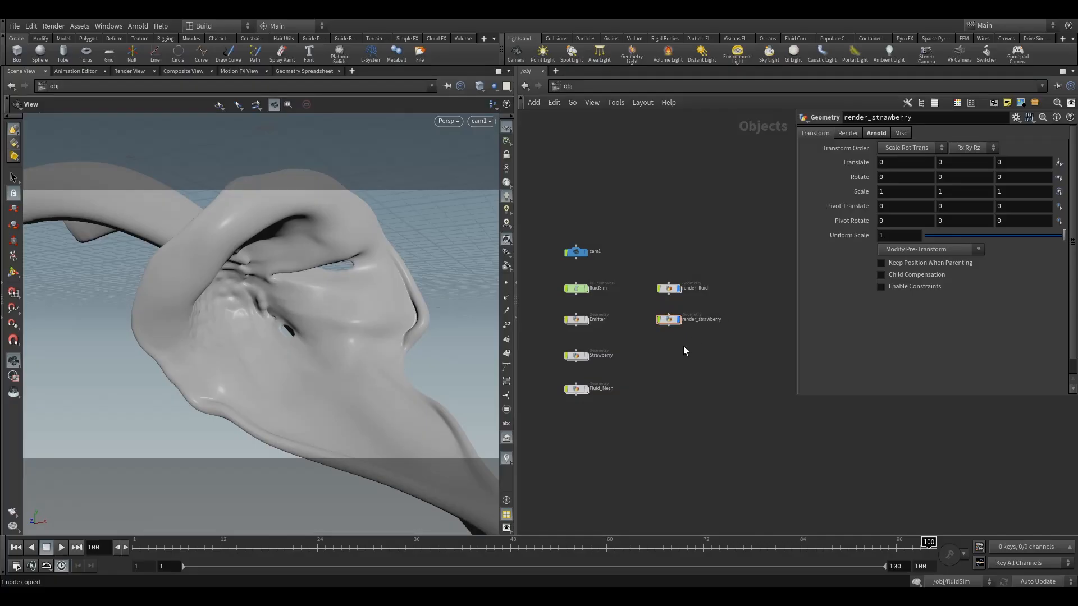
# Paste the copied new_anim File node inside the render_strawberry object
pyautogui.doubleClick(669, 319)
pyautogui.hotkey('ctrl', 'v')
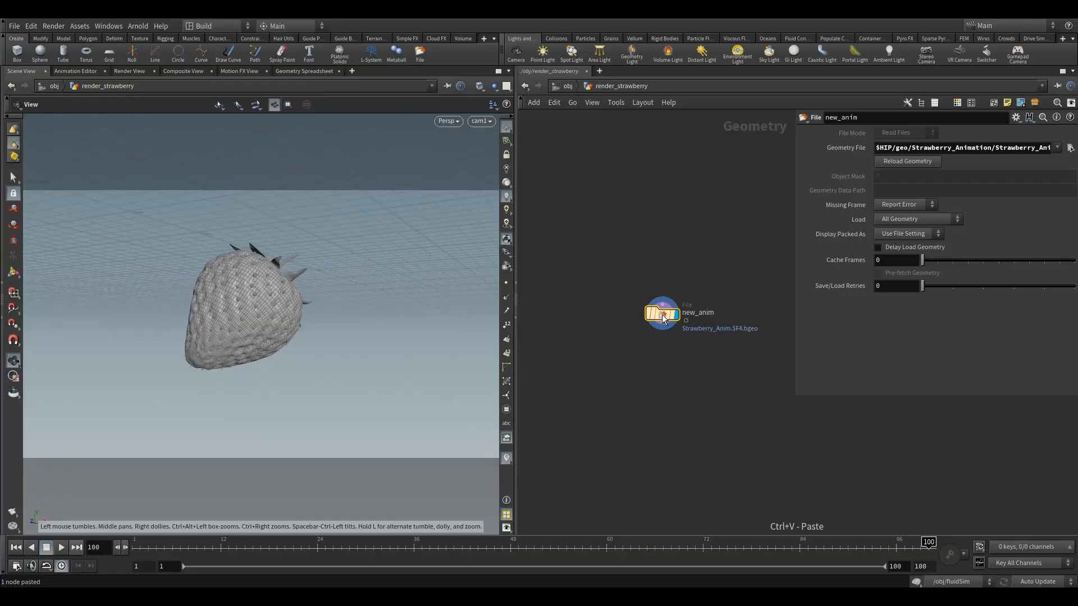
pyautogui.moveTo(662, 316); pyautogui.dragTo(649, 285)
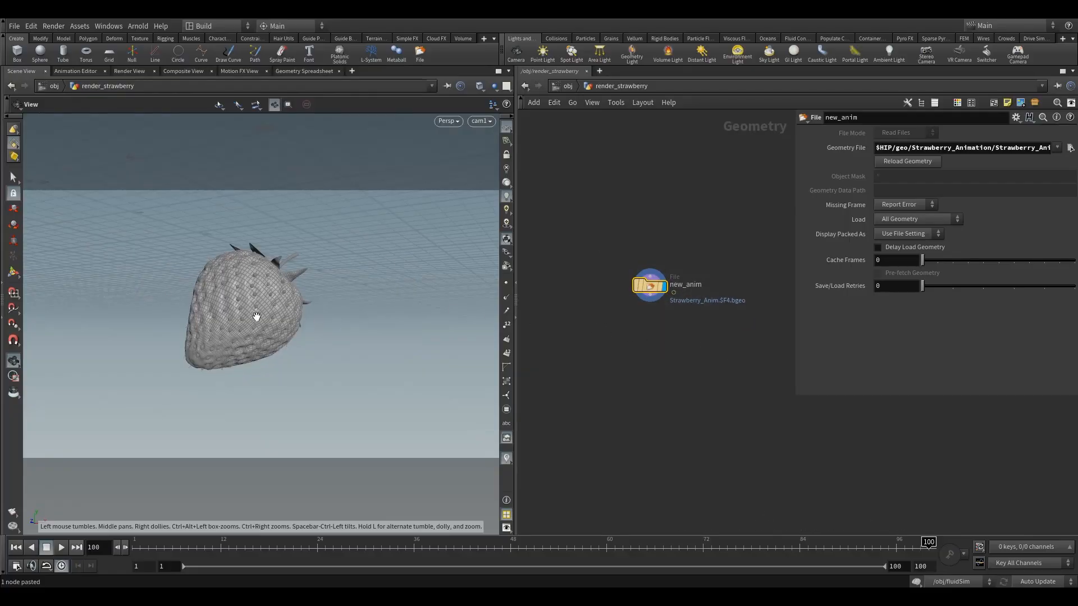
# Add a Delete node, connect new_anim to its input and display its result
pyautogui.moveTo(268, 301); pyautogui.dragTo(243, 293)
pyautogui.moveTo(243, 294); pyautogui.dragTo(399, 247, button='right')
pyautogui.moveTo(268, 289); pyautogui.dragTo(357, 293)
pyautogui.moveTo(229, 326); pyautogui.dragTo(281, 340)
pyautogui.moveTo(625, 348); pyautogui.dragTo(662, 326, button='middle')
pyautogui.press('Tab')
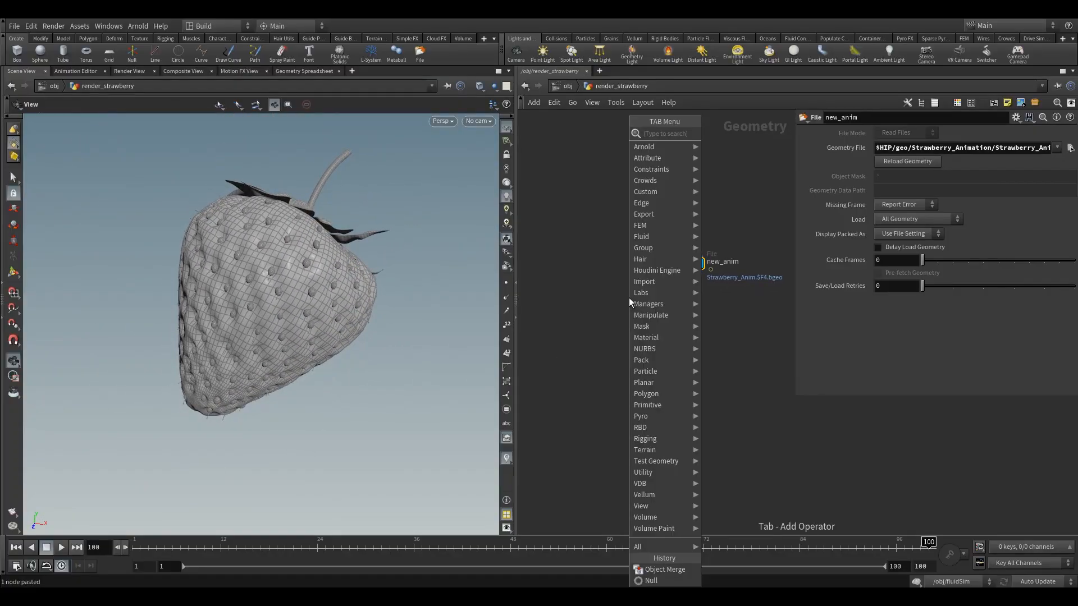
pyautogui.click(746, 142)
pyautogui.click(602, 307)
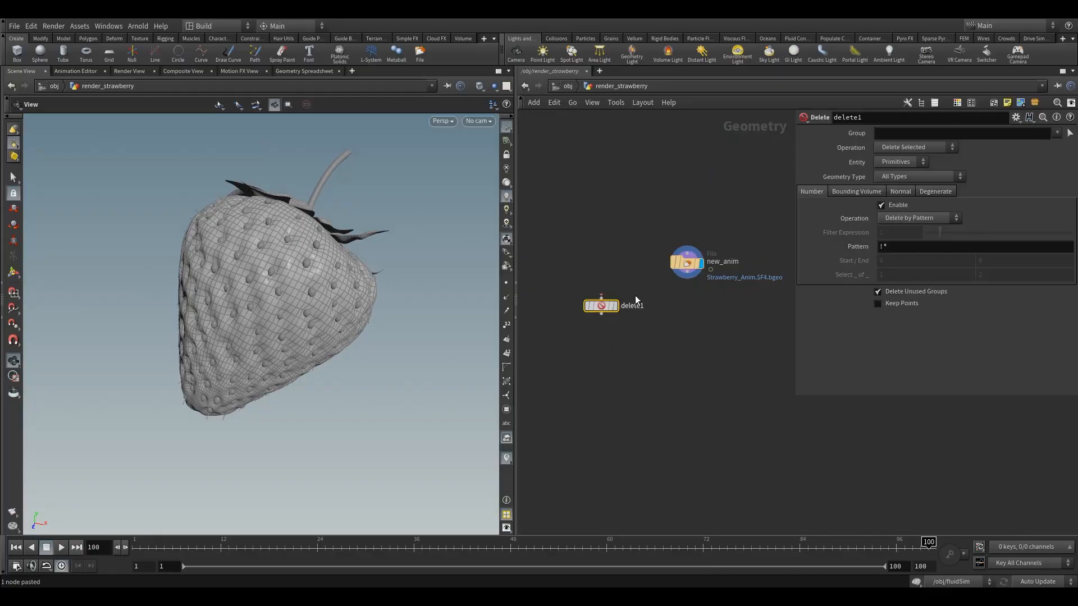
pyautogui.moveTo(687, 273); pyautogui.dragTo(599, 313)
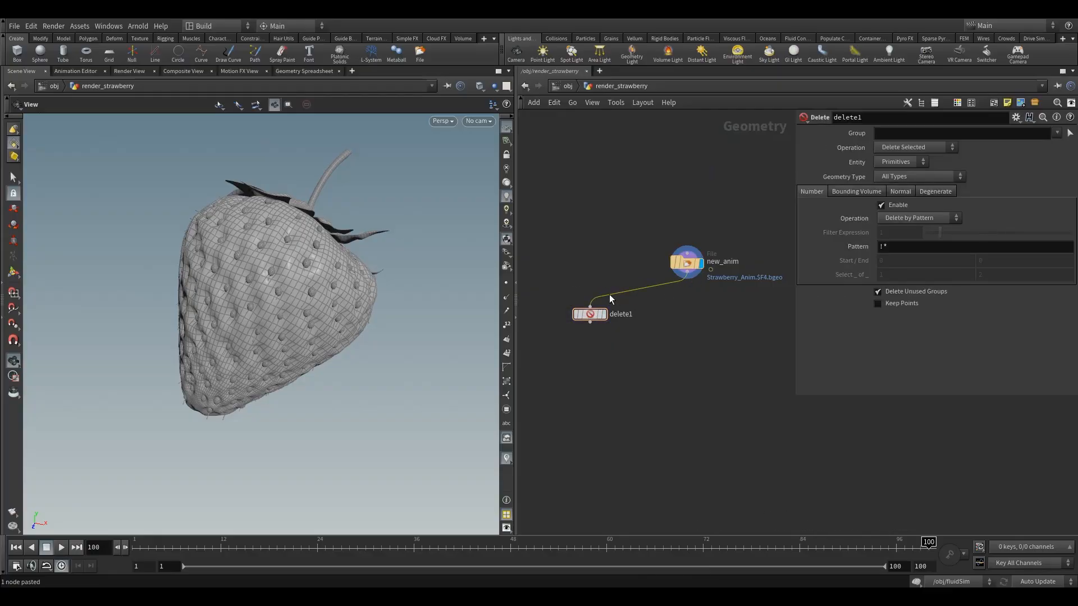
pyautogui.click(602, 314)
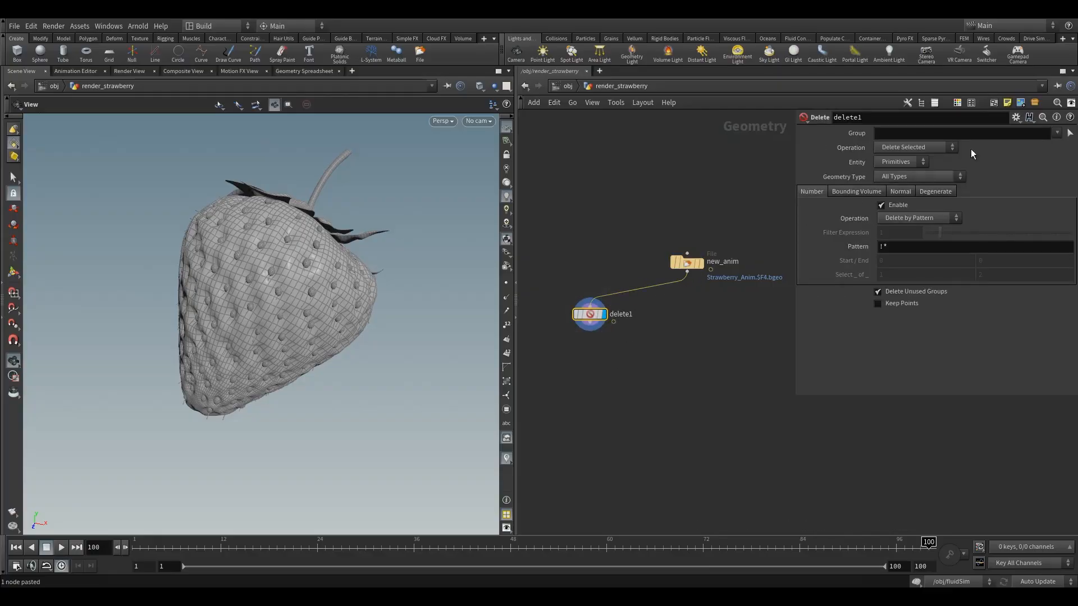
# Set the Delete node's group to body and its operation to Delete Non-Selected
pyautogui.click(1056, 133)
pyautogui.click(1047, 147)
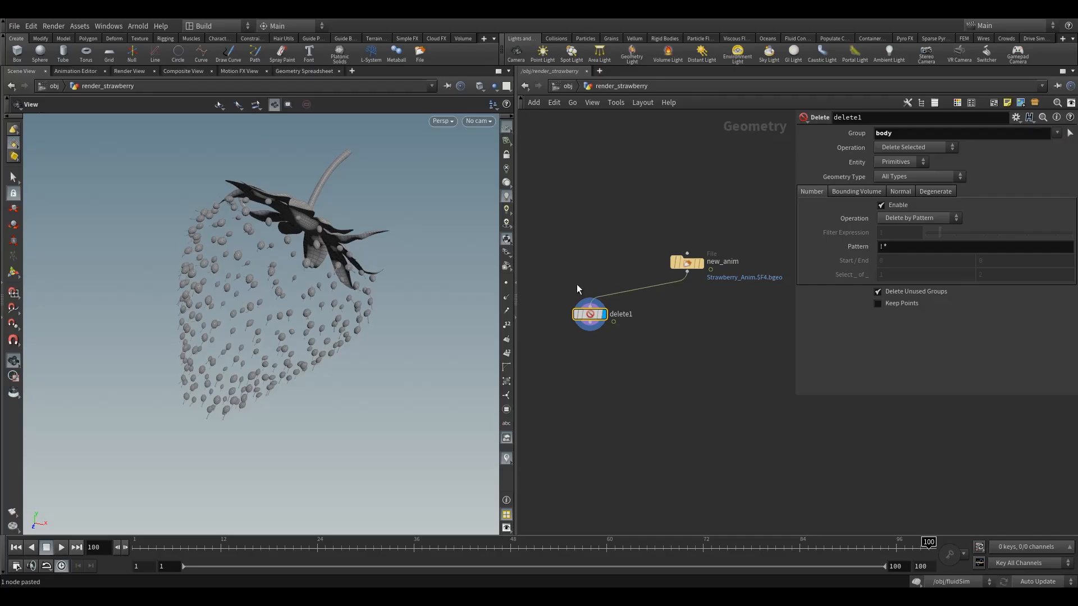
pyautogui.moveTo(589, 313); pyautogui.dragTo(573, 326)
pyautogui.click(901, 148)
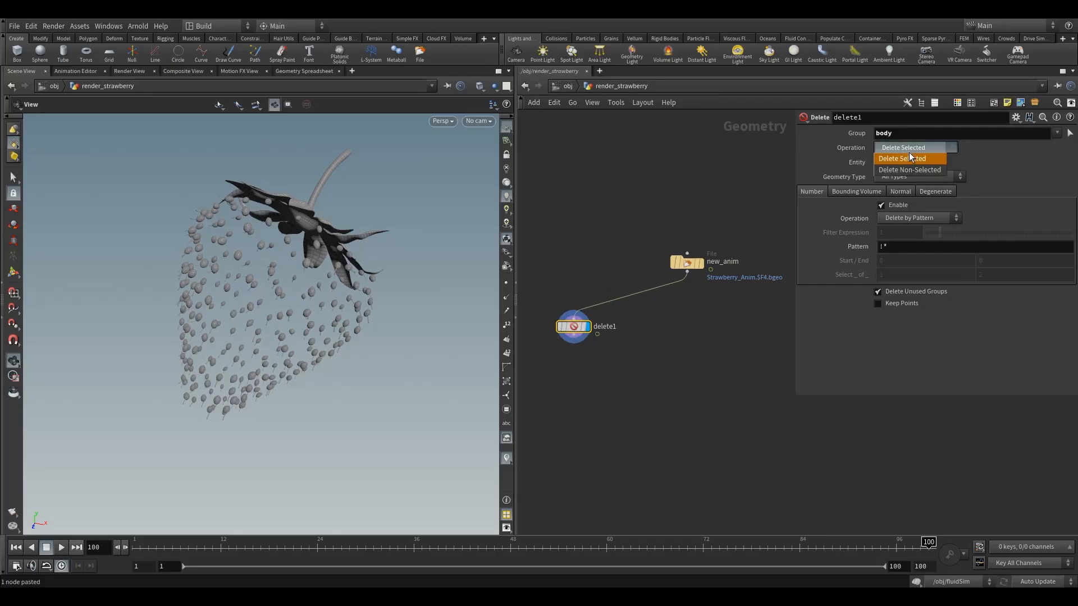
pyautogui.click(912, 167)
pyautogui.moveTo(573, 331); pyautogui.dragTo(560, 335)
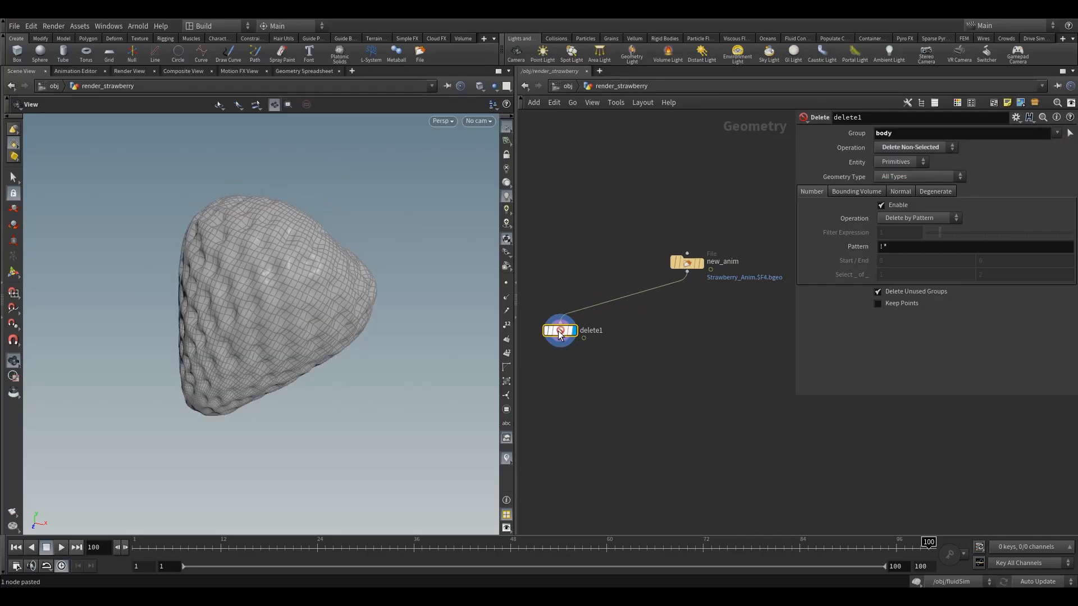
# Rename the body Delete node as delete_body
pyautogui.doubleClick(591, 332)
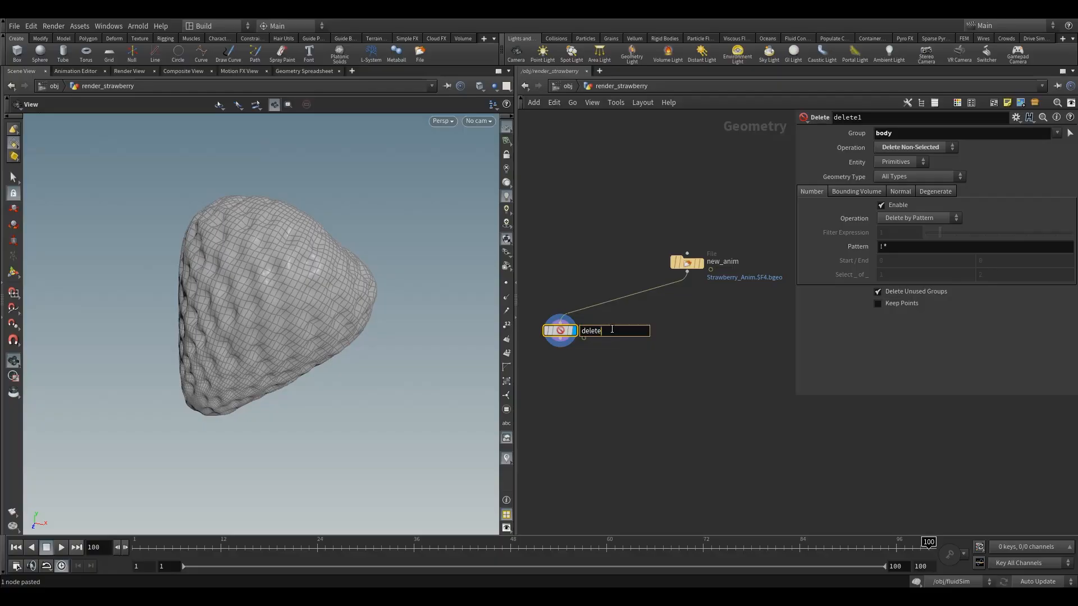
pyautogui.write('delete_body')
pyautogui.press('Return')
# Duplicate delete_body beside the original and set the copy's group to hairs only
pyautogui.keyDown('alt'); pyautogui.moveTo(564, 334); pyautogui.dragTo(663, 332); pyautogui.keyUp('alt')
pyautogui.moveTo(677, 361); pyautogui.dragTo(643, 361, button='middle')
pyautogui.click(1055, 134)
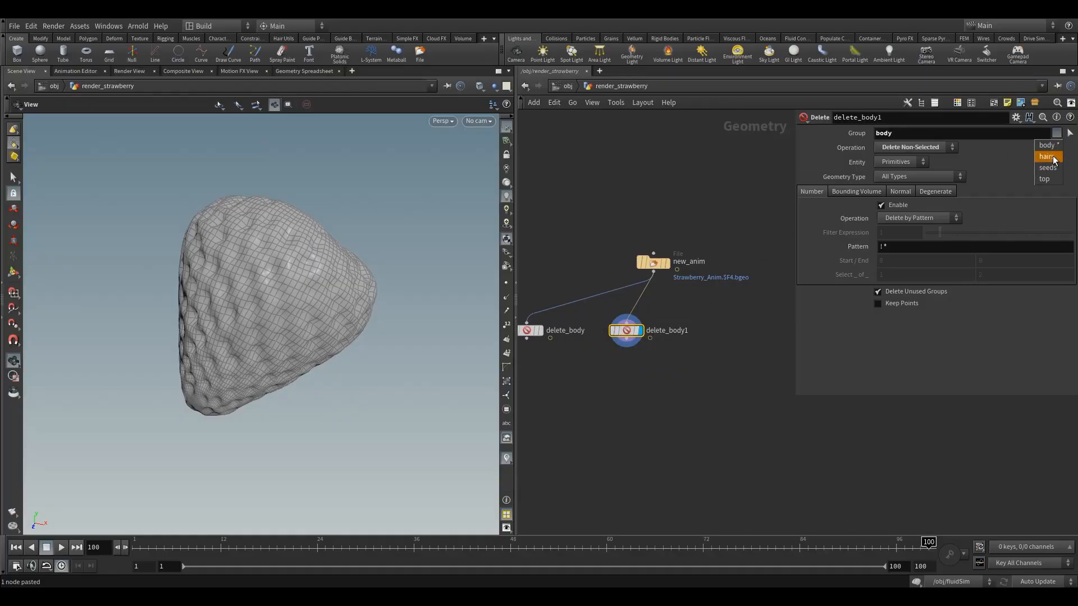
pyautogui.click(1047, 156)
pyautogui.doubleClick(885, 133)
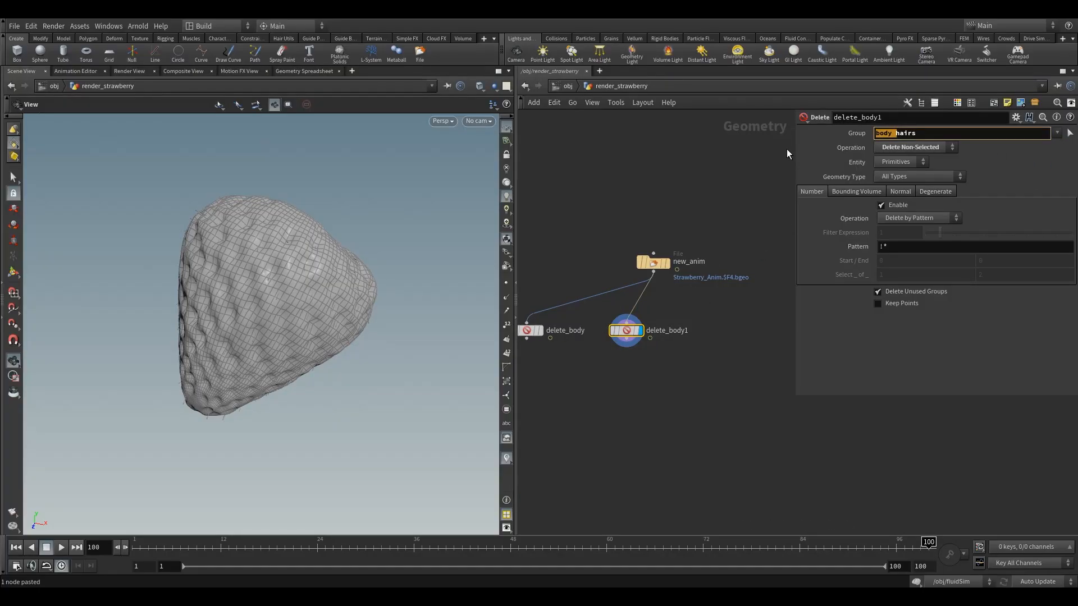
pyautogui.press('BackSpace')
pyautogui.press('Return')
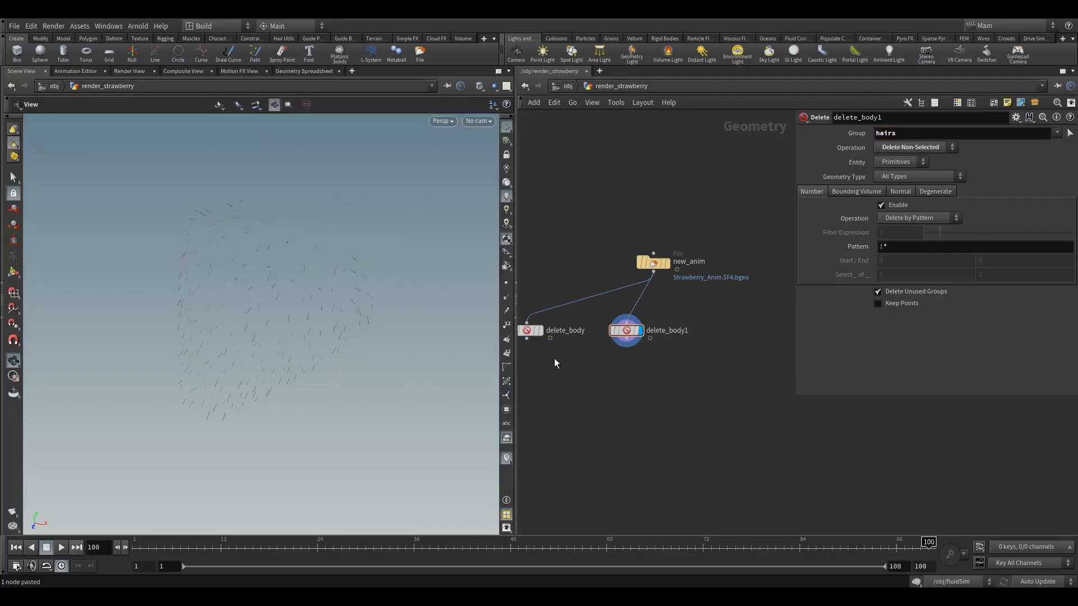
# Set the viewport background's color scheme to Dark in the display options
pyautogui.moveTo(270, 327); pyautogui.dragTo(277, 291)
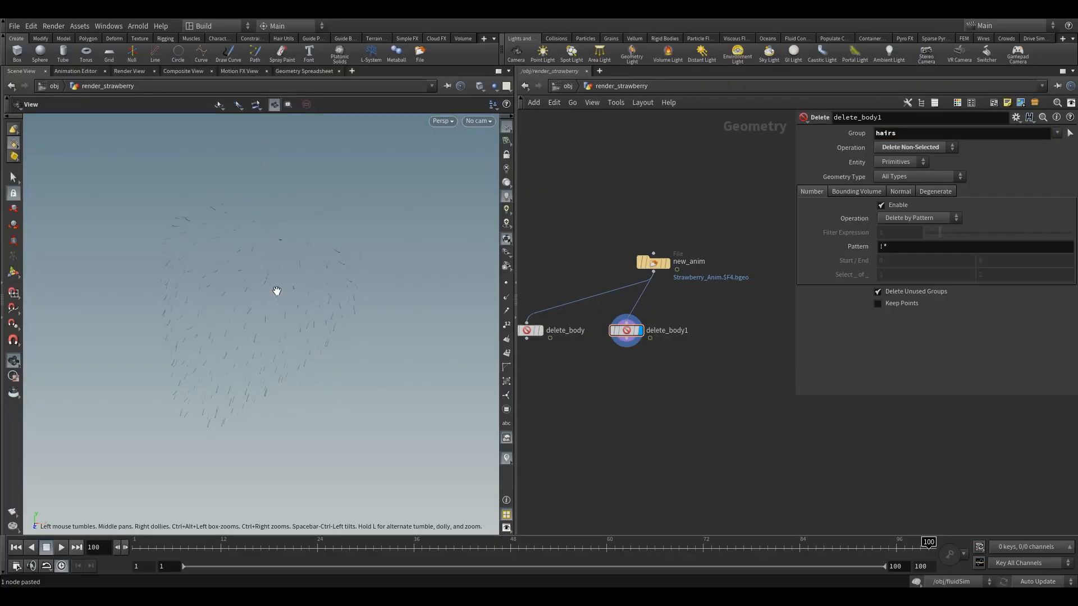
pyautogui.press('d')
pyautogui.click(354, 179)
pyautogui.click(171, 199)
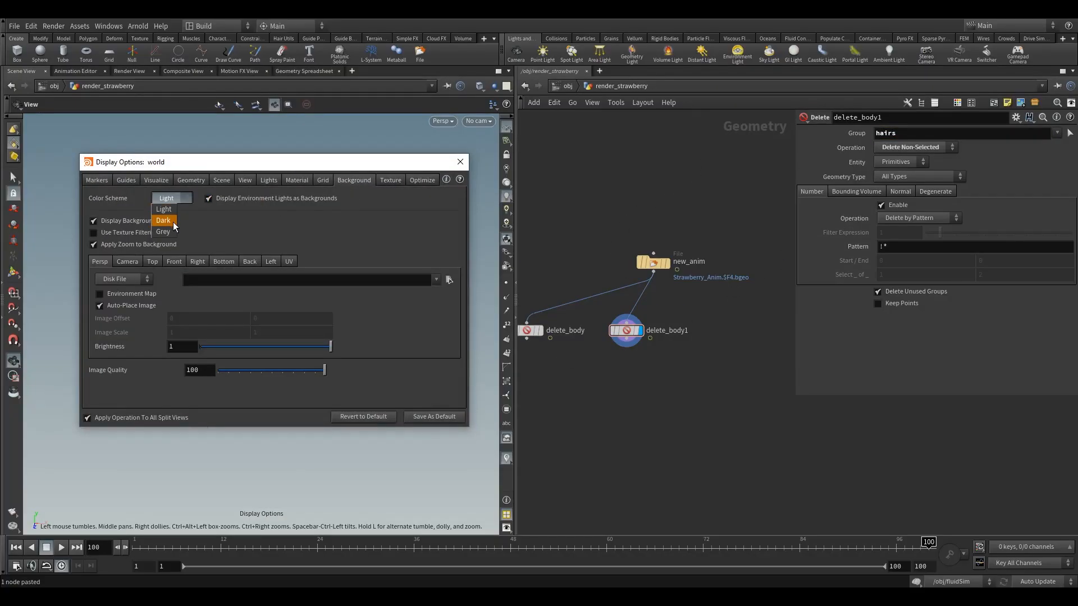
pyautogui.click(164, 220)
pyautogui.click(461, 161)
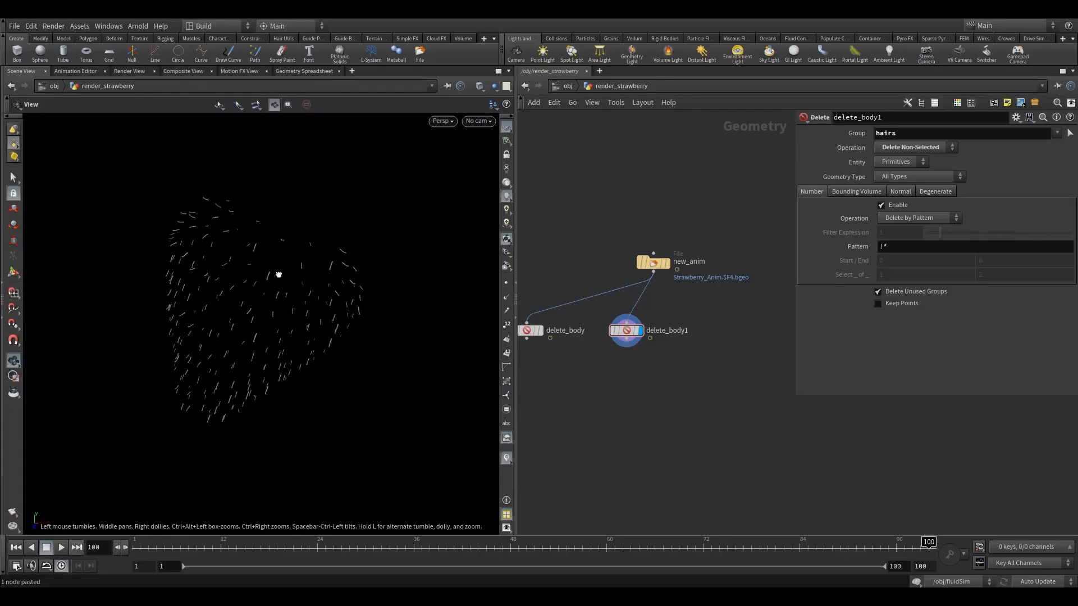
# Rename the duplicated Delete node for the hairs group as delete_hairs
pyautogui.doubleClick(677, 331)
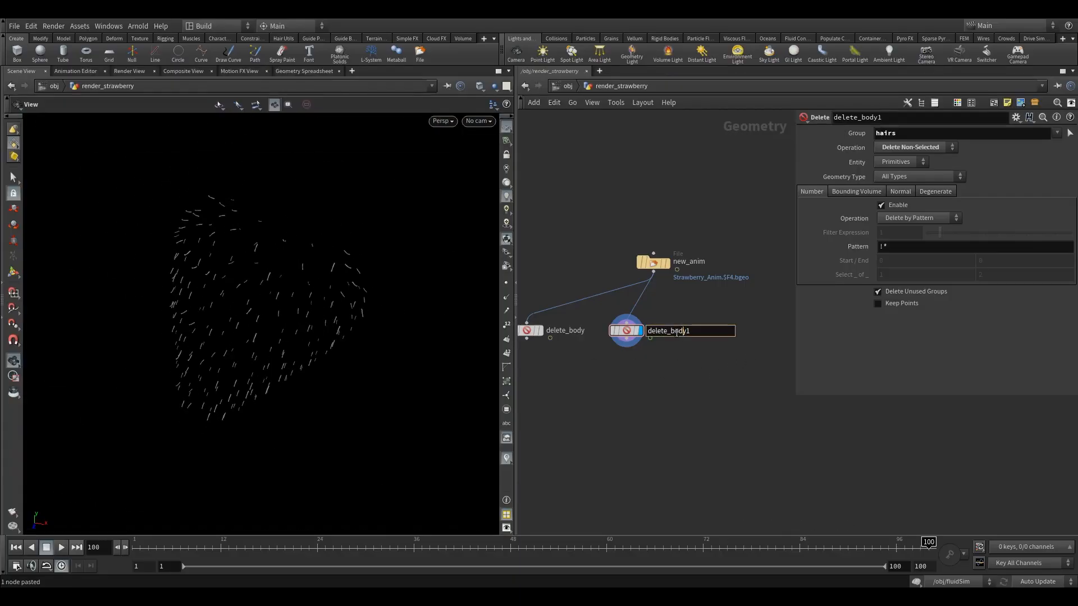
pyautogui.moveTo(671, 331); pyautogui.dragTo(693, 332)
pyautogui.write('hairs')
pyautogui.press('Return')
# Duplicate delete_hairs beside the original and set the copy's group to seeds only
pyautogui.moveTo(644, 342); pyautogui.dragTo(571, 320, button='middle')
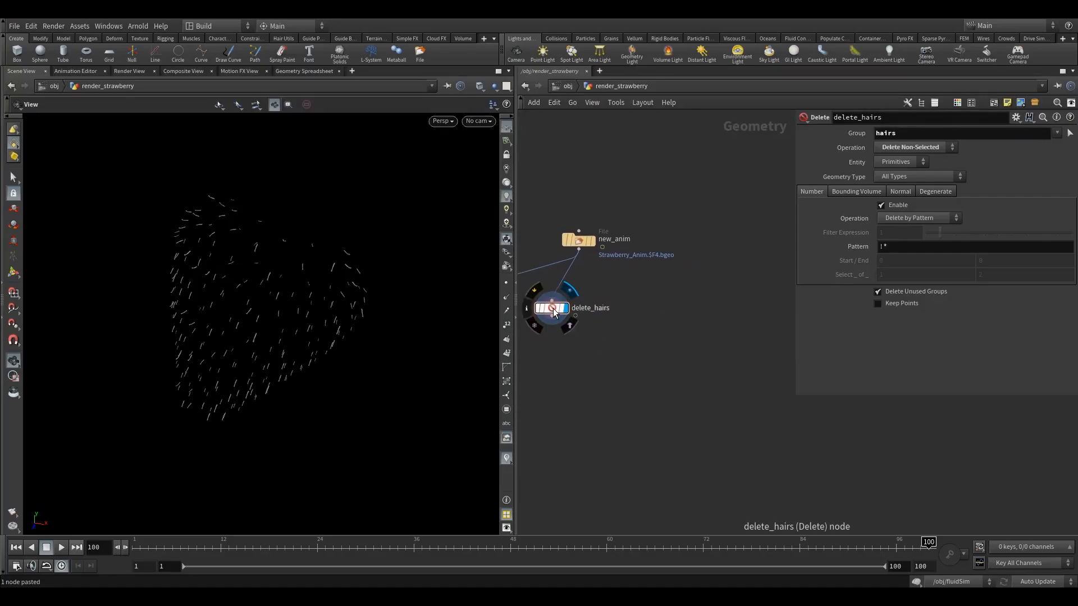
pyautogui.keyDown('alt'); pyautogui.moveTo(553, 312); pyautogui.dragTo(648, 311); pyautogui.keyUp('alt')
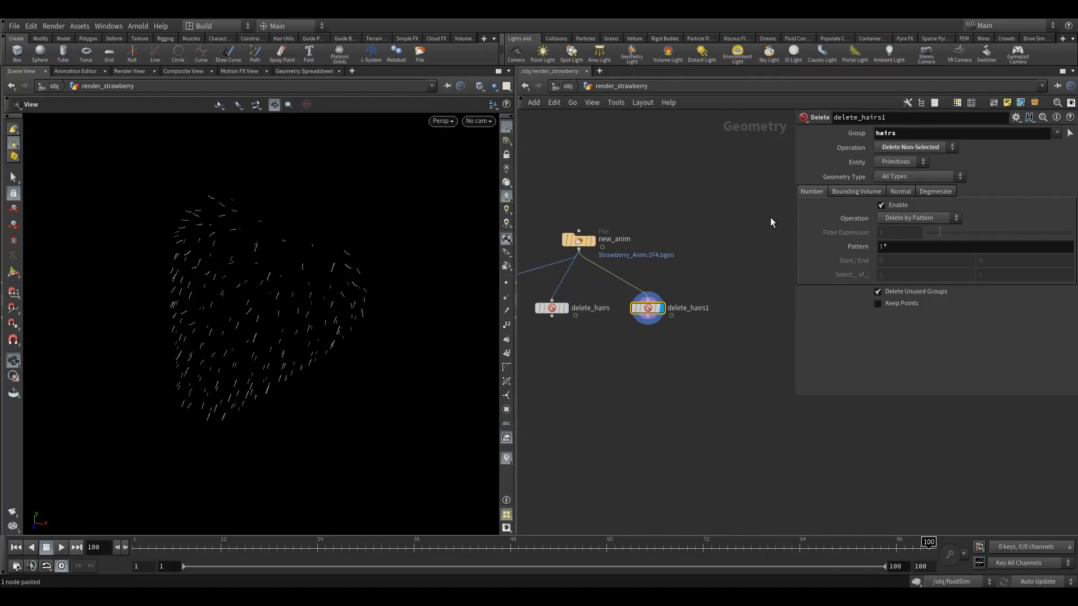
pyautogui.click(1057, 133)
pyautogui.click(1045, 168)
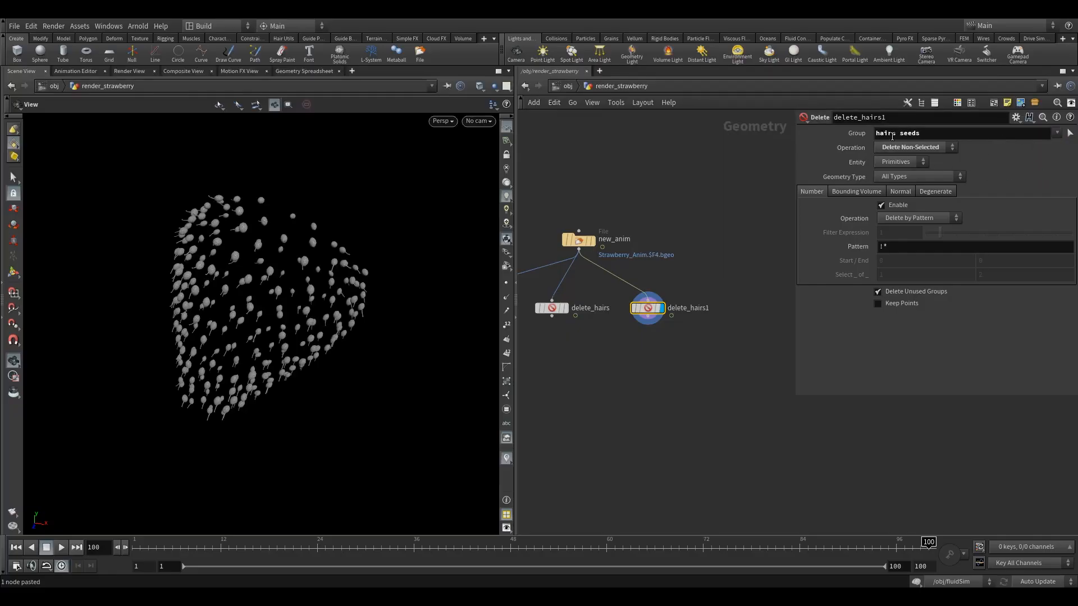
pyautogui.doubleClick(890, 134)
pyautogui.press('BackSpace')
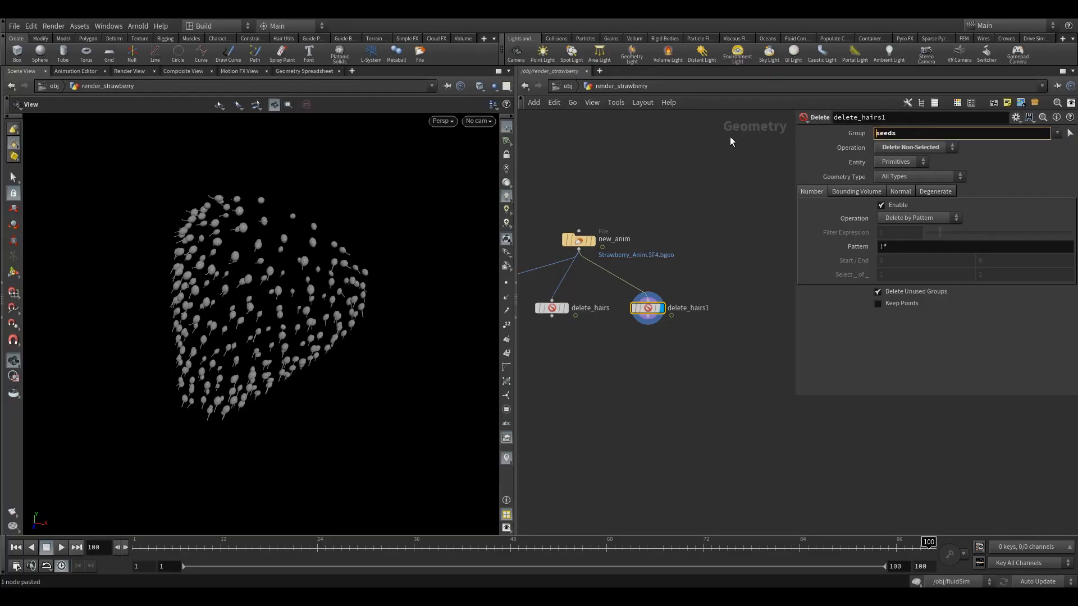
# Rename the duplicated Delete node for the seeds group as delete_seeds
pyautogui.doubleClick(683, 309)
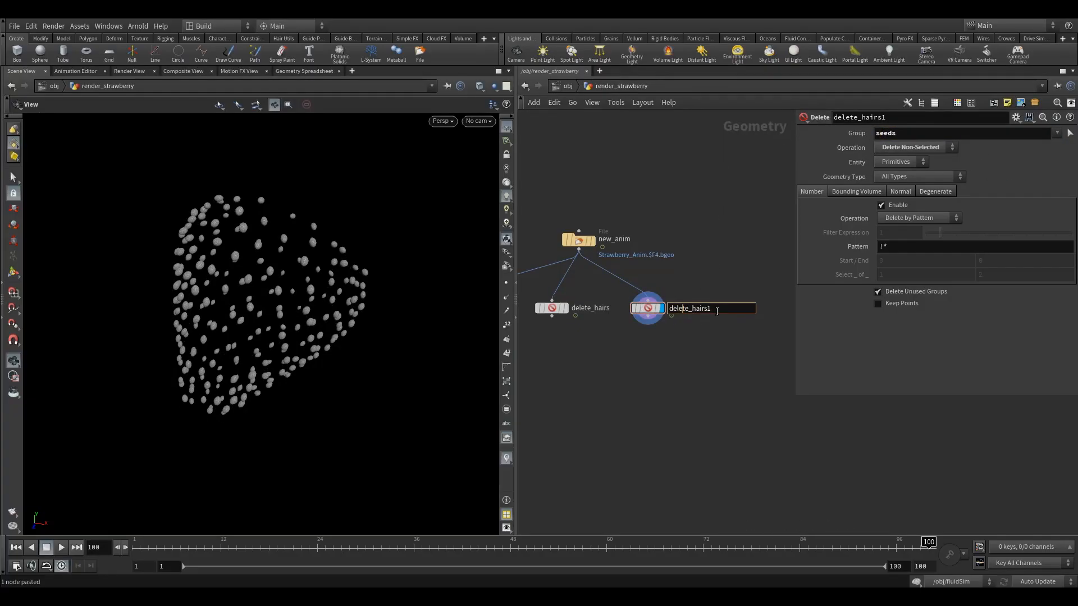
pyautogui.moveTo(693, 309); pyautogui.dragTo(713, 308)
pyautogui.write('seeds')
pyautogui.press('Return')
# Duplicate delete_seeds beside the original and set the copy's group to top only
pyautogui.moveTo(700, 227); pyautogui.dragTo(634, 233, button='middle')
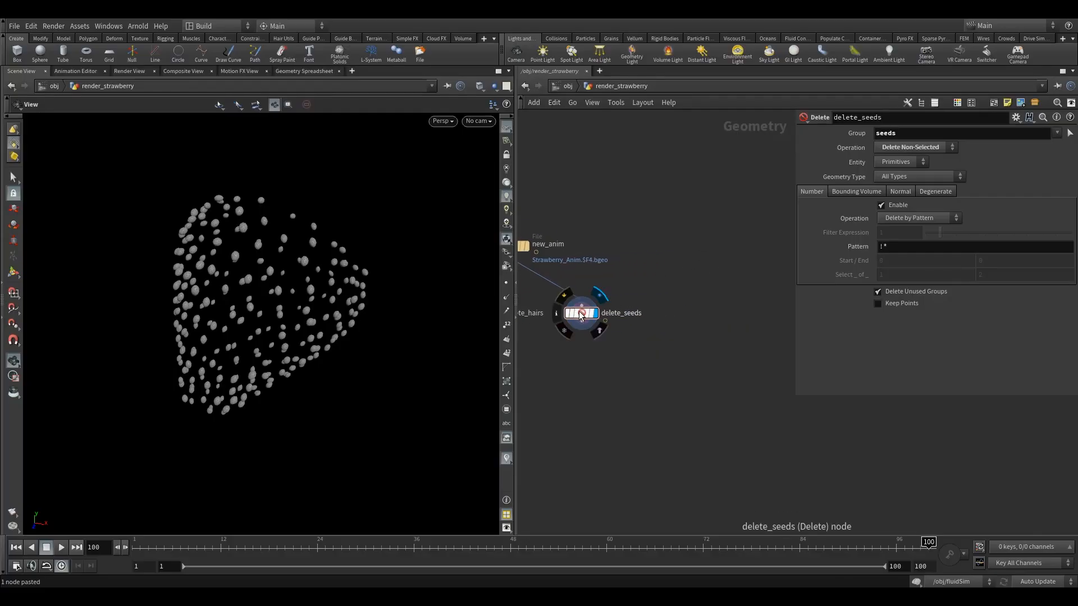
pyautogui.keyDown('alt'); pyautogui.moveTo(585, 314); pyautogui.dragTo(668, 315); pyautogui.keyUp('alt')
pyautogui.moveTo(648, 267); pyautogui.dragTo(687, 272, button='middle')
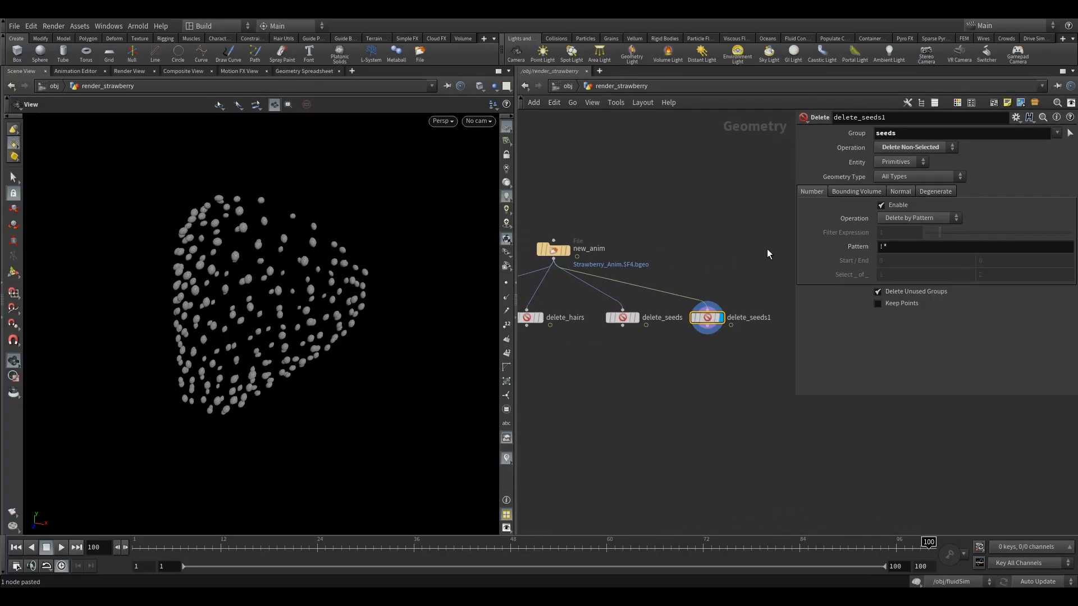
pyautogui.click(1055, 134)
pyautogui.click(1042, 179)
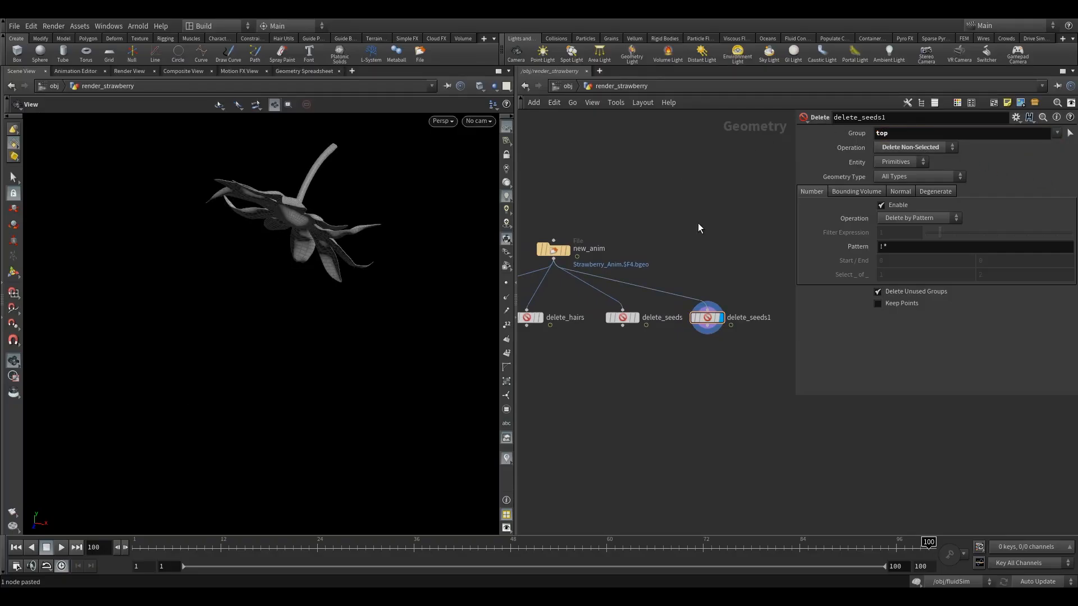
# Rename the duplicated Delete node for the top group as delete_top
pyautogui.click(750, 318)
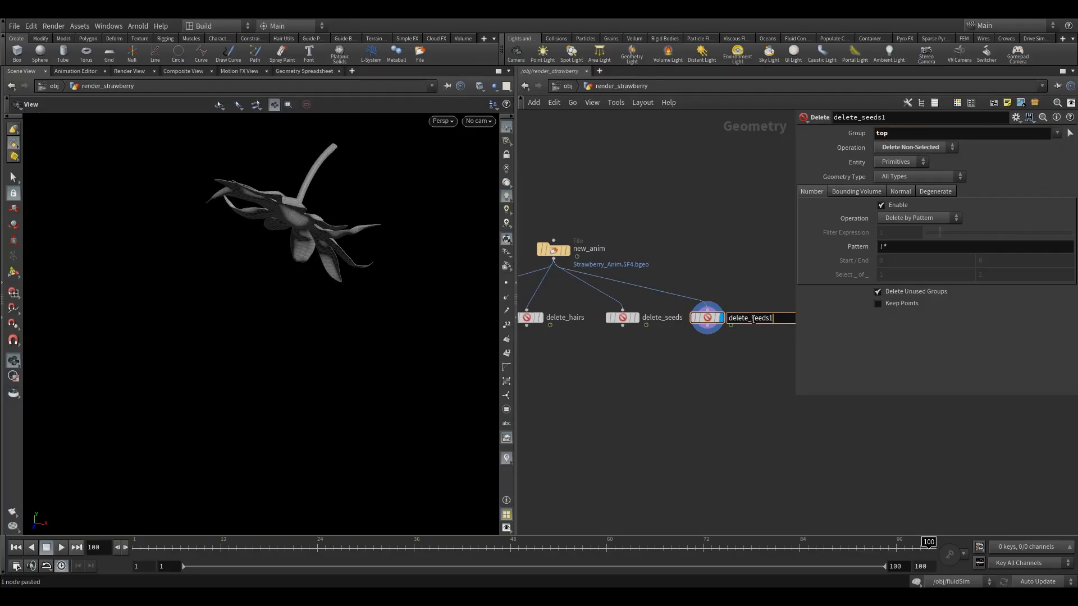
pyautogui.moveTo(752, 318); pyautogui.dragTo(798, 318)
pyautogui.write('top')
pyautogui.press('Return')
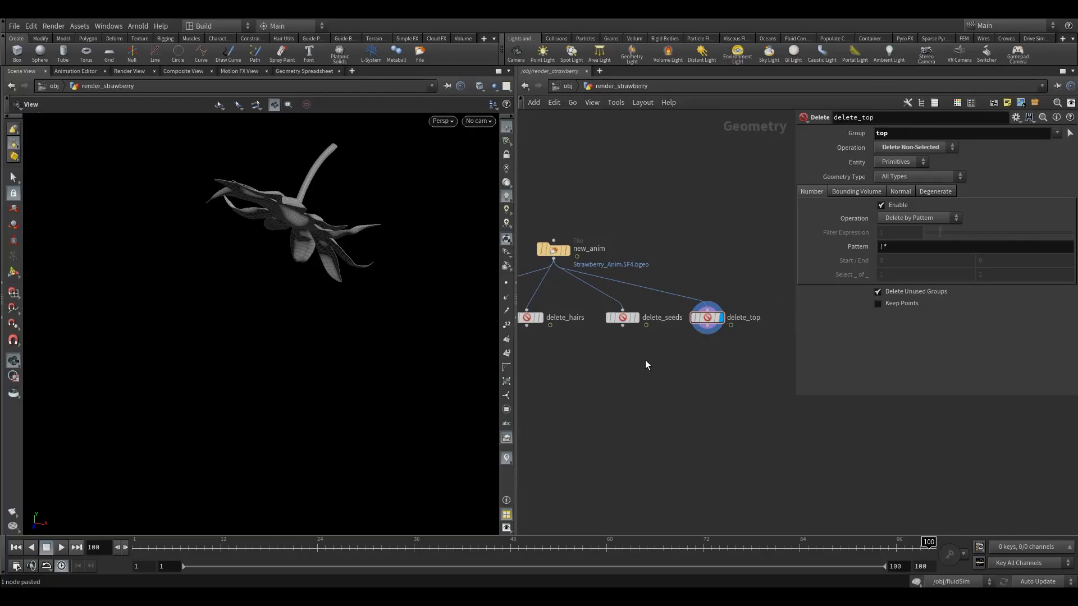
# Add a Subdivide node below delete_body, connect it to delete_body's output, and duplicate it
pyautogui.press('h')
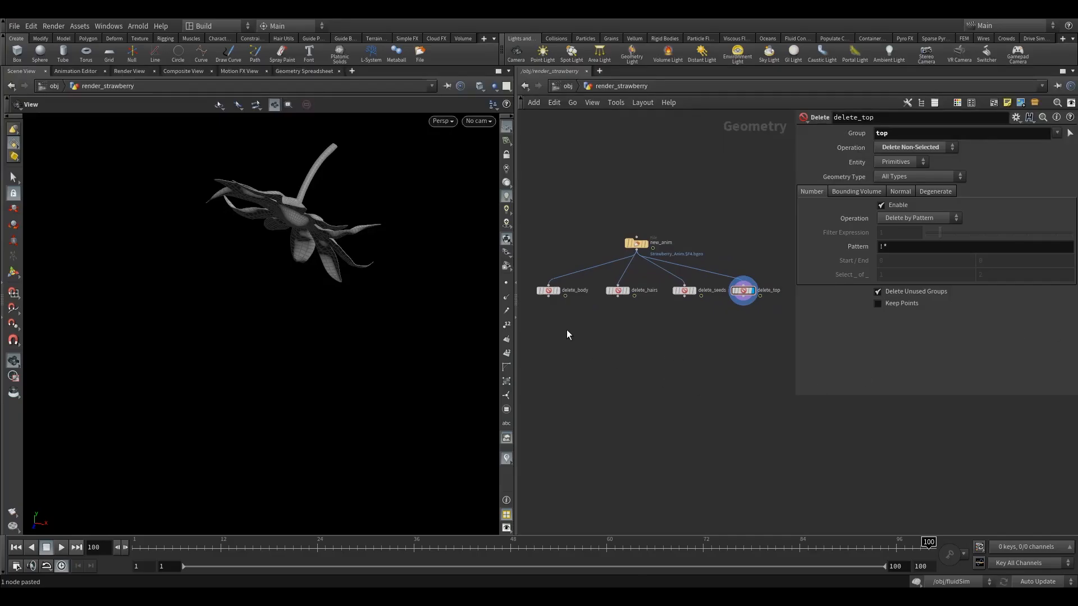
pyautogui.press('Tab')
pyautogui.write('su')
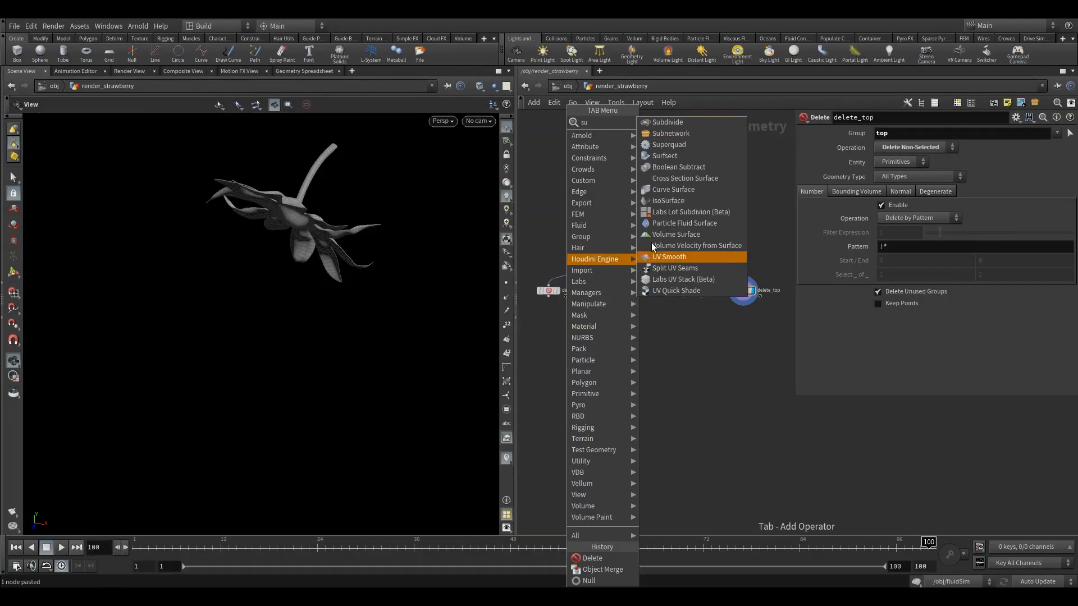
pyautogui.click(669, 122)
pyautogui.click(548, 318)
pyautogui.moveTo(549, 297); pyautogui.dragTo(618, 320)
pyautogui.click(558, 317)
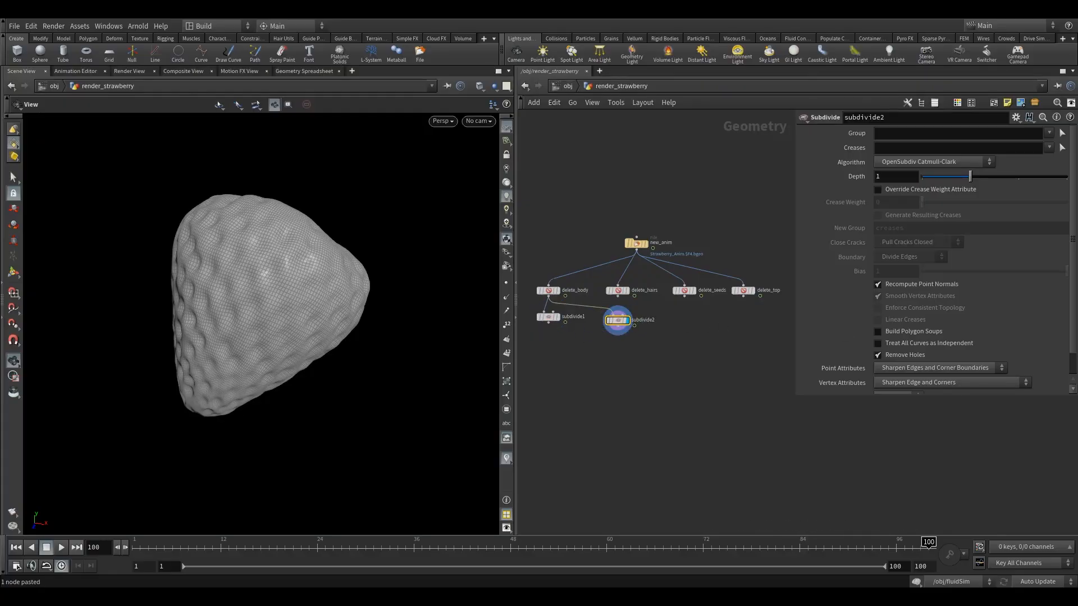
# Move the duplicated Subdivide node below delete_top and connect delete_top to its input
pyautogui.scroll(3, 617, 319)
pyautogui.moveTo(688, 259); pyautogui.dragTo(612, 336, button='middle')
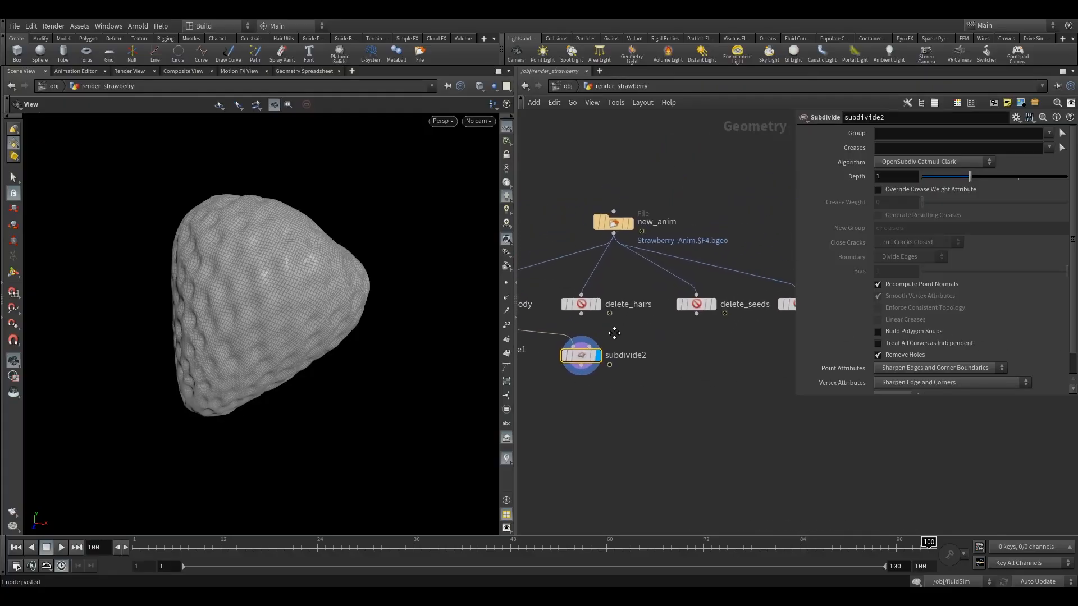
pyautogui.moveTo(594, 338); pyautogui.dragTo(757, 359)
pyautogui.moveTo(758, 359); pyautogui.dragTo(668, 361, button='middle')
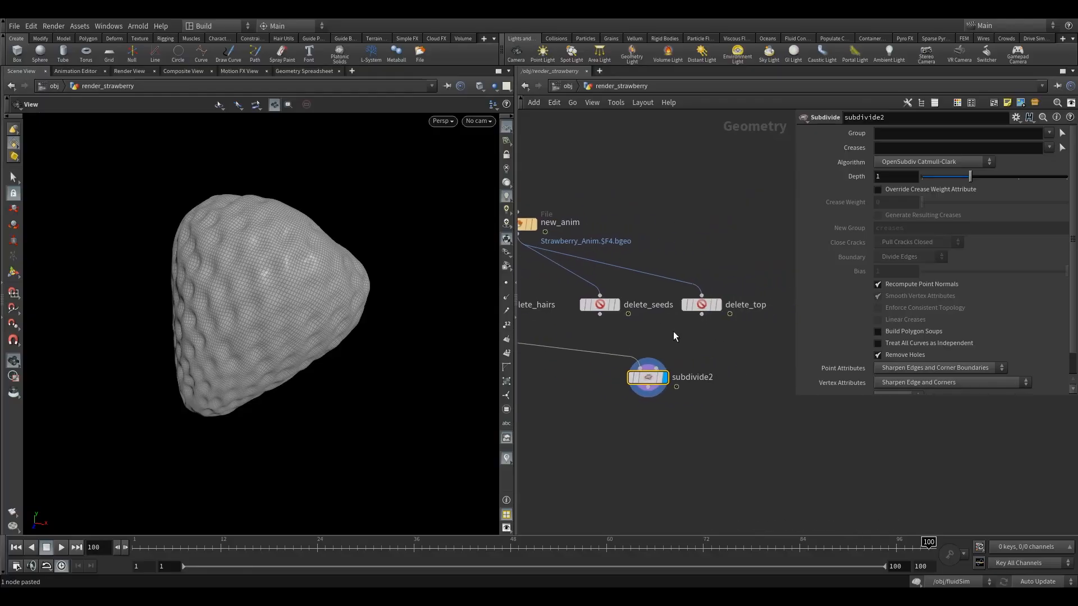
pyautogui.moveTo(655, 355); pyautogui.dragTo(694, 354)
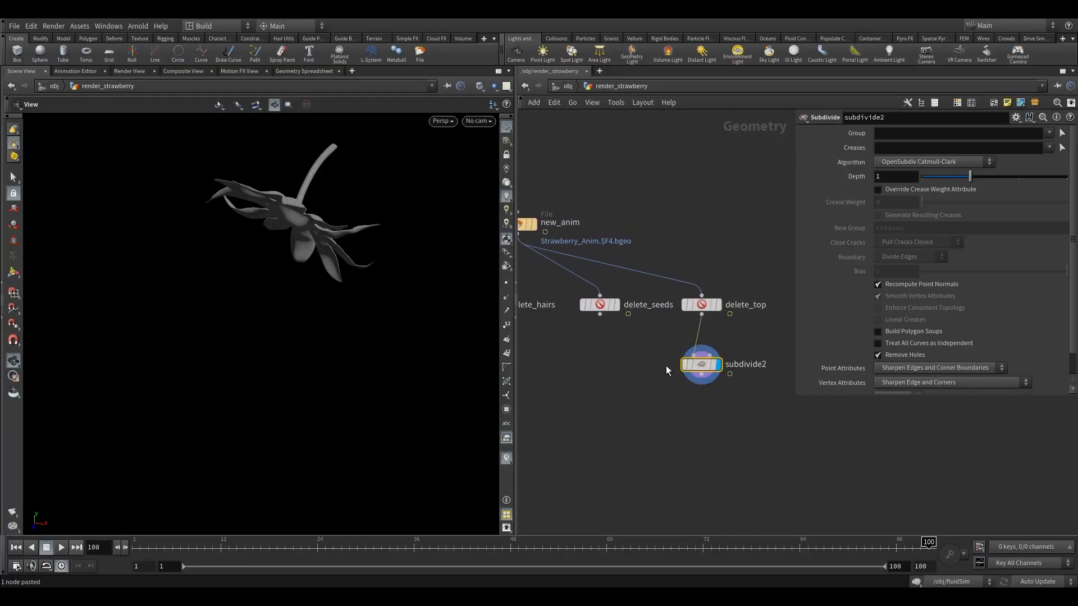
# Add a Material node below the strawberry's Delete and Subdivide branches
pyautogui.scroll(-5, 674, 359)
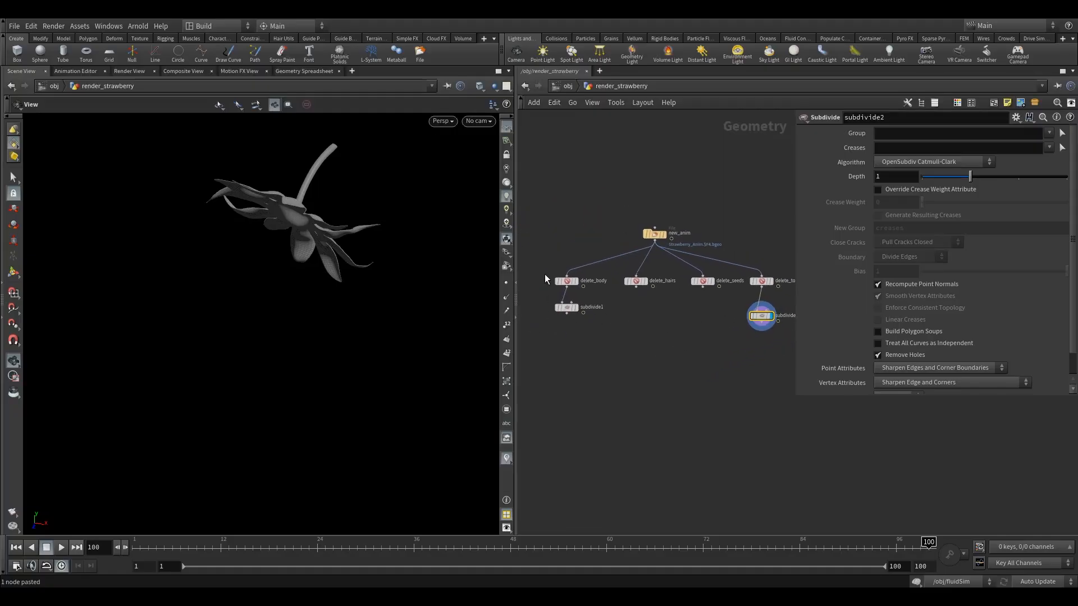
pyautogui.scroll(-3, 584, 318)
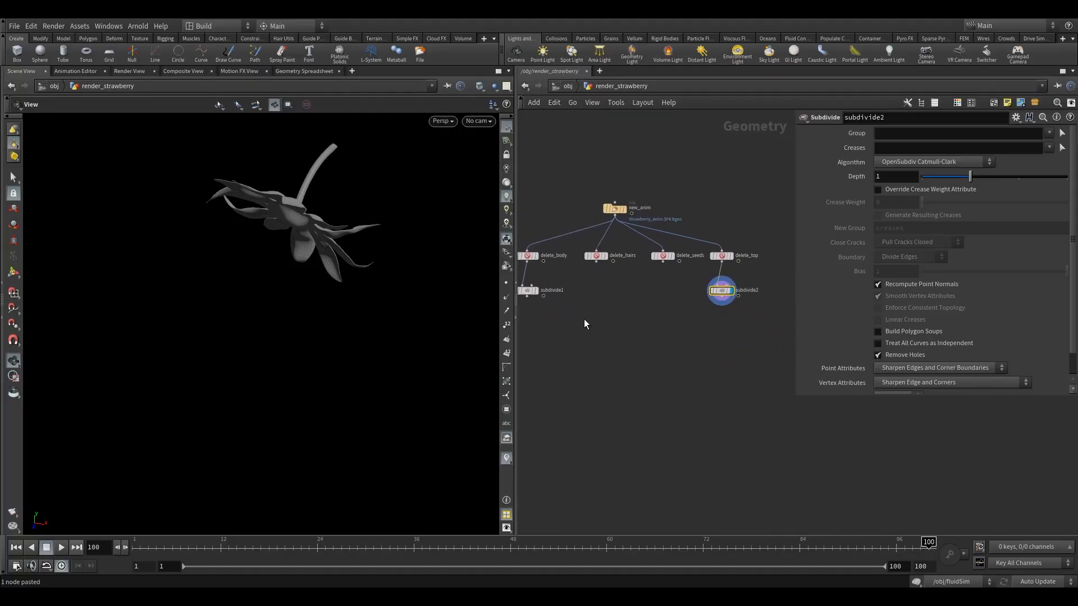
pyautogui.moveTo(602, 322); pyautogui.dragTo(616, 315, button='middle')
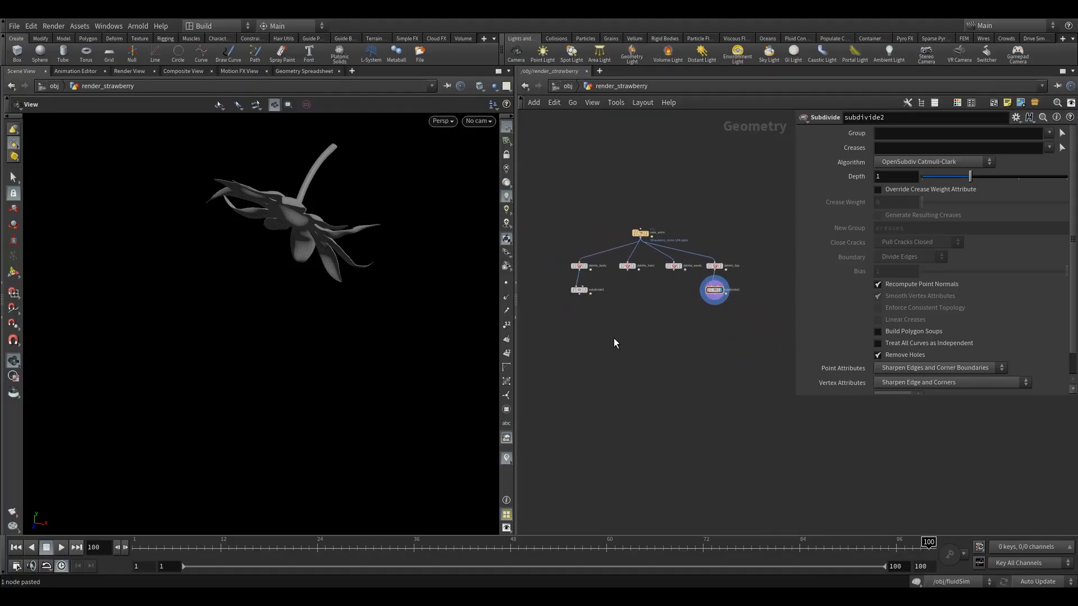
pyautogui.press('Tab')
pyautogui.write('mat')
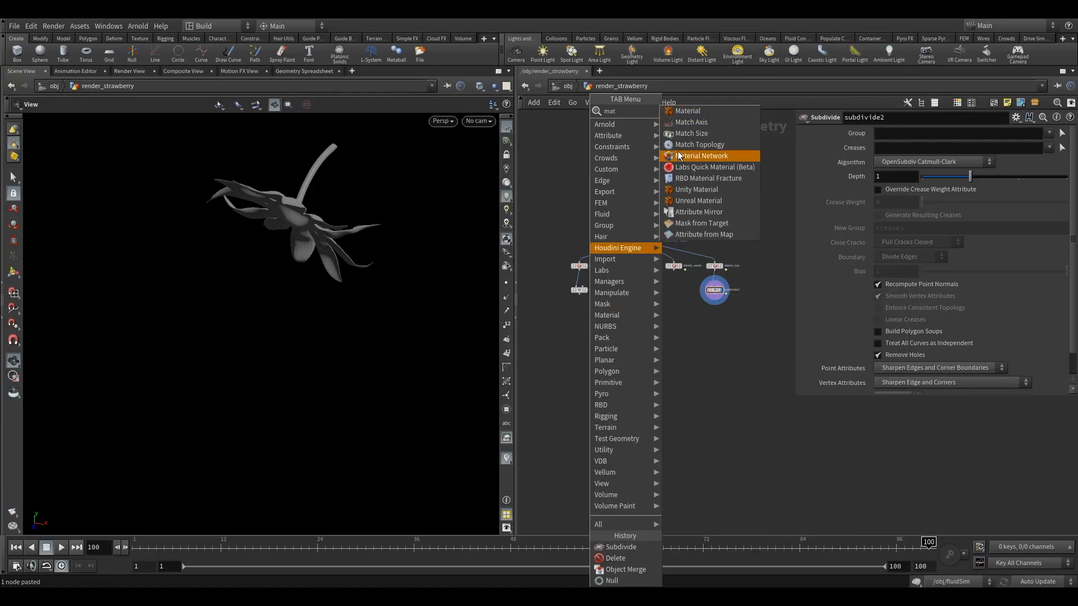
pyautogui.click(685, 111)
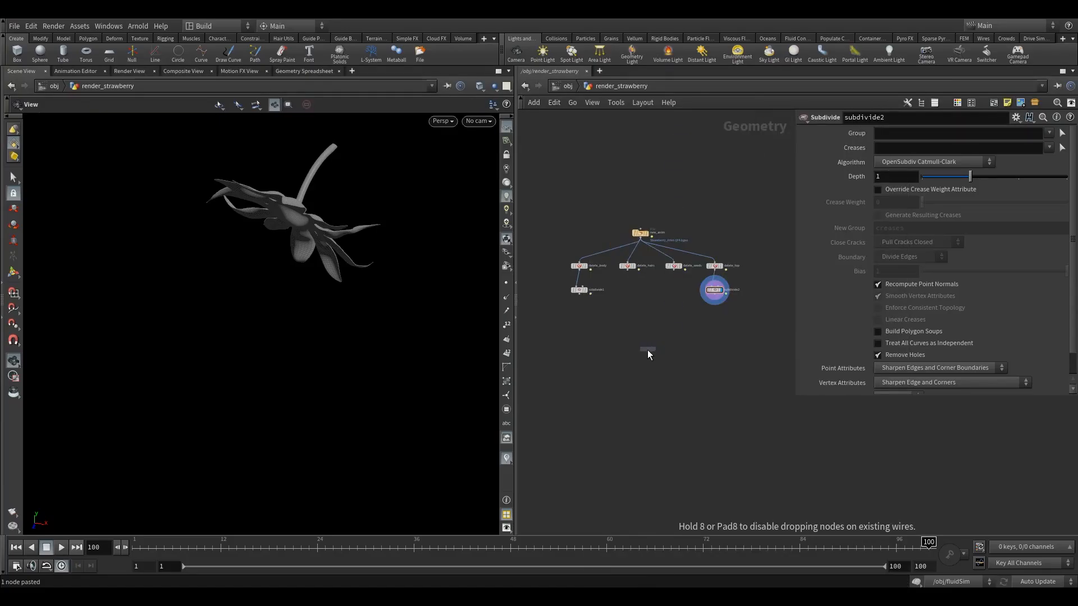
pyautogui.click(647, 353)
# Add a Merge node between the Delete and Subdivide branches and the Material node
pyautogui.moveTo(695, 306); pyautogui.dragTo(736, 312)
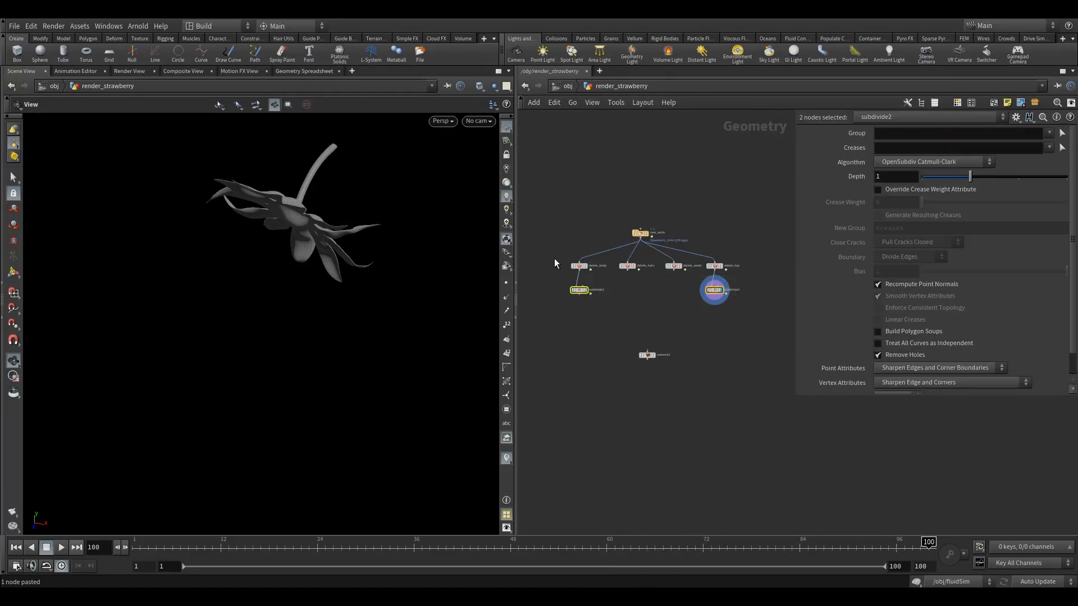
pyautogui.moveTo(554, 258); pyautogui.dragTo(755, 312)
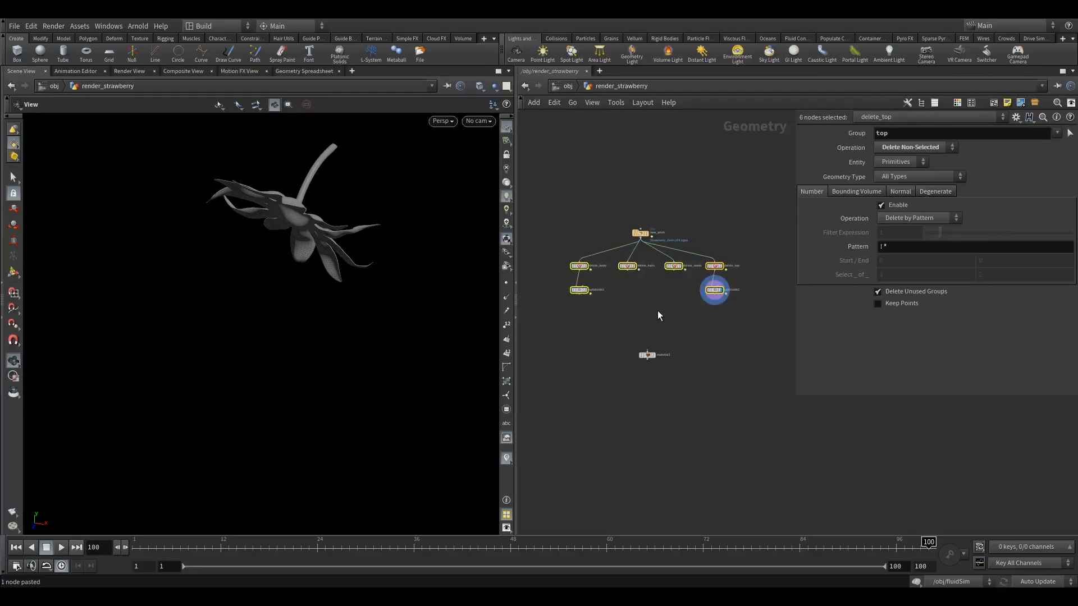
pyautogui.click(638, 318)
pyautogui.press('Tab')
pyautogui.write('merg')
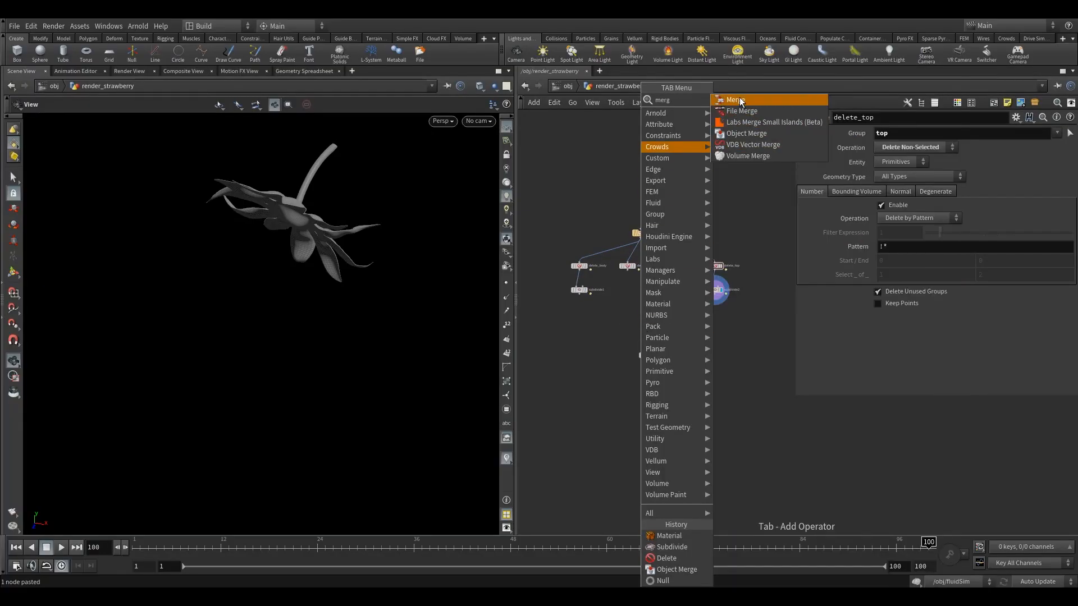
pyautogui.click(739, 99)
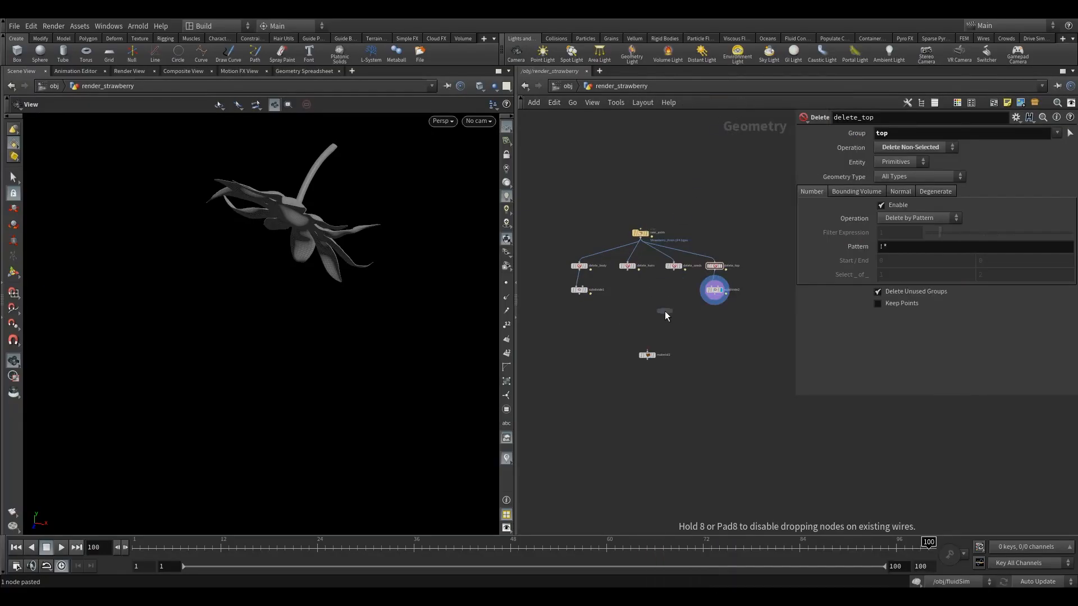
pyautogui.click(649, 328)
pyautogui.moveTo(553, 257); pyautogui.dragTo(763, 308)
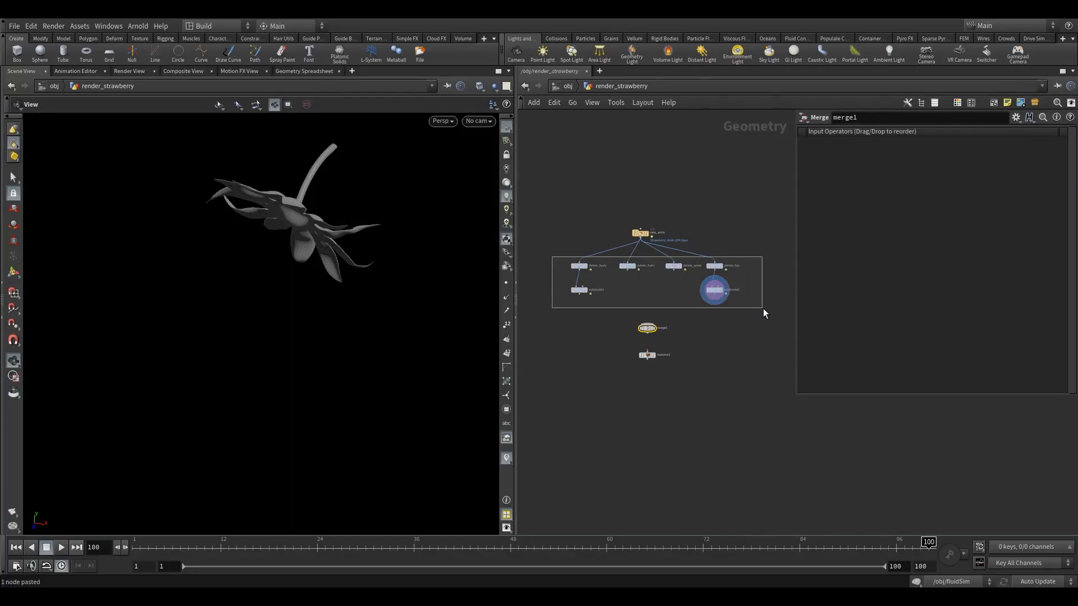
pyautogui.click(651, 290)
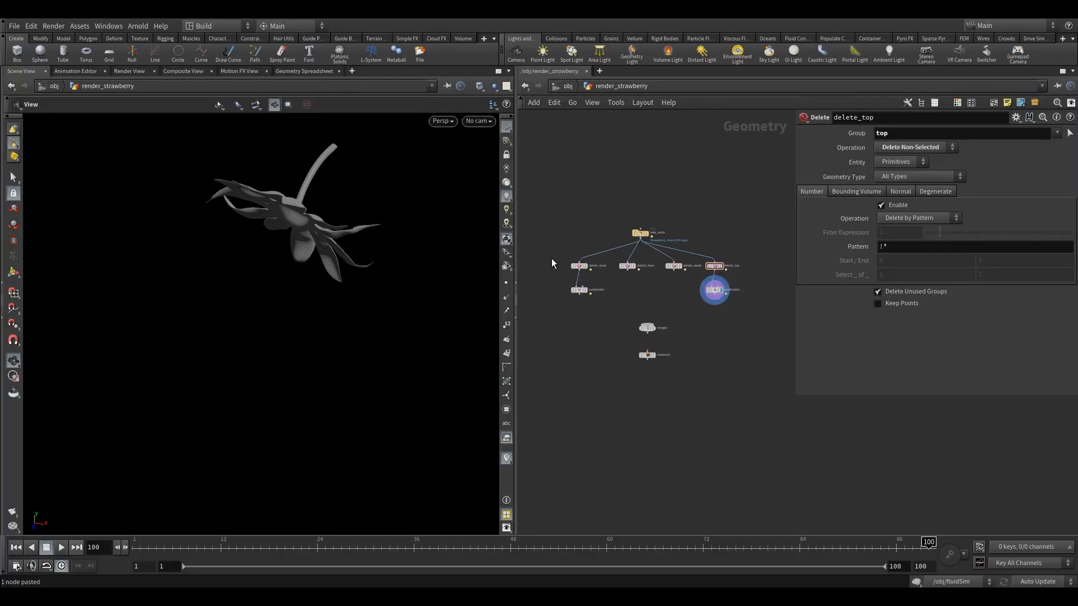
# Connect both Subdivide nodes, delete_hairs and delete_seeds to the Merge node's input
pyautogui.moveTo(562, 284); pyautogui.dragTo(617, 312)
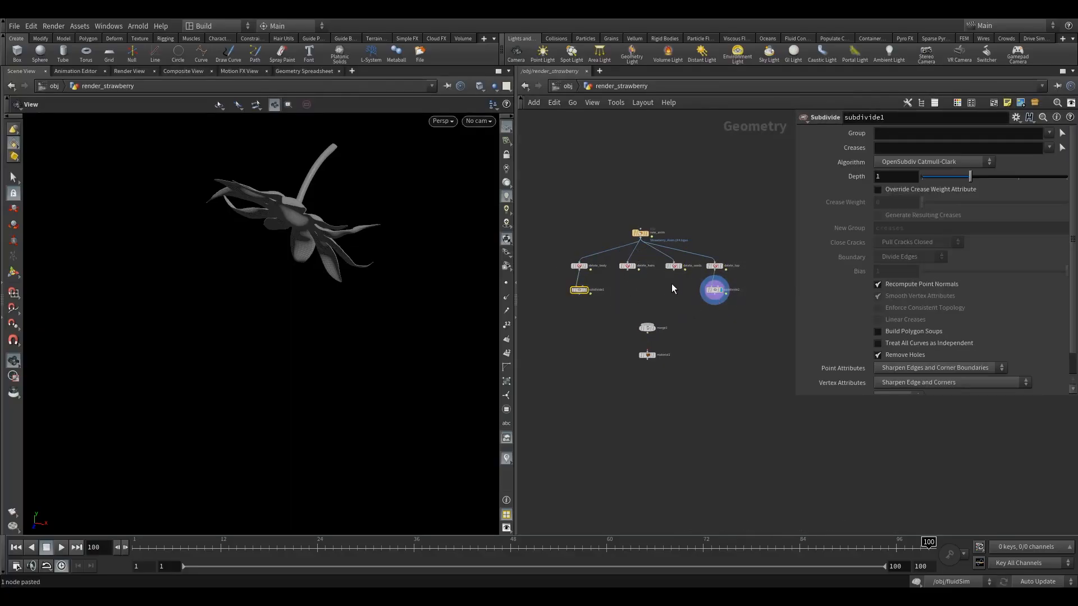
pyautogui.keyDown('shift'); pyautogui.moveTo(673, 284); pyautogui.dragTo(734, 310); pyautogui.keyUp('shift')
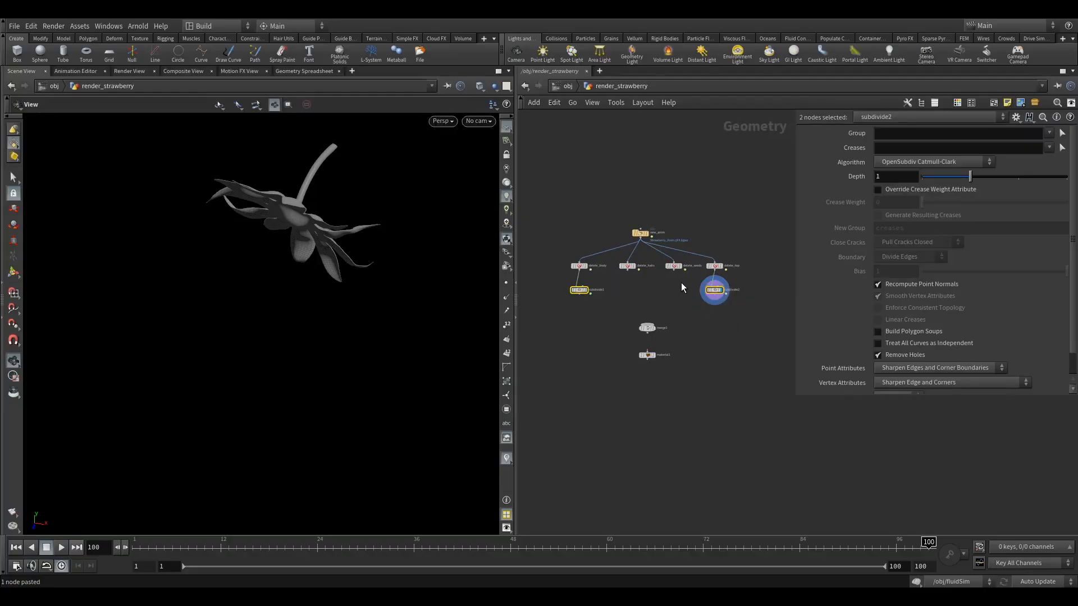
pyautogui.keyDown('shift'); pyautogui.moveTo(619, 268); pyautogui.dragTo(646, 324); pyautogui.keyUp('shift')
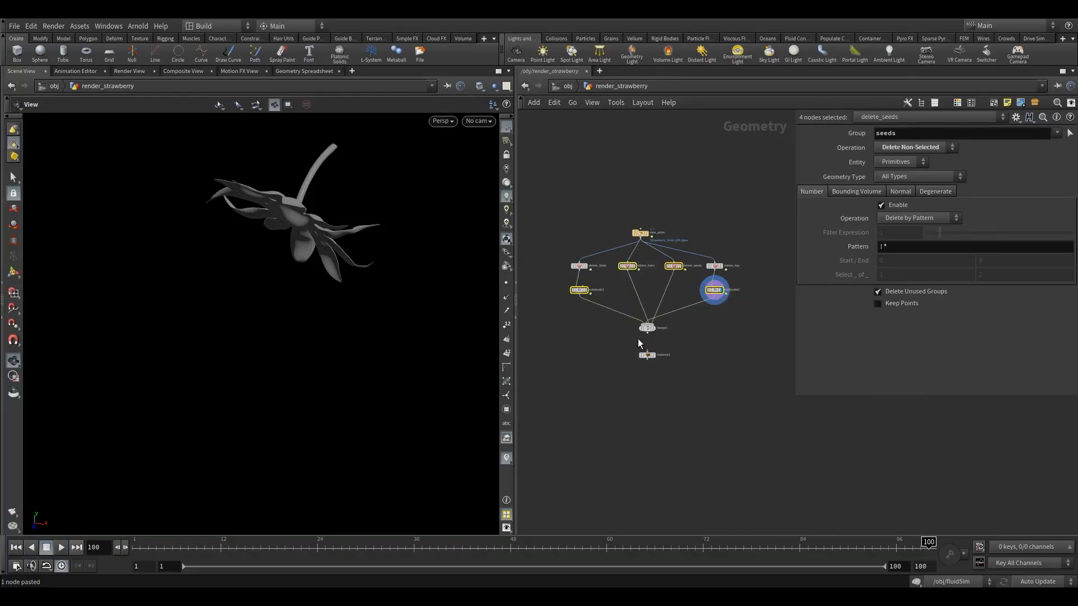
# Wire the Merge node's output into the Material node and display the Material node's result
pyautogui.click(648, 335)
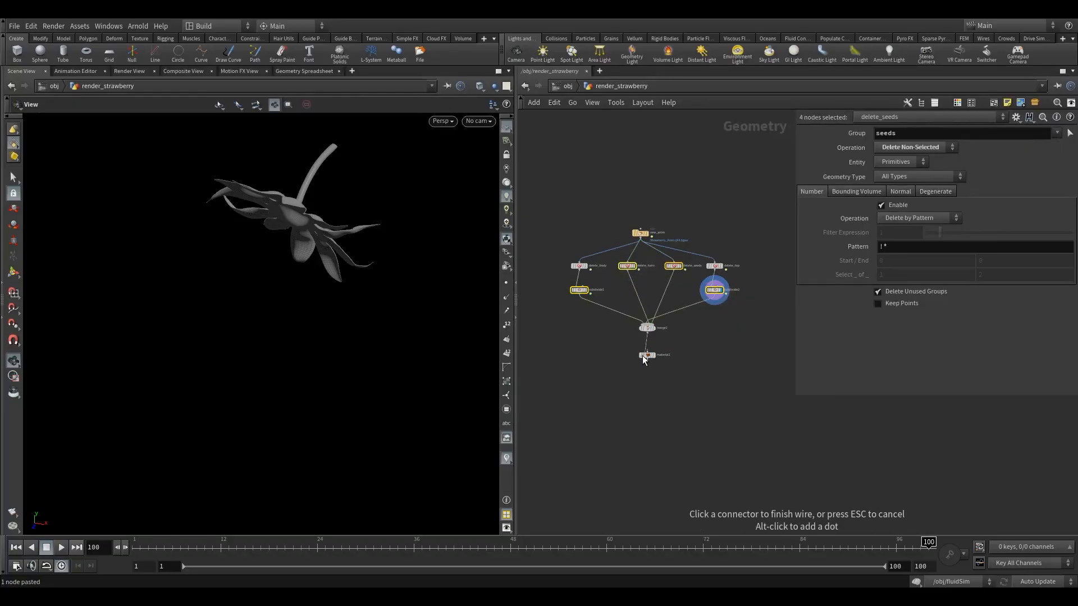
pyautogui.click(648, 352)
pyautogui.click(656, 347)
pyautogui.moveTo(618, 340); pyautogui.dragTo(675, 376)
pyautogui.moveTo(699, 325); pyautogui.dragTo(689, 347, button='middle')
pyautogui.moveTo(630, 328); pyautogui.dragTo(651, 349, button='middle')
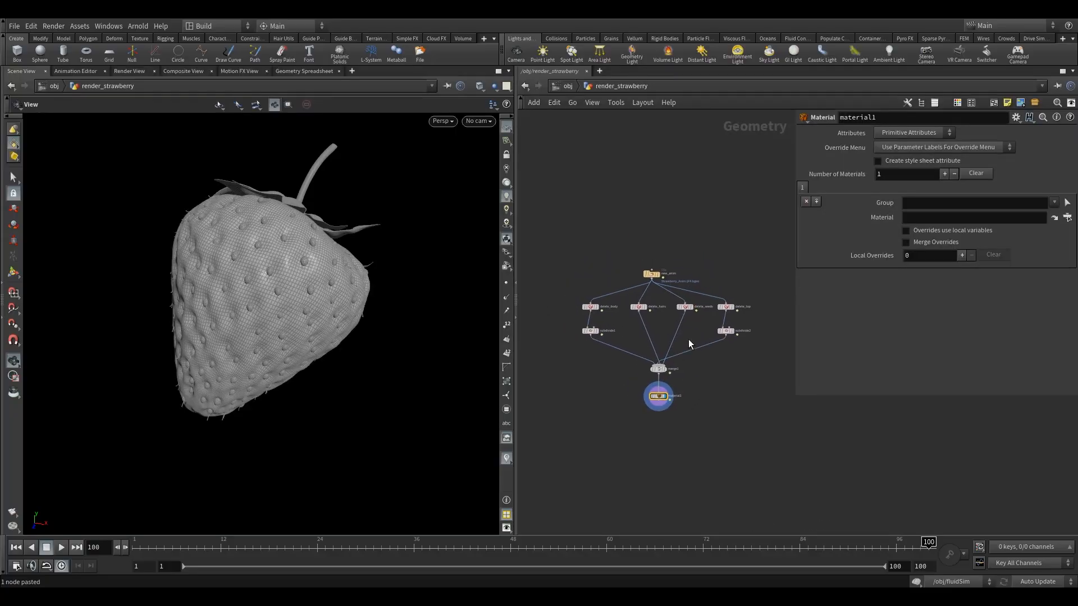
pyautogui.scroll(2, 663, 340)
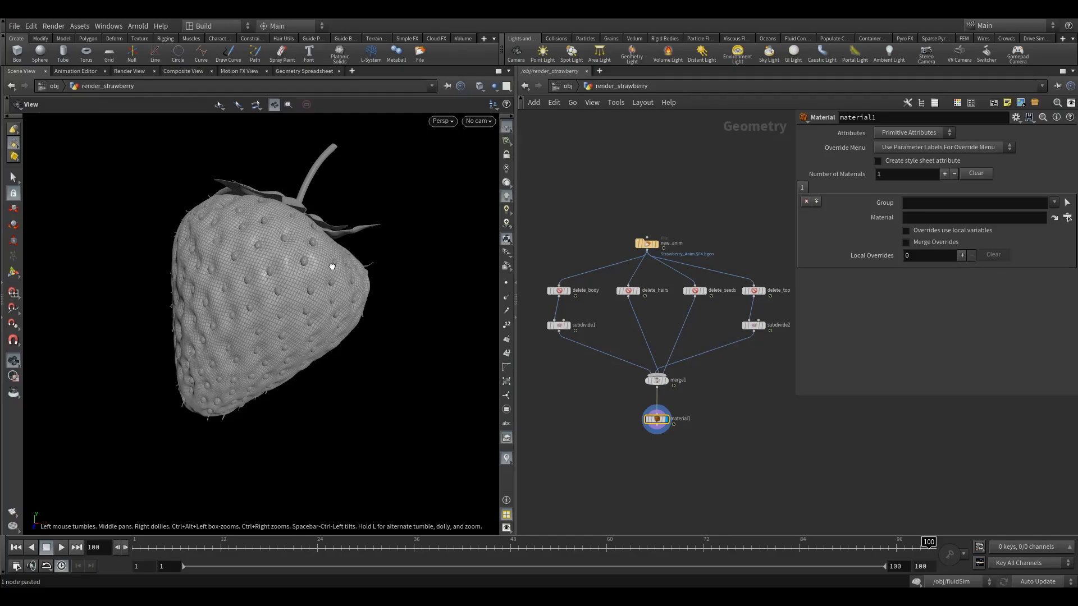
pyautogui.moveTo(332, 260); pyautogui.dragTo(334, 290)
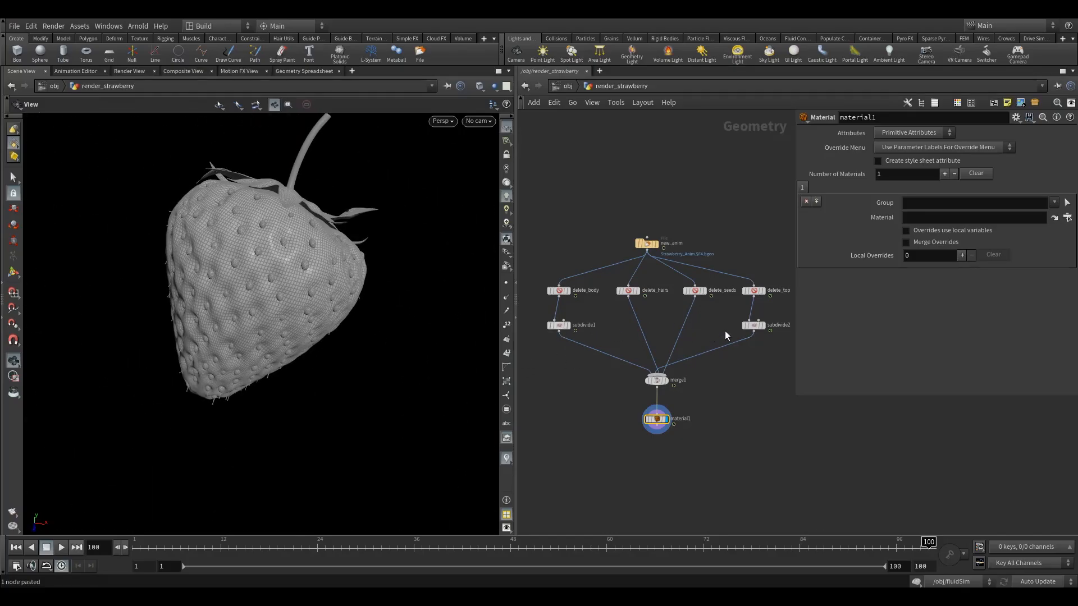
# Set the Material node's first entry to the body group with the material path /mat/body
pyautogui.moveTo(698, 385); pyautogui.dragTo(675, 335, button='middle')
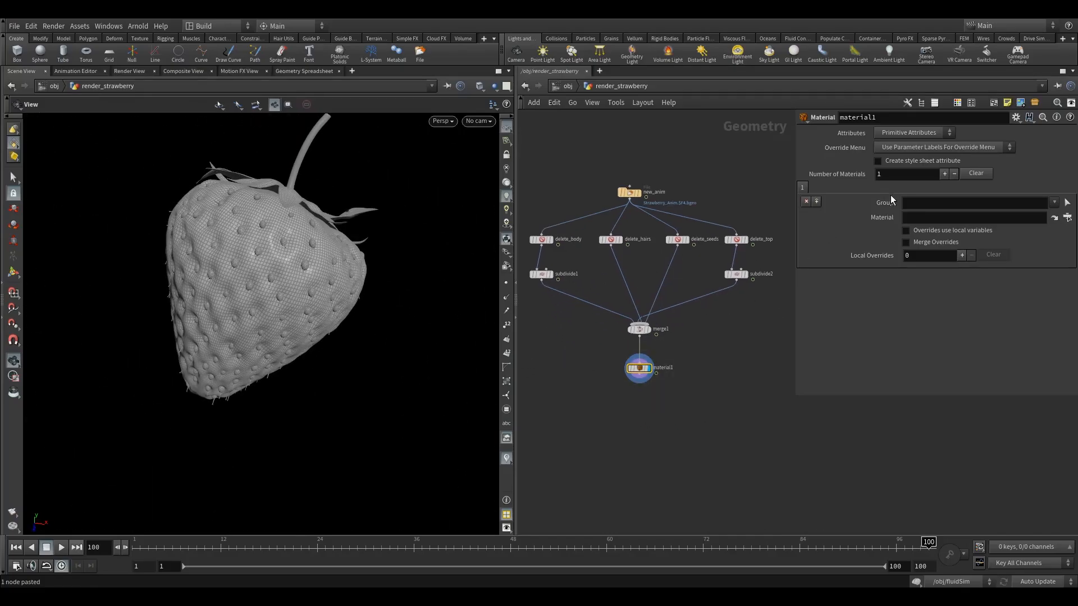
pyautogui.click(1054, 202)
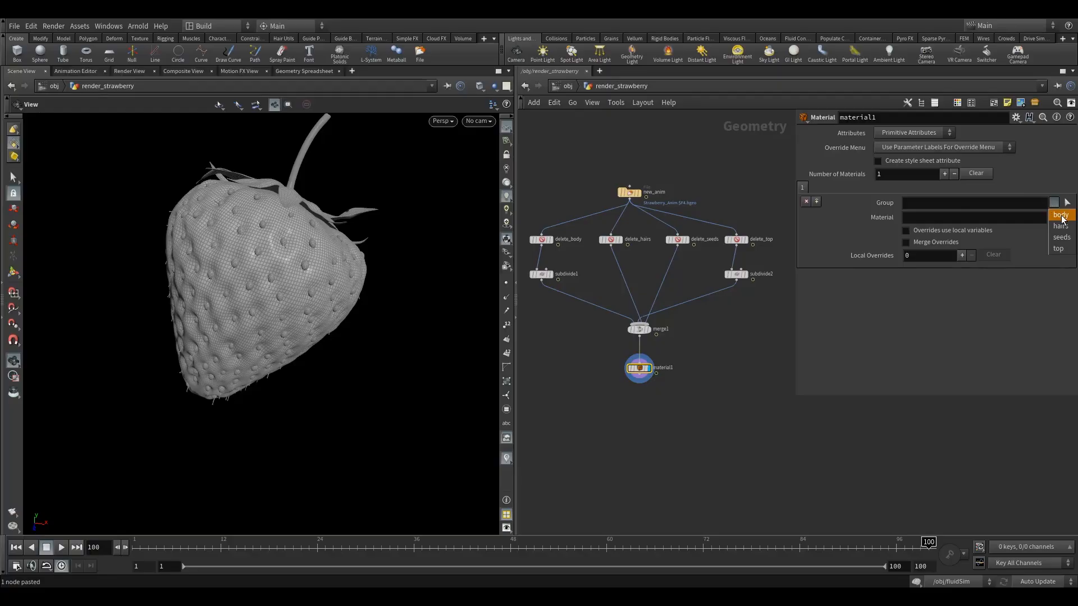
pyautogui.click(1057, 212)
pyautogui.click(922, 219)
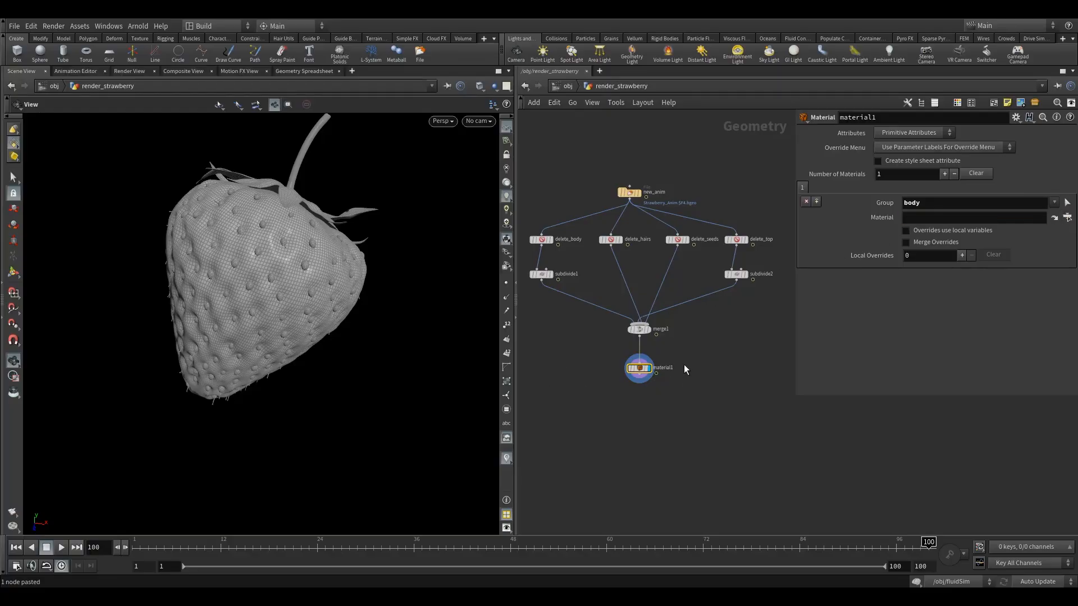
pyautogui.click(922, 217)
pyautogui.write('mat')
pyautogui.click(1067, 218)
pyautogui.click(959, 151)
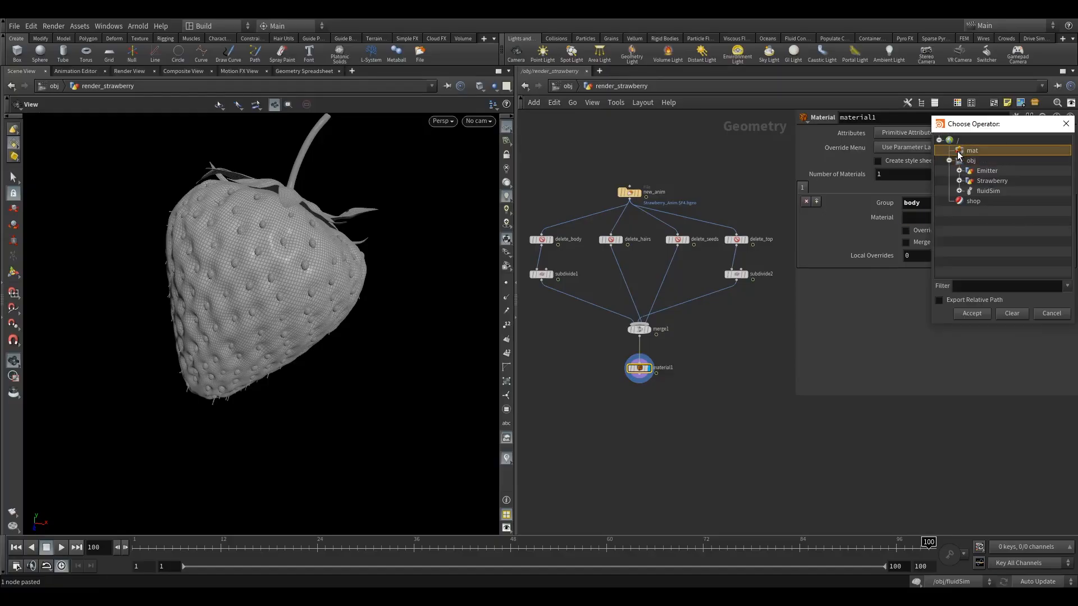
pyautogui.click(970, 312)
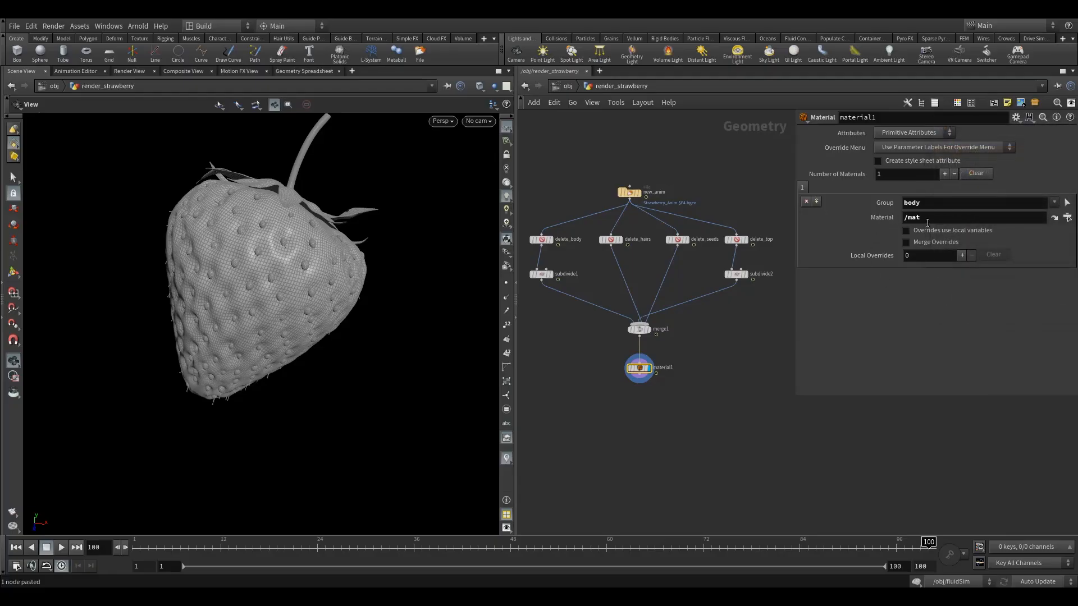
pyautogui.click(986, 215)
pyautogui.write('/body')
# Add another material entry for the hairs group with the material path /mat/hairs
pyautogui.click(817, 201)
pyautogui.click(1053, 202)
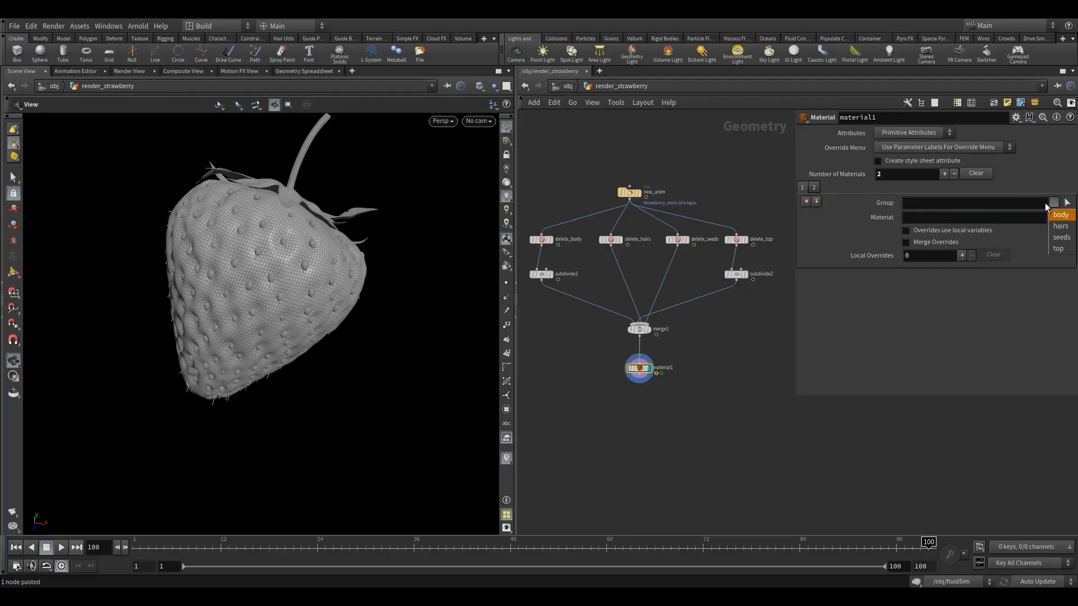
pyautogui.click(1060, 226)
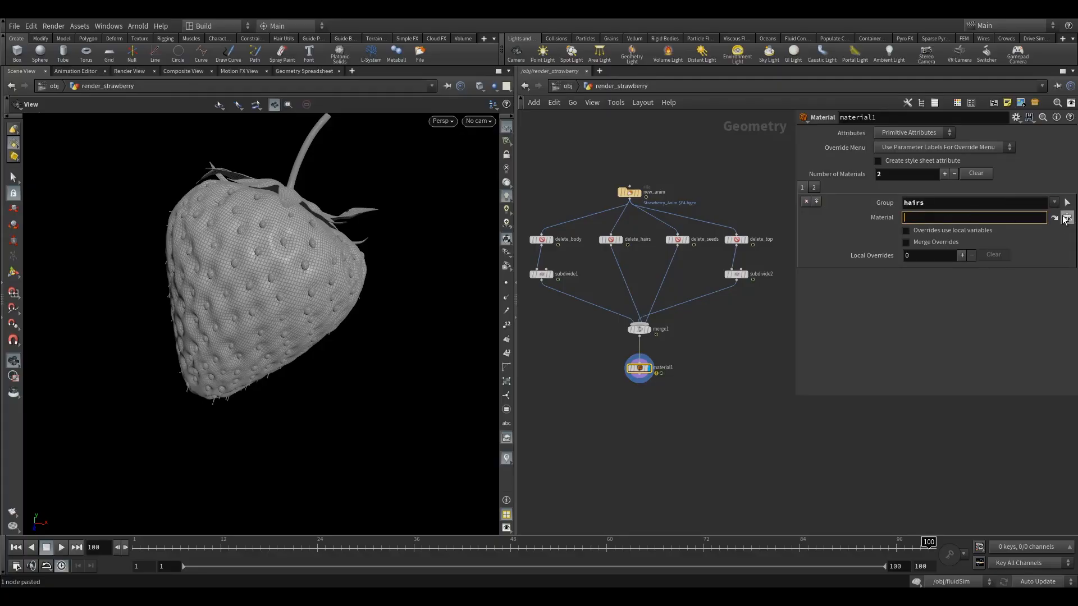
pyautogui.click(1053, 218)
pyautogui.click(971, 145)
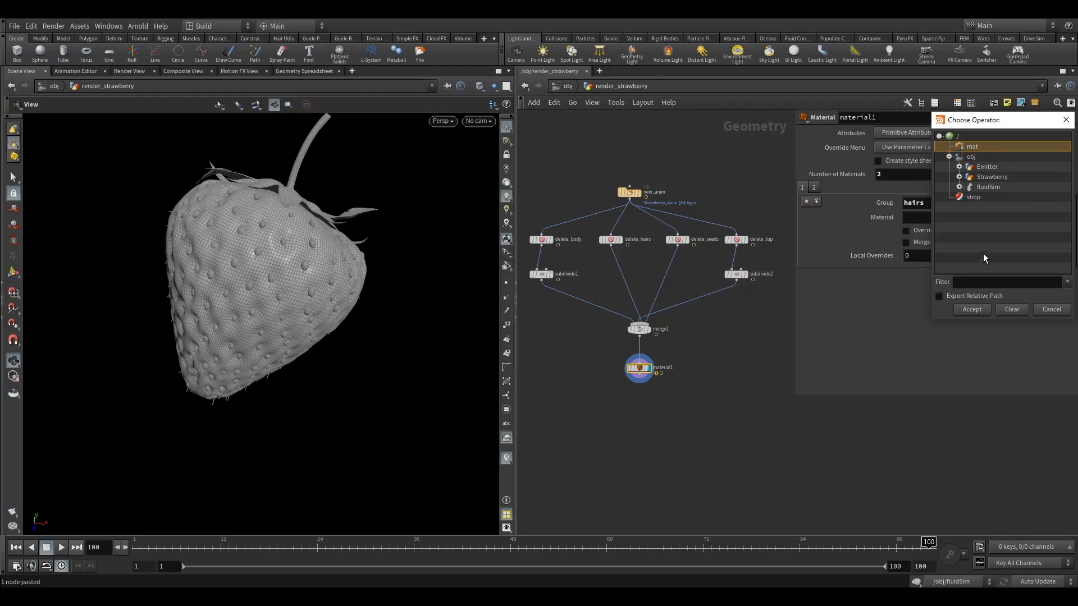
pyautogui.click(971, 311)
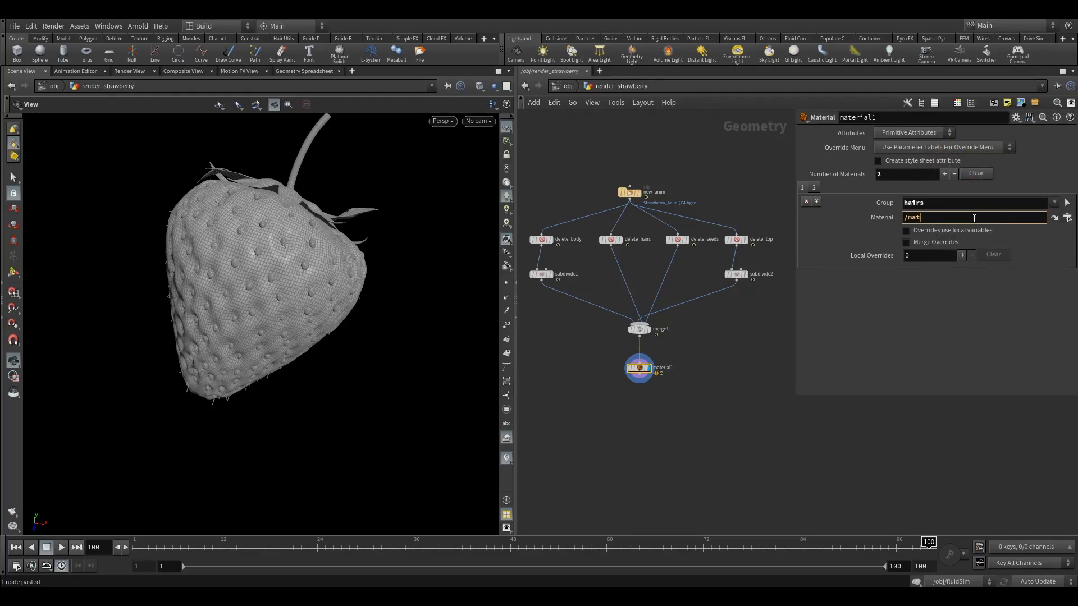
pyautogui.write('/hairs')
# Add another material entry for the seeds group with the material path /mat/seeds
pyautogui.click(817, 202)
pyautogui.click(1053, 202)
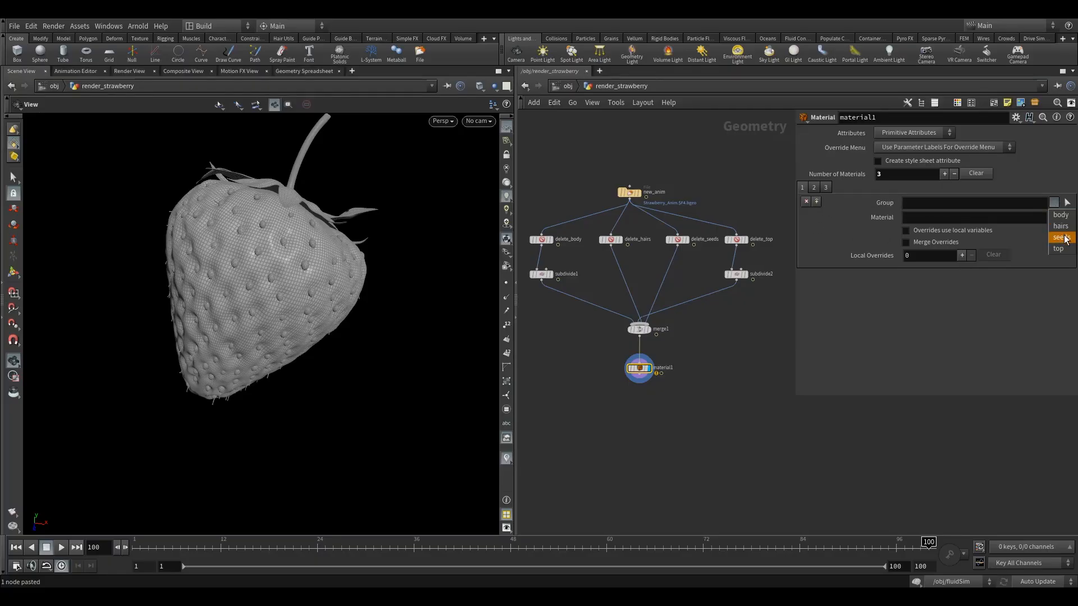
pyautogui.click(1063, 237)
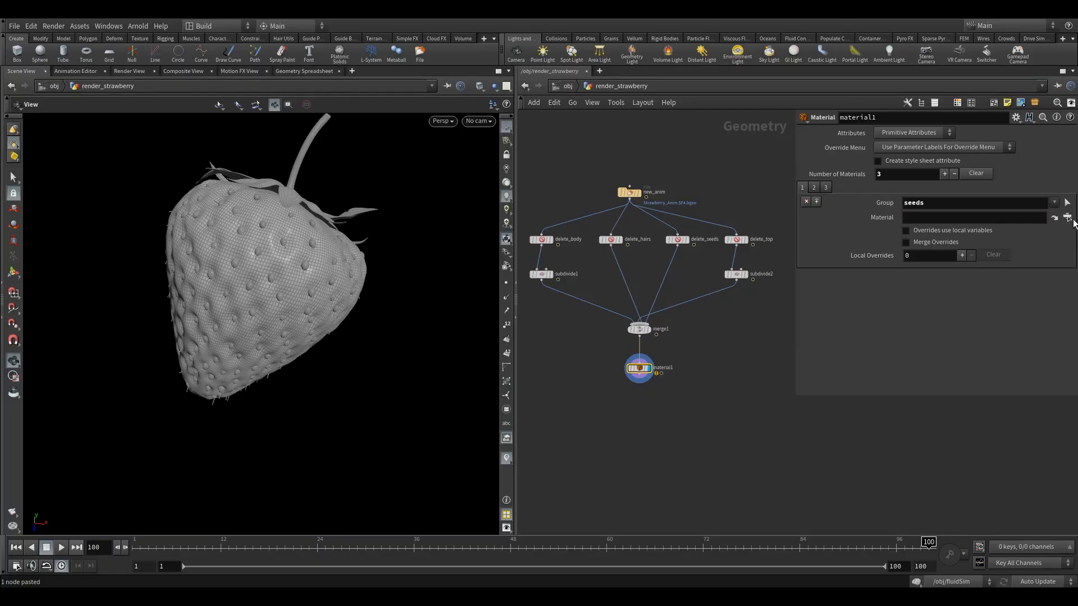
pyautogui.click(1067, 217)
pyautogui.click(971, 150)
pyautogui.click(971, 314)
pyautogui.click(945, 220)
pyautogui.write('/mat/seeds')
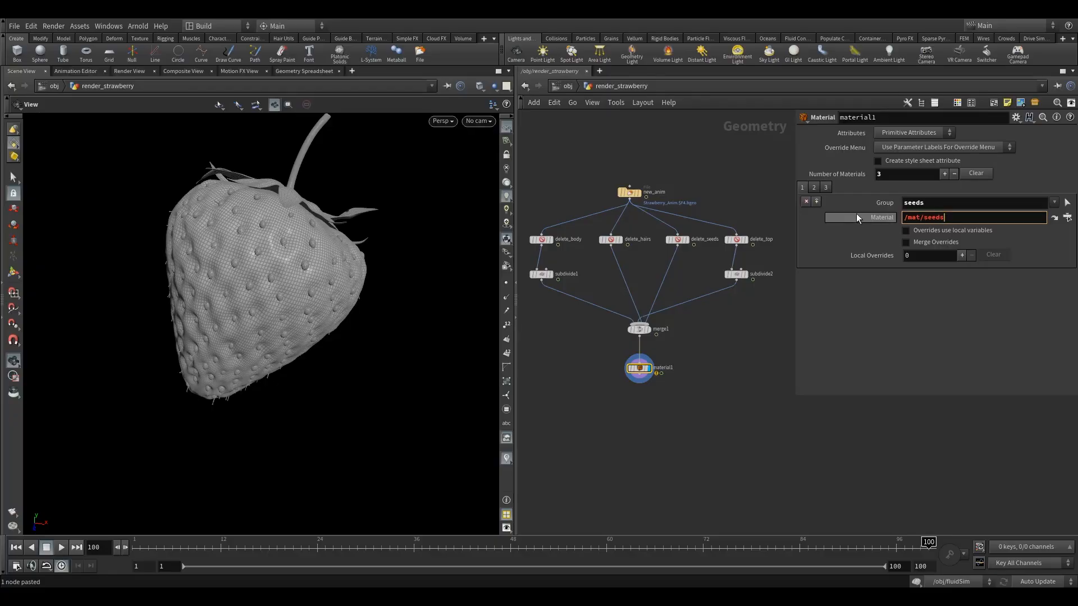
# Add a fourth material entry and assign the material path /mat/top to the top group
pyautogui.click(818, 201)
pyautogui.click(815, 188)
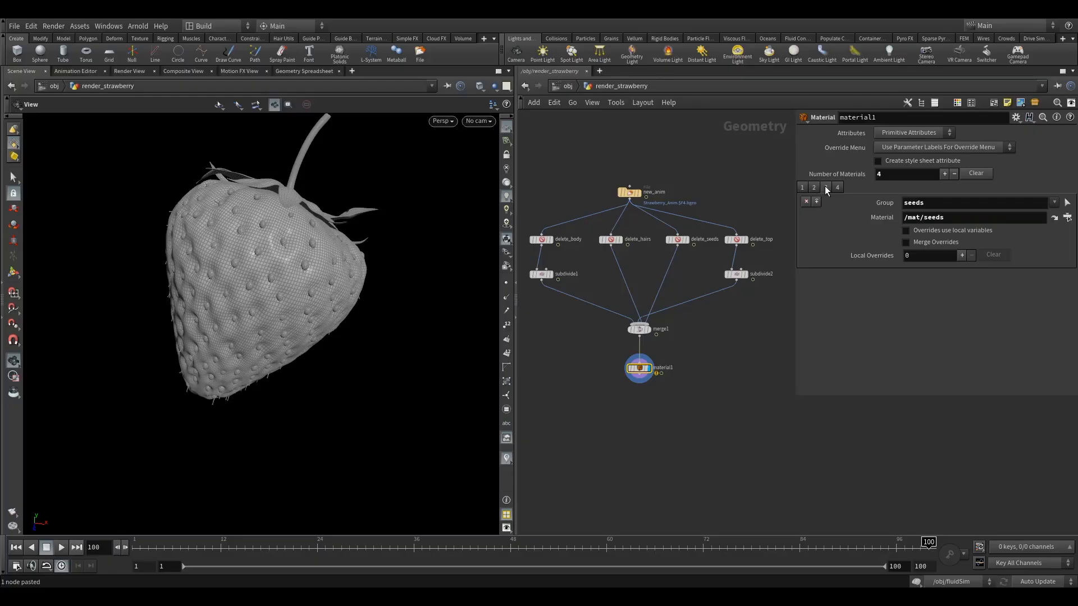
pyautogui.click(825, 187)
pyautogui.click(837, 187)
pyautogui.click(801, 187)
pyautogui.click(1055, 203)
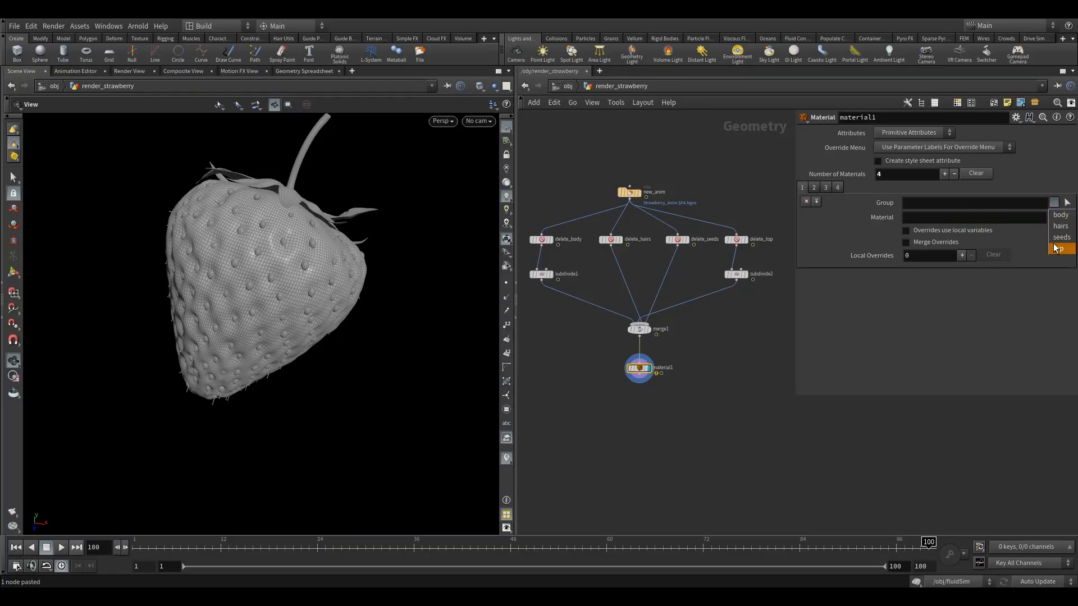
pyautogui.click(1061, 249)
pyautogui.click(956, 220)
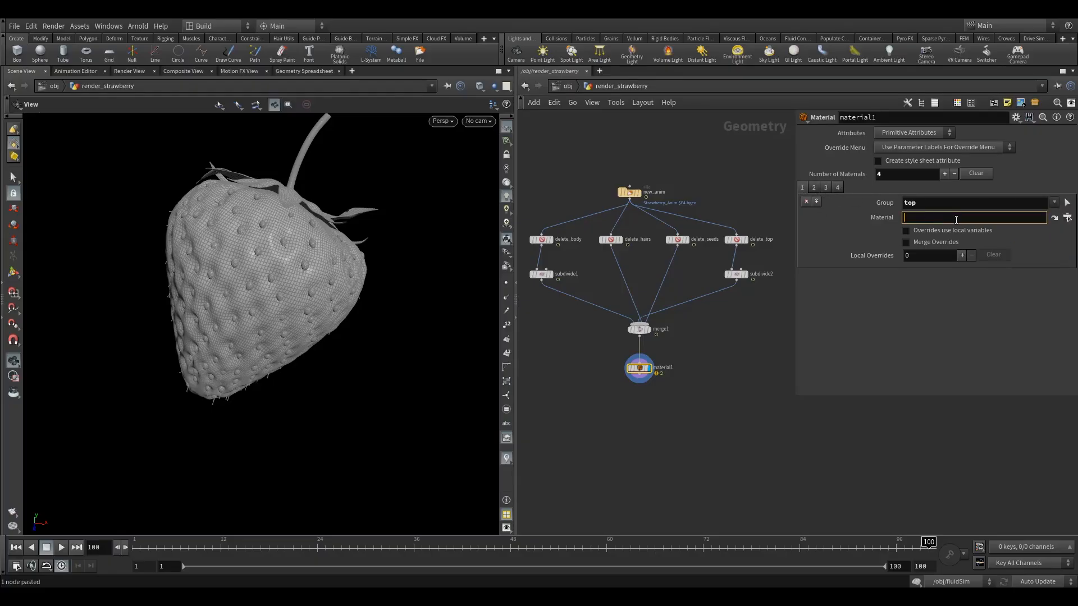
pyautogui.write('/mat')
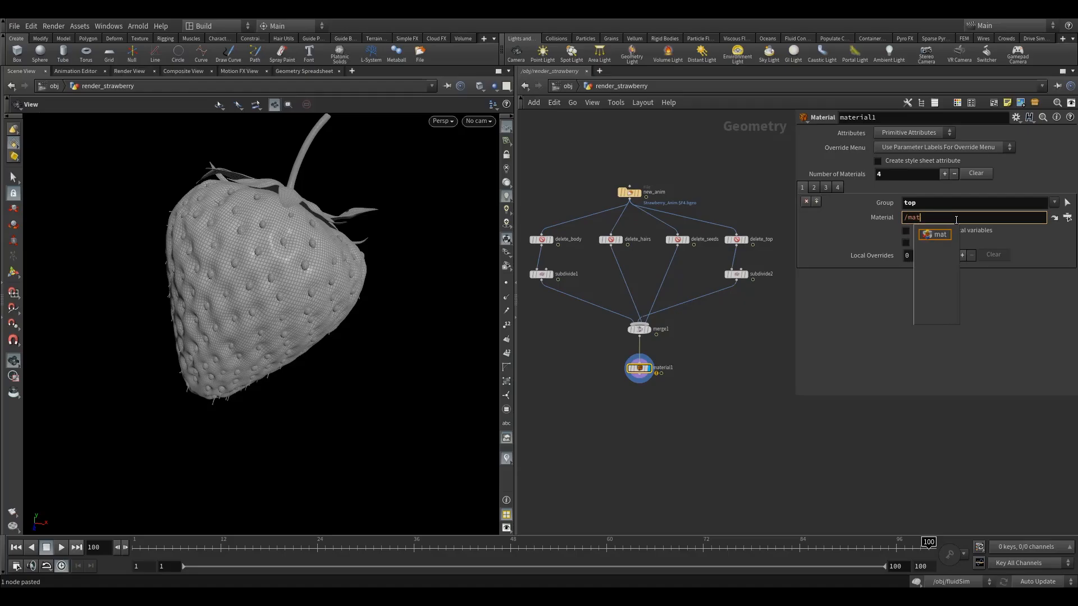
pyautogui.write('/')
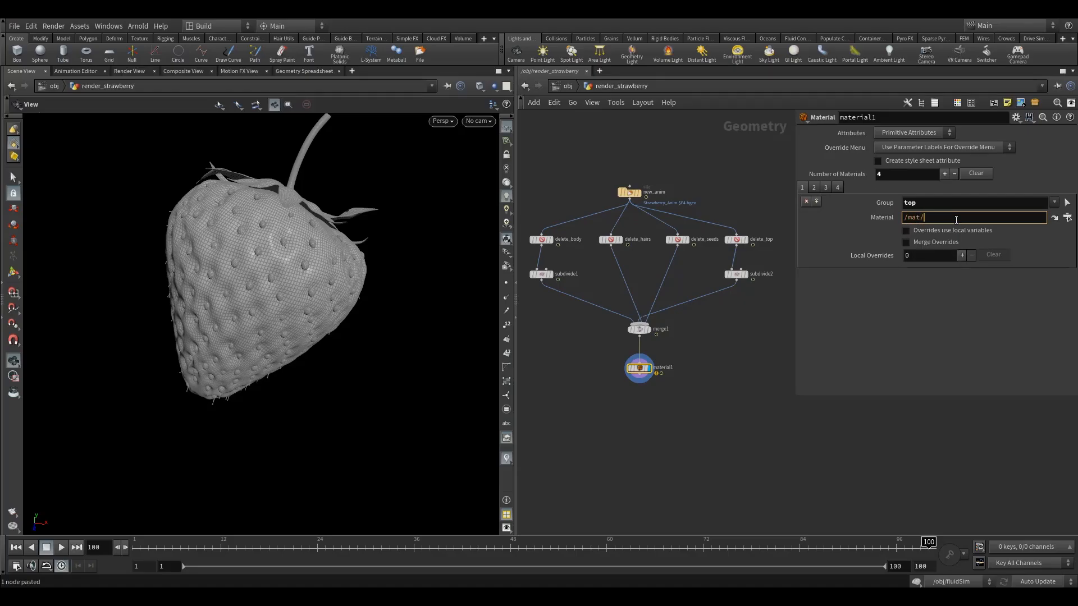
pyautogui.write('top')
pyautogui.press('Return')
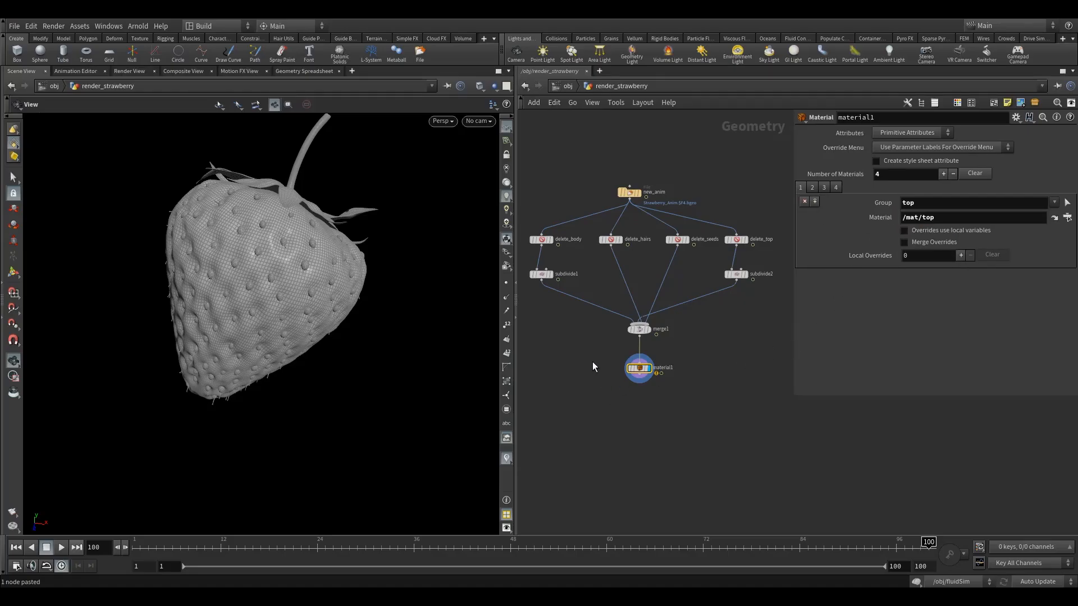
# Add a Null node below the Material node, connect and display it, and rename it OUT
pyautogui.scroll(3, 654, 375)
pyautogui.moveTo(654, 391); pyautogui.dragTo(710, 338, button='middle')
pyautogui.scroll(-3, 686, 370)
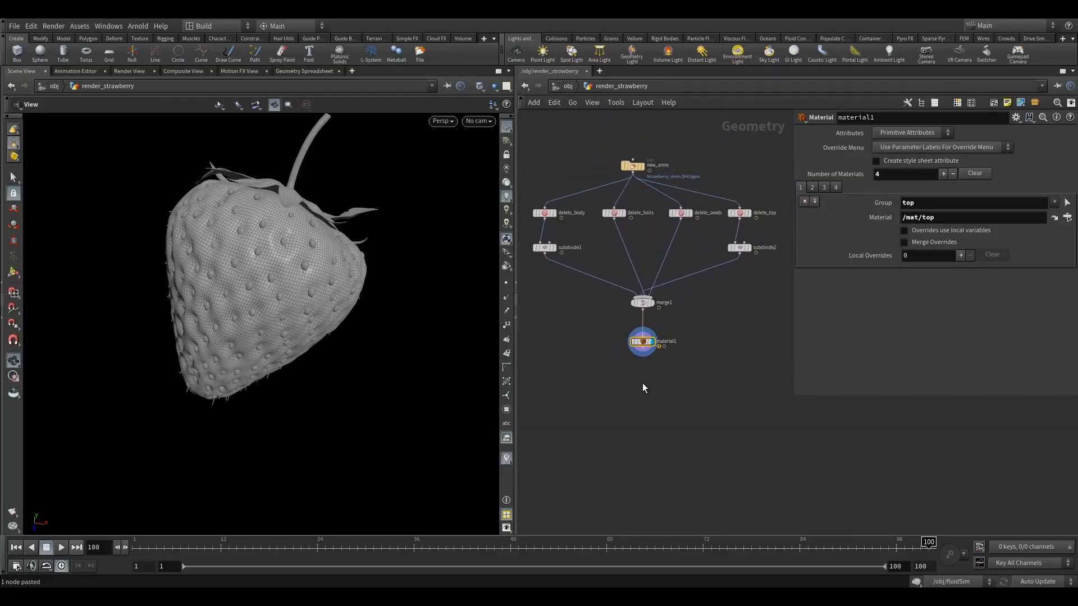
pyautogui.press('Tab')
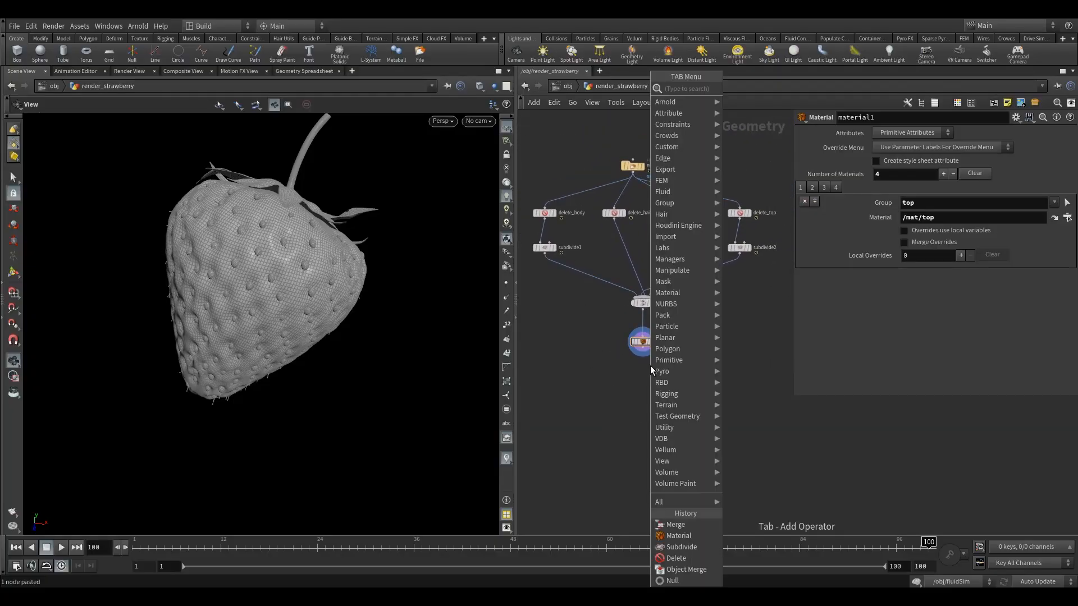
pyautogui.write('nu')
pyautogui.click(742, 88)
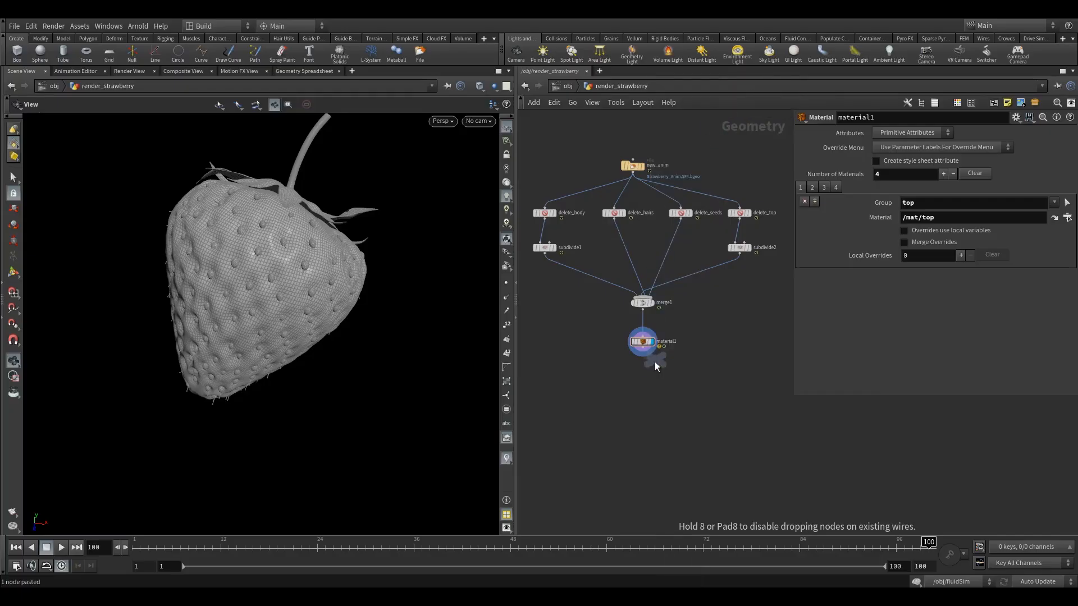
pyautogui.click(642, 379)
pyautogui.scroll(3, 646, 356)
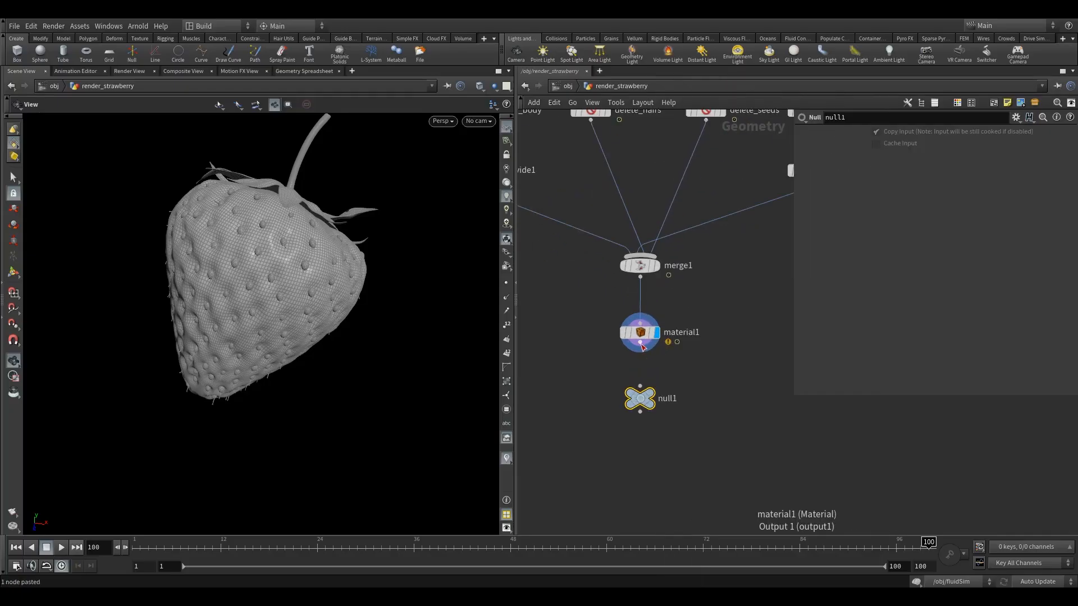
pyautogui.doubleClick(666, 399)
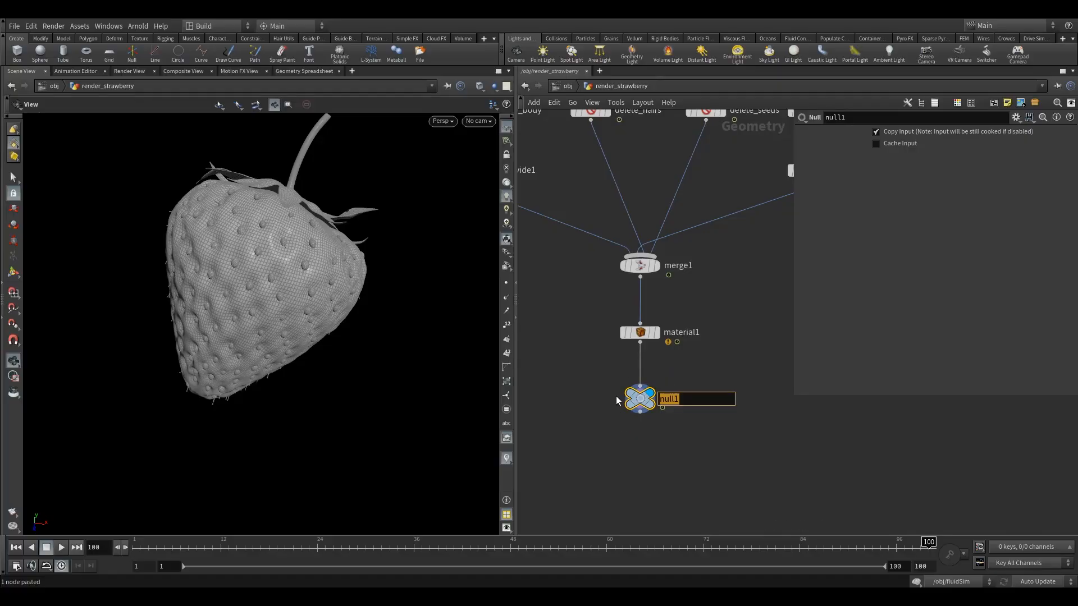
pyautogui.write('OUT')
pyautogui.press('Return')
pyautogui.press('h')
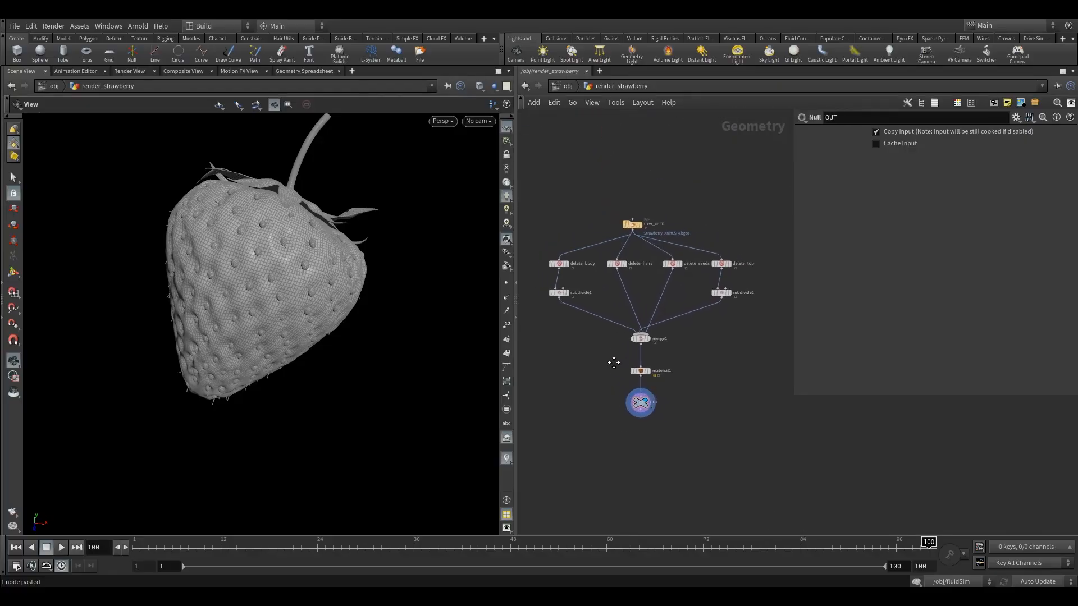
# Display the delete_body node's output to inspect the strawberry body before subdivision
pyautogui.scroll(3, 659, 305)
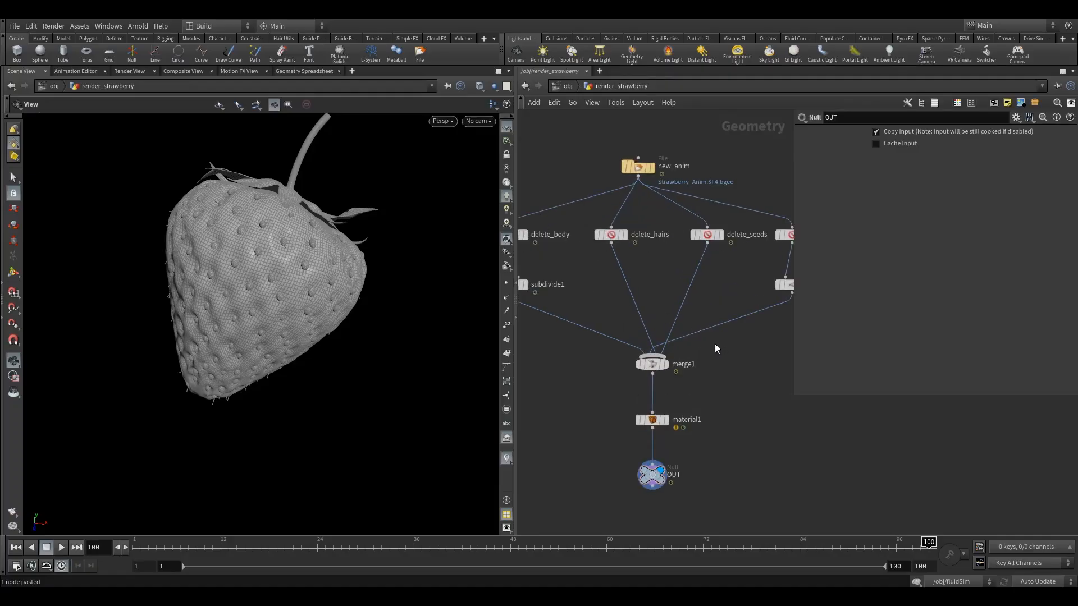
pyautogui.moveTo(743, 366); pyautogui.dragTo(726, 352, button='middle')
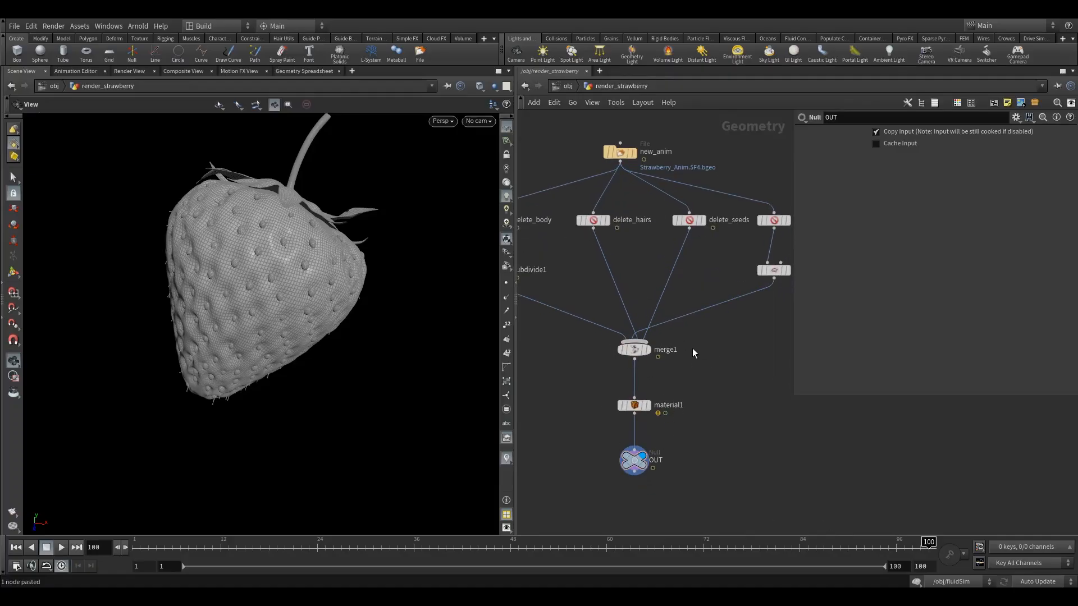
pyautogui.moveTo(638, 271); pyautogui.dragTo(682, 276, button='middle')
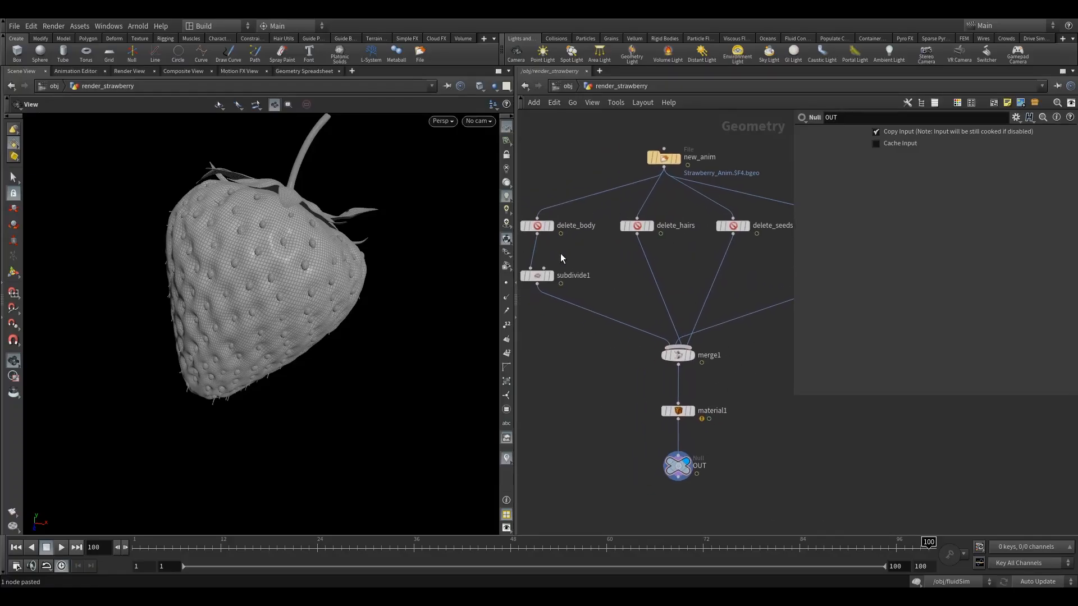
pyautogui.click(551, 226)
pyautogui.click(536, 225)
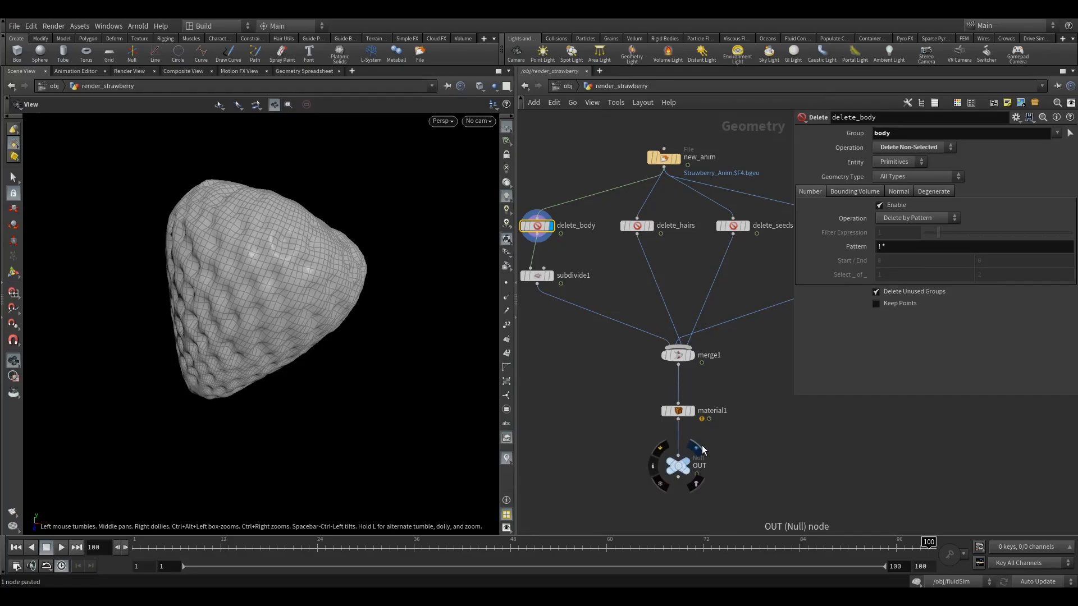
# Display the OUT null, delete_body, delete_hairs and delete_seeds outputs in turn, ending on delete_body, to compare the strawberry parts
pyautogui.click(696, 447)
pyautogui.click(677, 465)
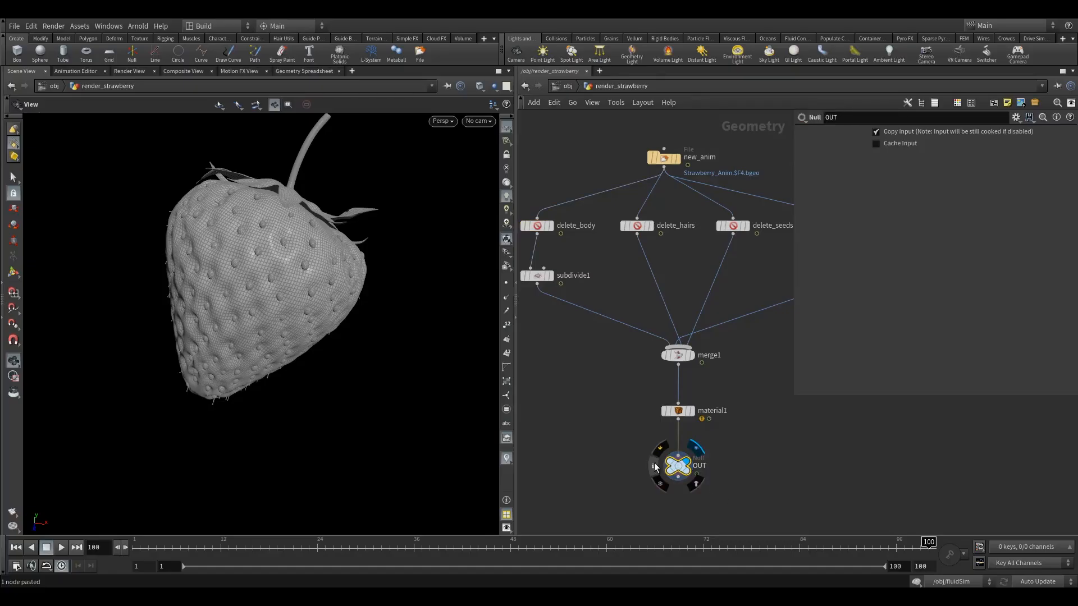
pyautogui.moveTo(641, 449); pyautogui.dragTo(666, 399, button='middle')
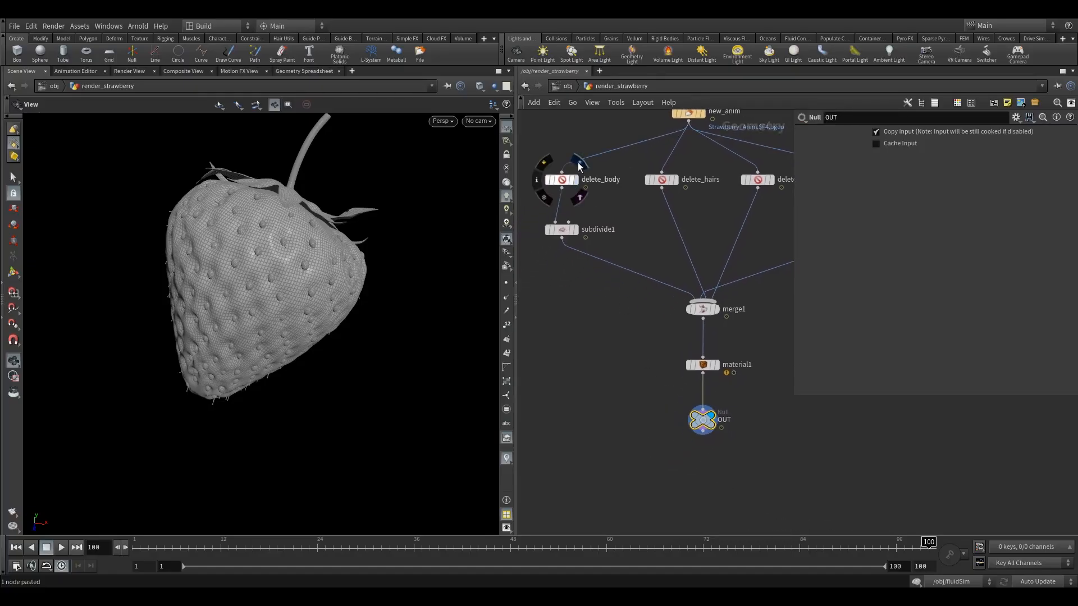
pyautogui.click(578, 163)
pyautogui.click(574, 181)
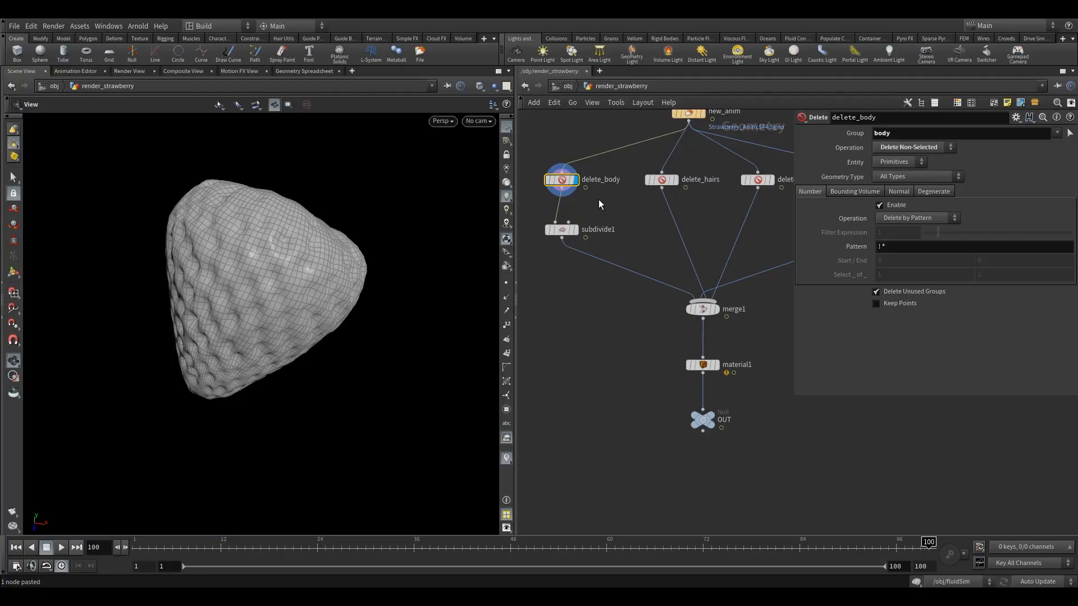
pyautogui.moveTo(633, 231); pyautogui.dragTo(616, 259, button='middle')
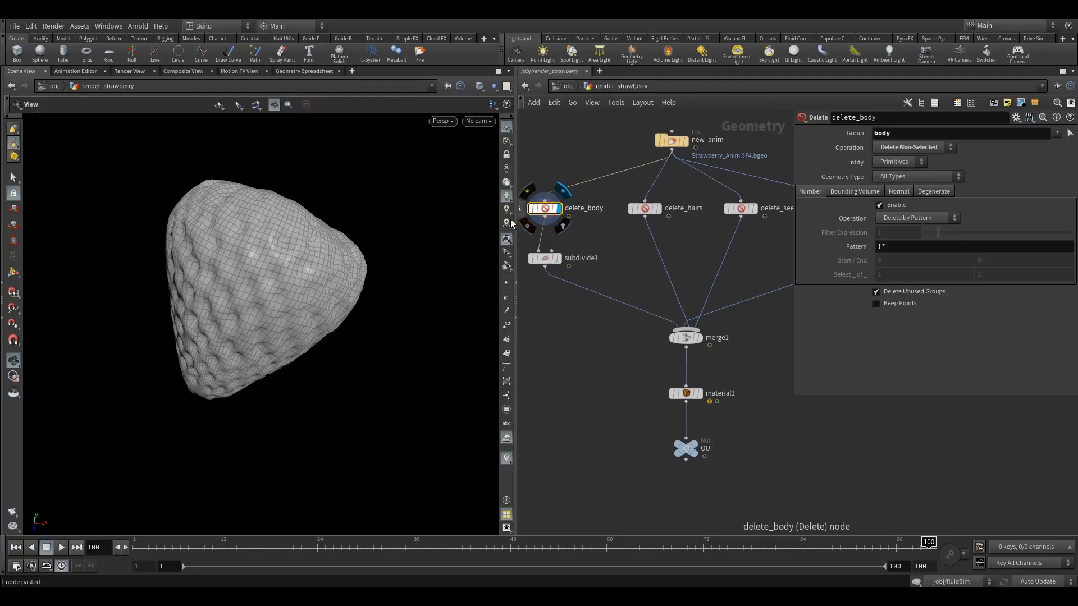
pyautogui.click(670, 196)
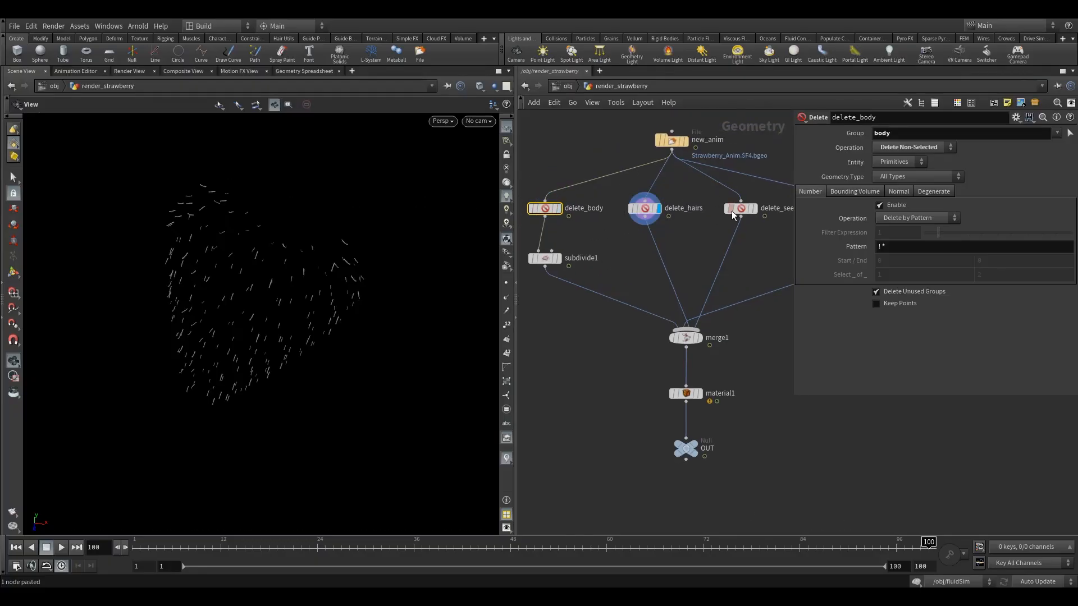
pyautogui.click(759, 192)
pyautogui.click(564, 189)
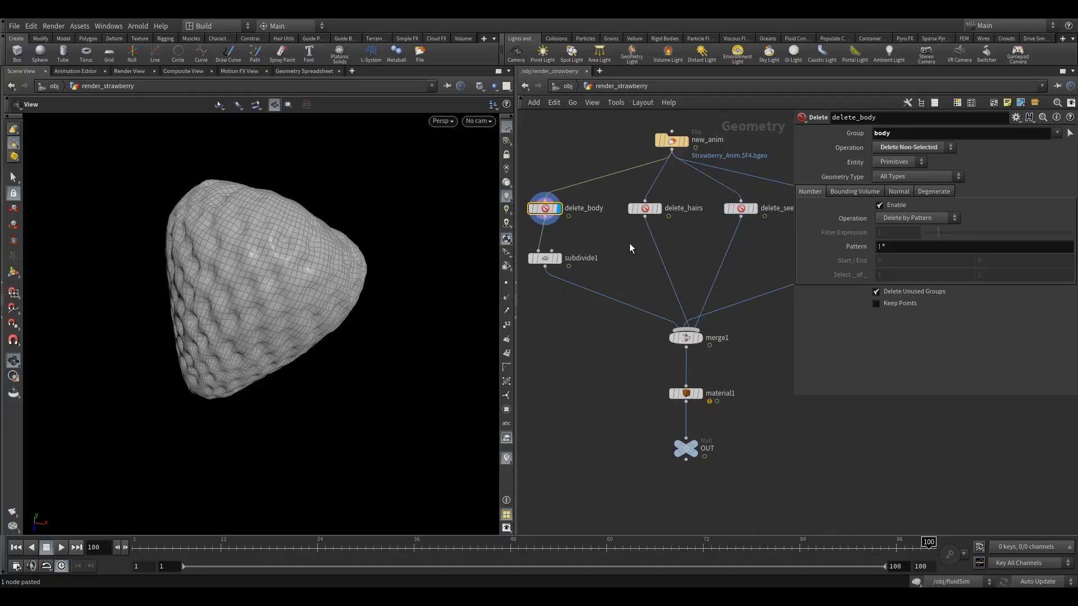
# Set only the render flag on the OUT null, keeping delete_body as the displayed node
pyautogui.moveTo(702, 440)
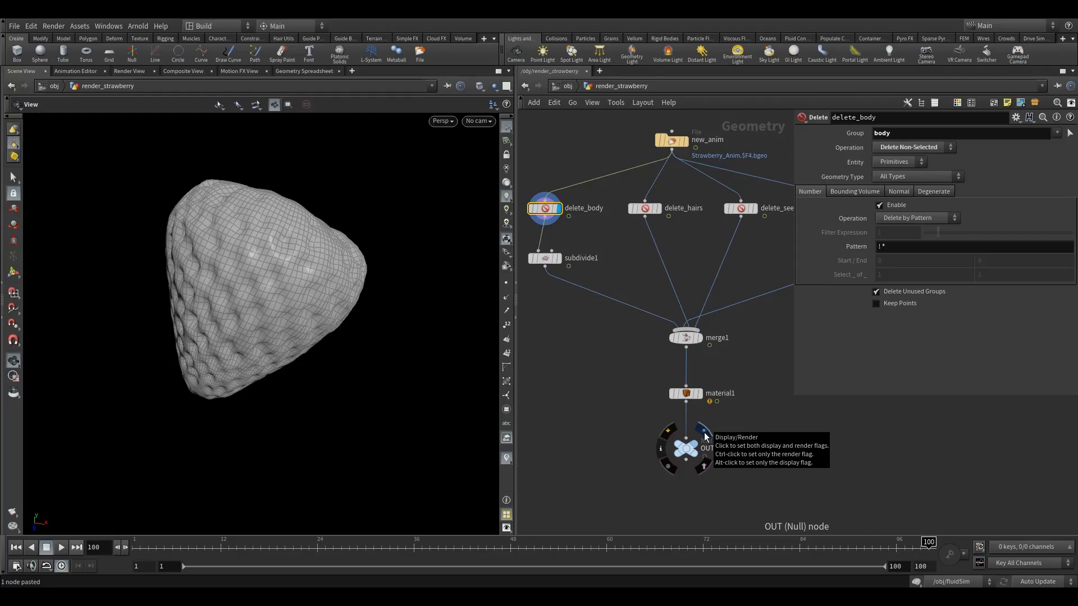
pyautogui.click(687, 451)
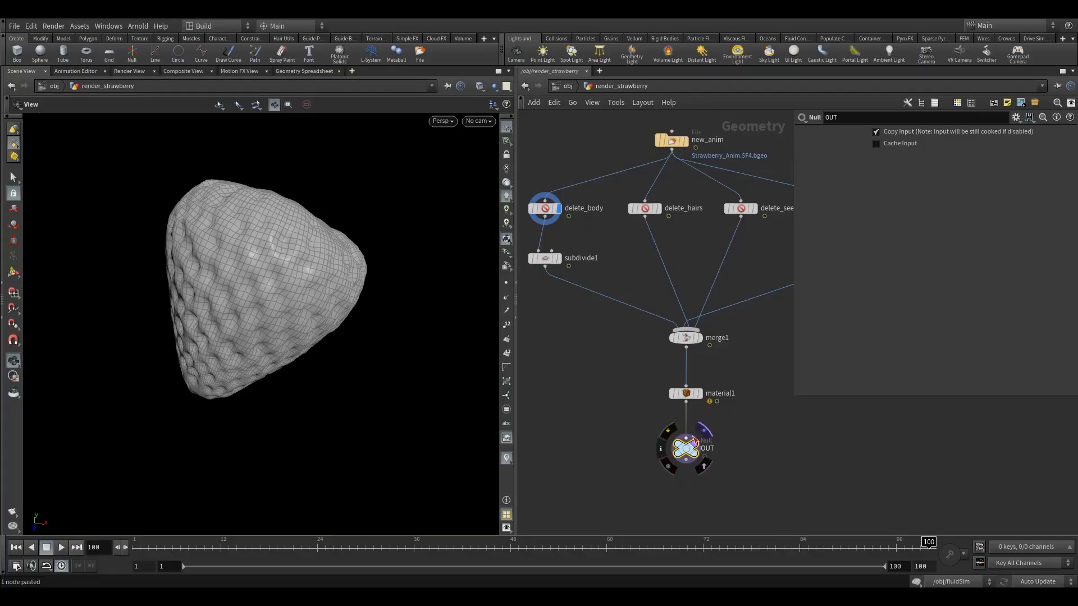
pyautogui.click(545, 206)
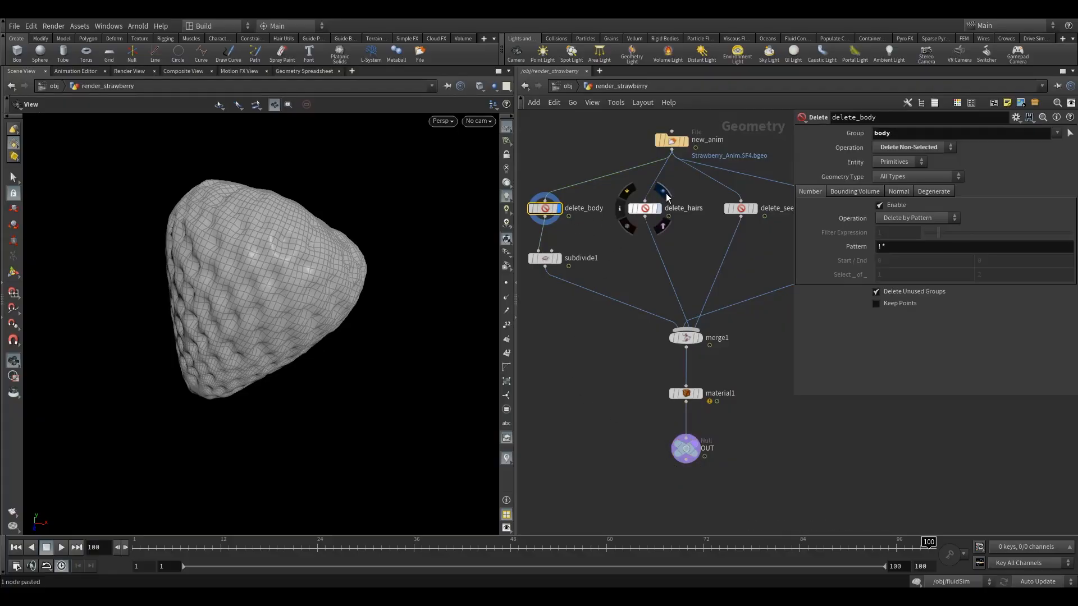
# Switch the viewport display to delete_hairs and delete_seeds in turn while OUT keeps the render flag
pyautogui.click(665, 194)
pyautogui.click(644, 208)
pyautogui.click(759, 193)
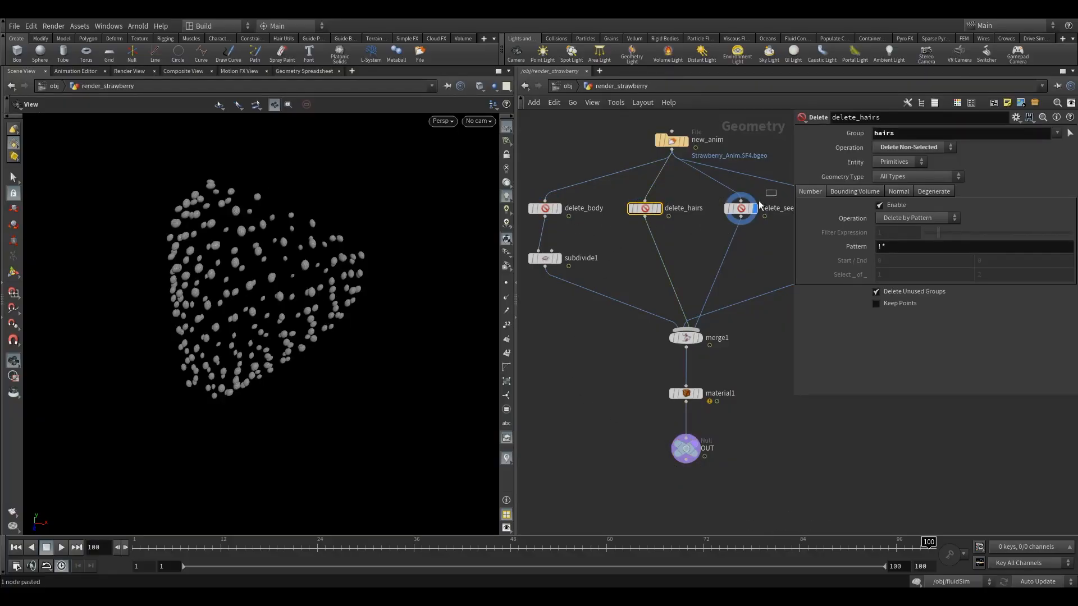
pyautogui.click(757, 207)
pyautogui.moveTo(686, 447)
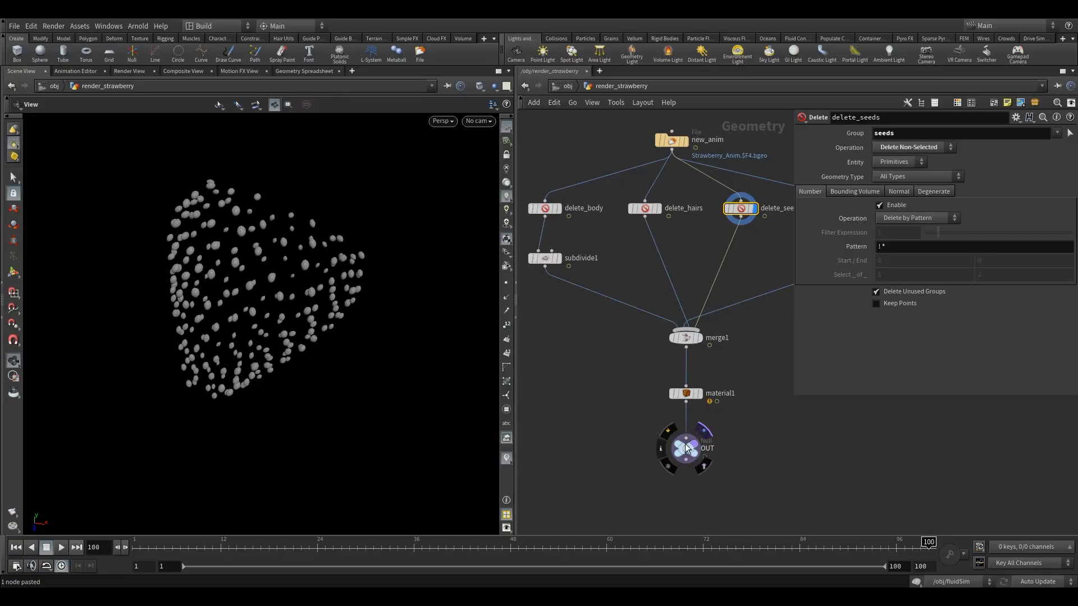
pyautogui.click(686, 448)
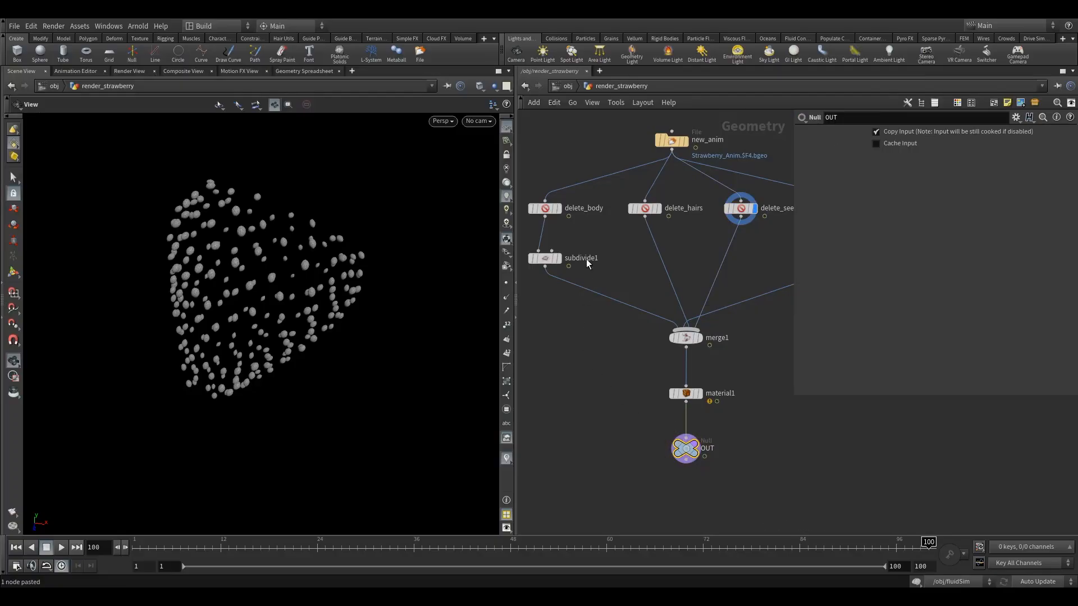
# Set the display flag back on delete_body and leave OUT as the strawberry's render output
pyautogui.click(560, 192)
pyautogui.click(546, 208)
pyautogui.moveTo(627, 374); pyautogui.dragTo(591, 322, button='middle')
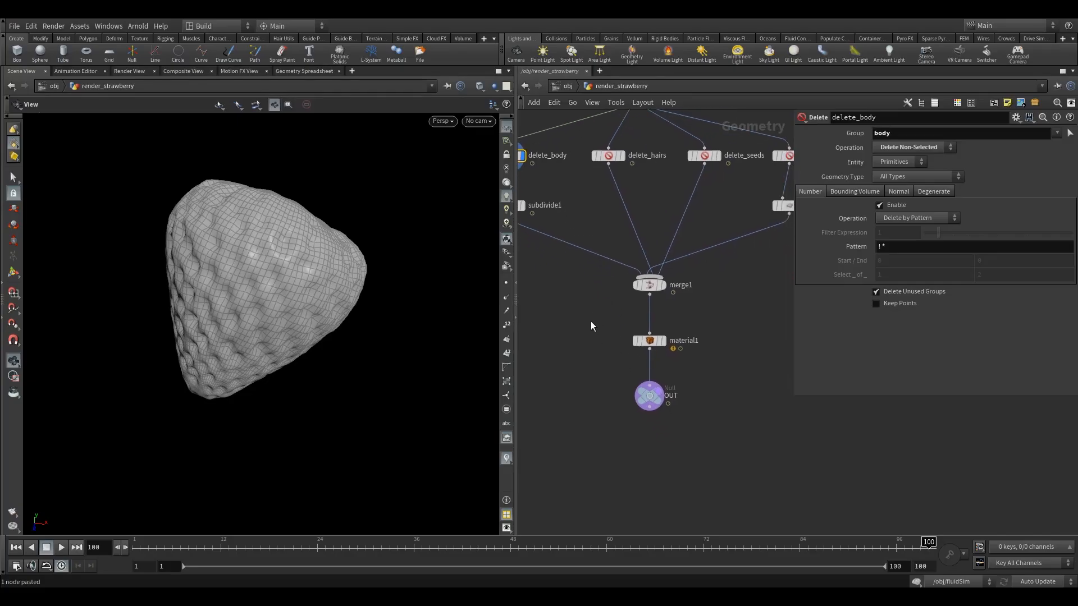
pyautogui.click(649, 396)
pyautogui.moveTo(710, 338); pyautogui.dragTo(691, 363, button='middle')
pyautogui.scroll(-3, 717, 388)
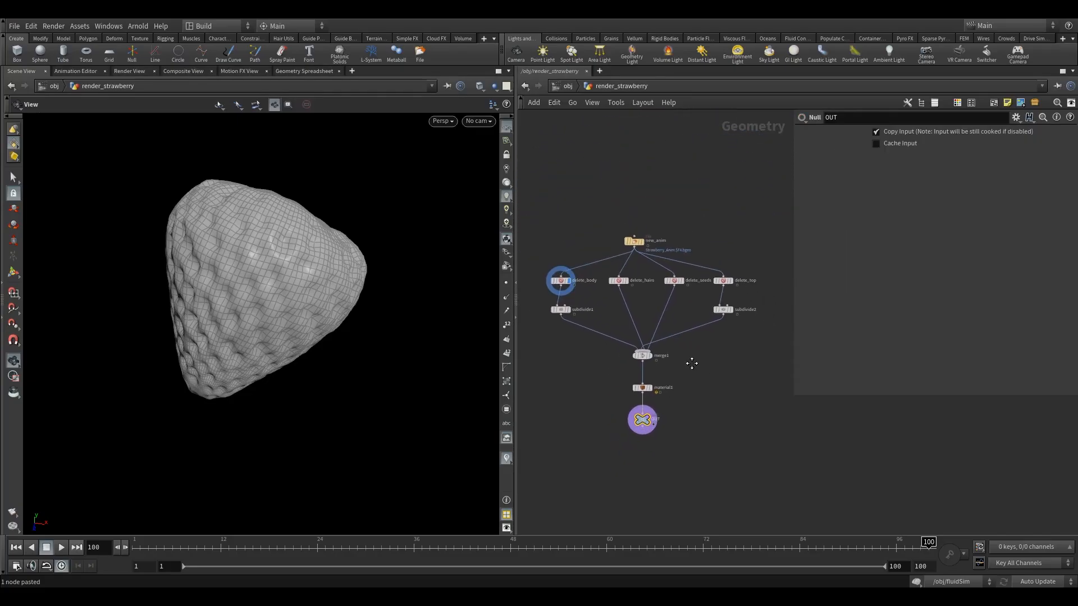
# Enter the render_fluid geometry network and look at the scene through cam1
pyautogui.click(564, 87)
pyautogui.doubleClick(668, 262)
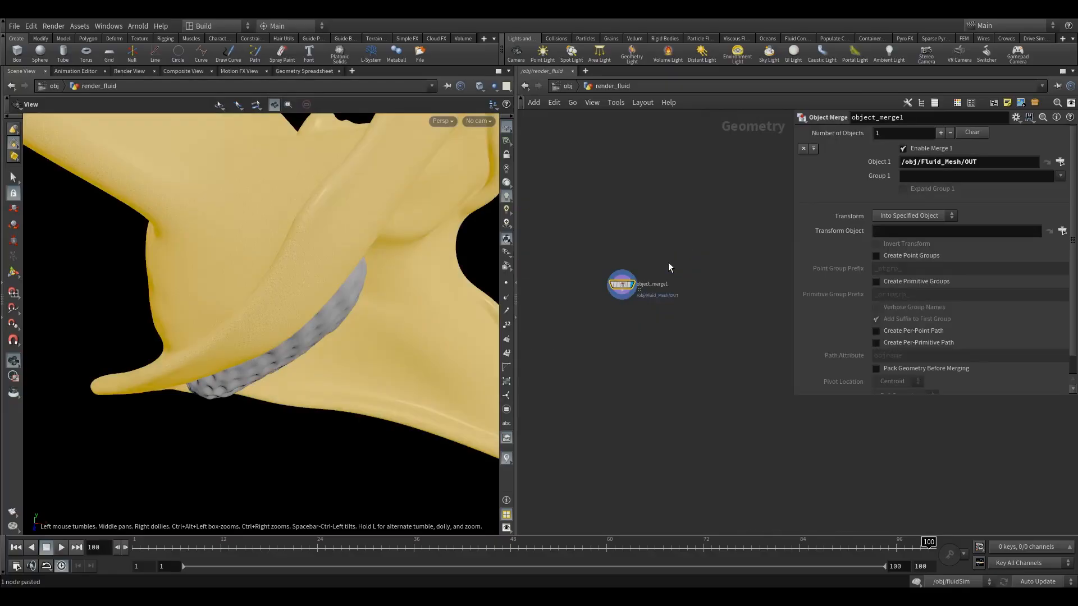
pyautogui.moveTo(608, 318); pyautogui.dragTo(655, 337, button='middle')
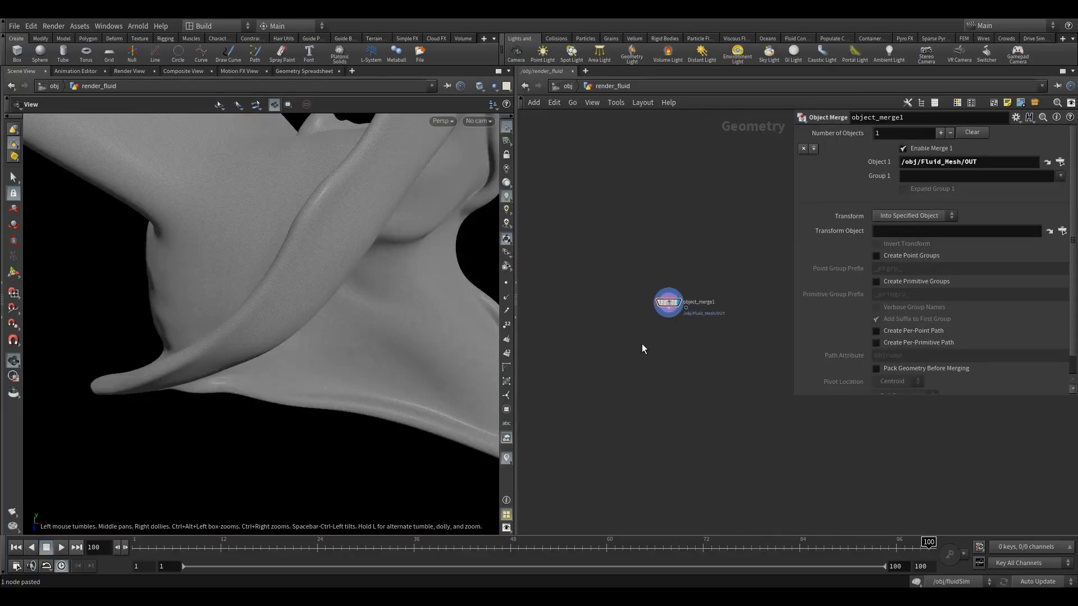
pyautogui.click(477, 121)
pyautogui.click(482, 173)
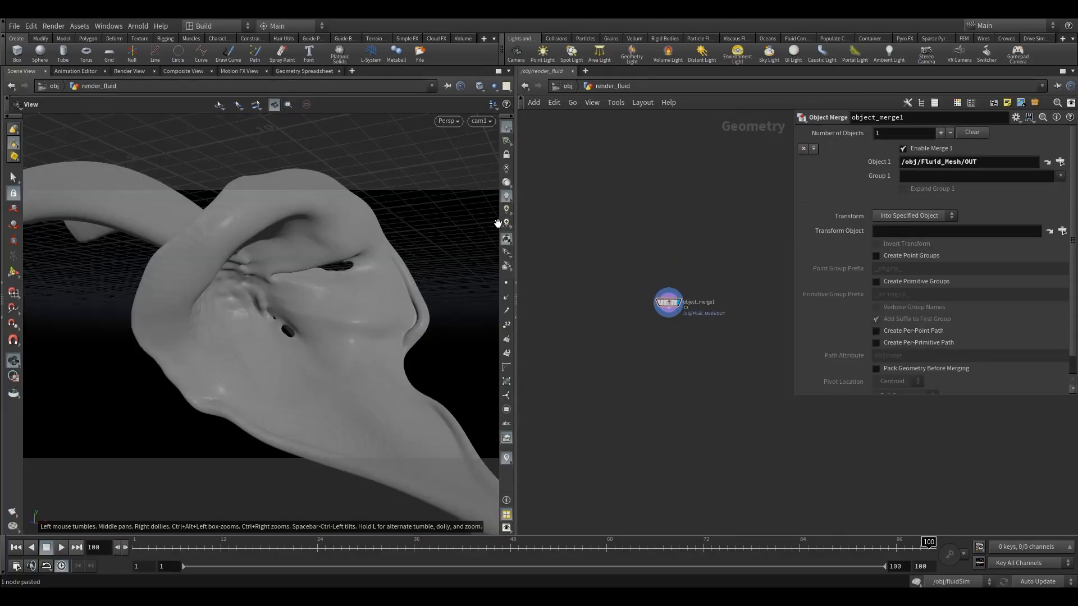
pyautogui.press('Tab')
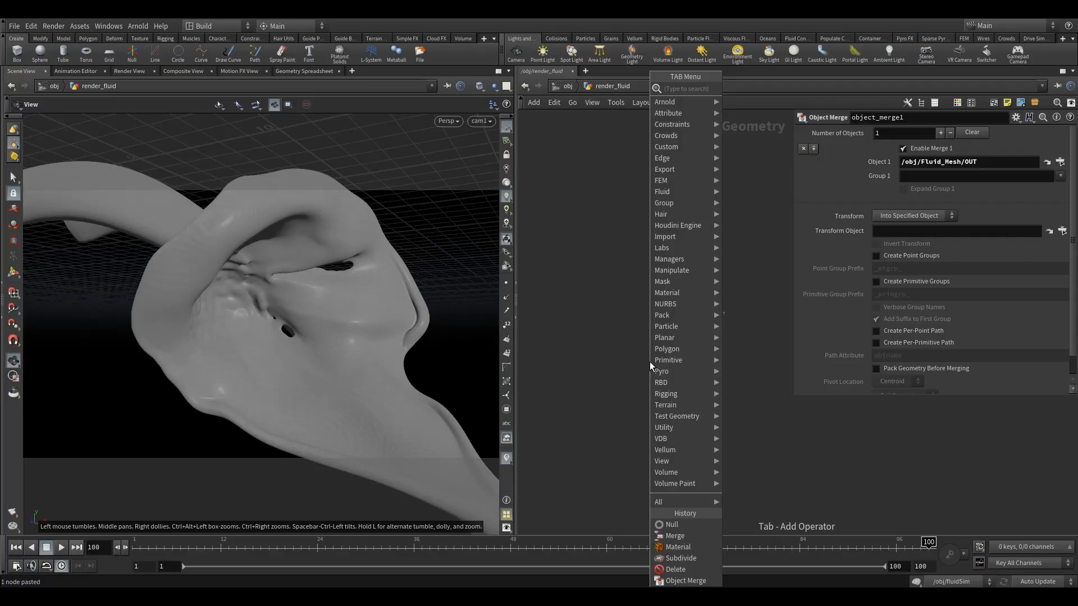
pyautogui.click(628, 356)
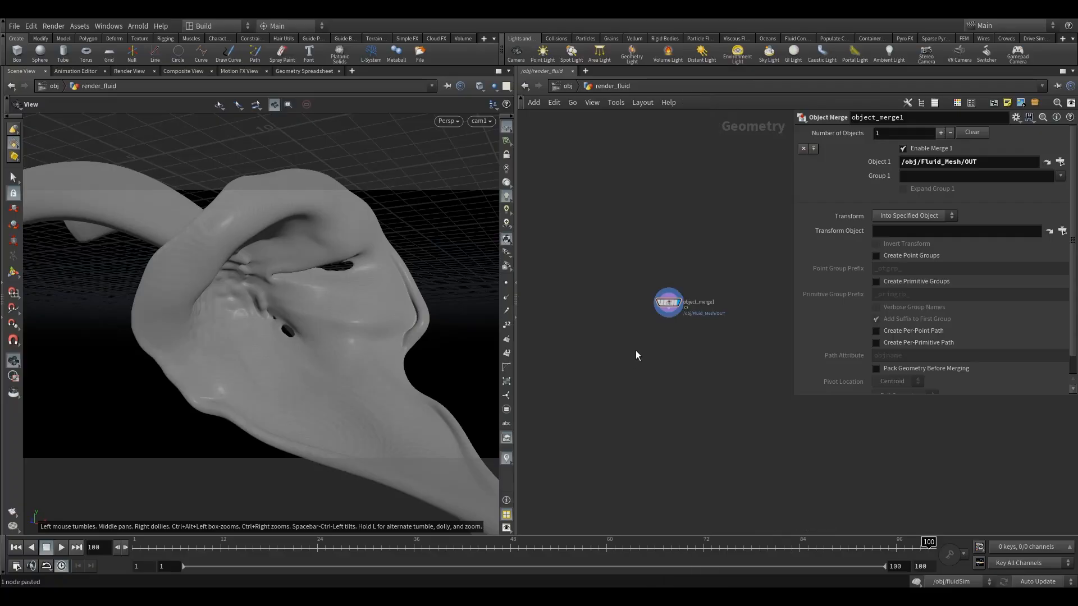
pyautogui.moveTo(657, 343); pyautogui.dragTo(627, 349, button='middle')
pyautogui.moveTo(596, 287); pyautogui.dragTo(687, 358)
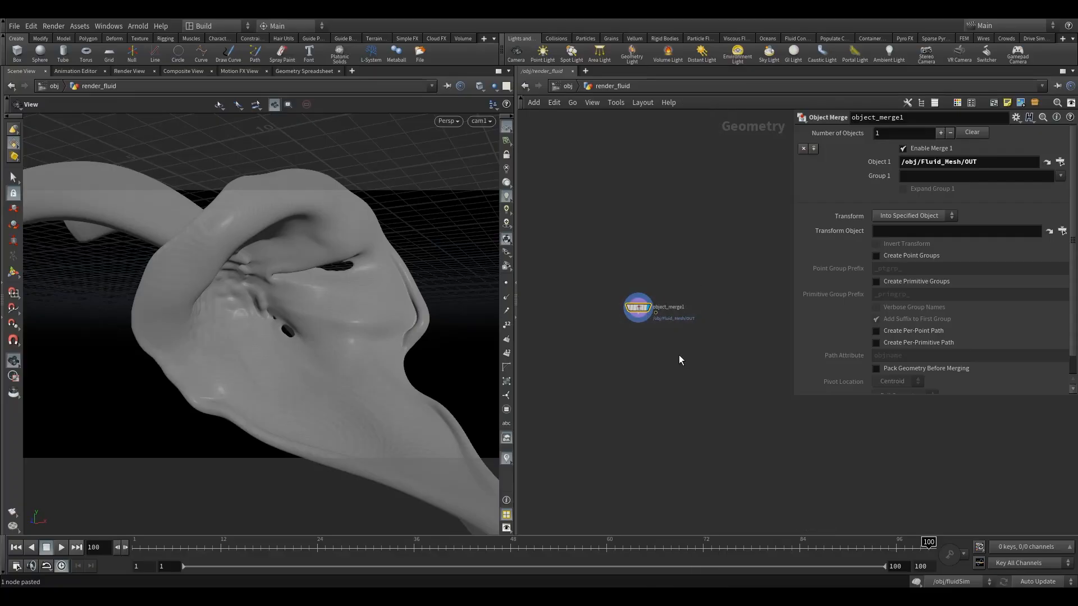
pyautogui.moveTo(637, 307)
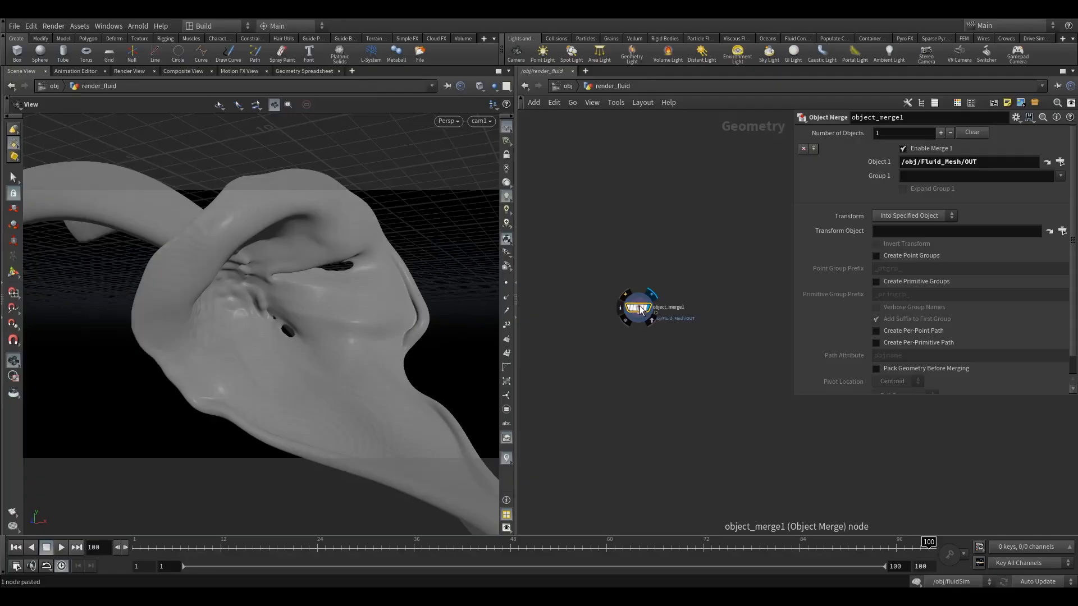
pyautogui.scroll(5, 651, 297)
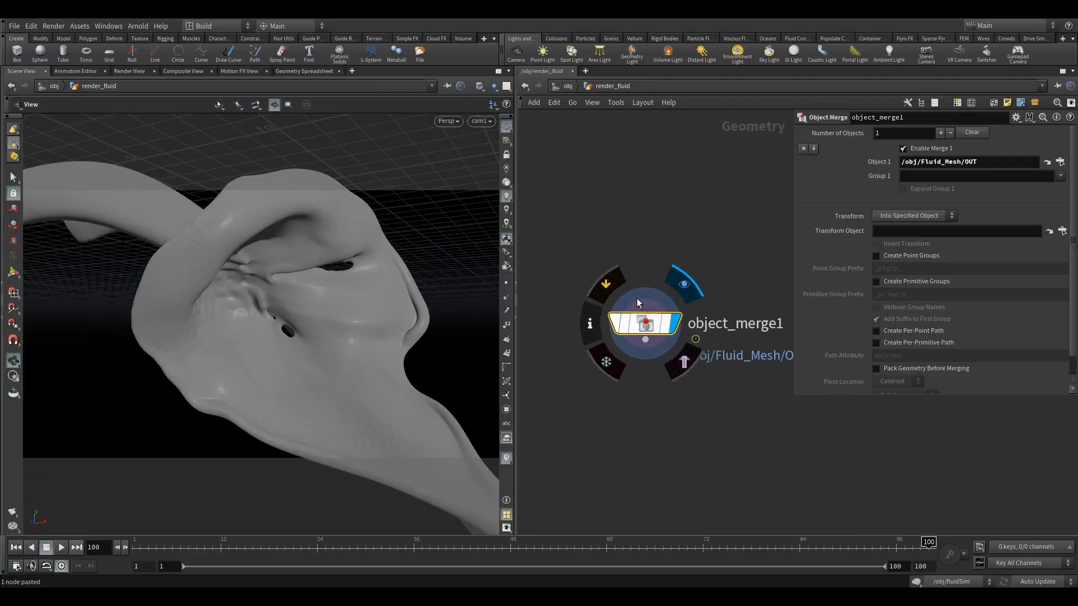
# Switch to the mat network and add an Arnold Material Builder node
pyautogui.click(567, 86)
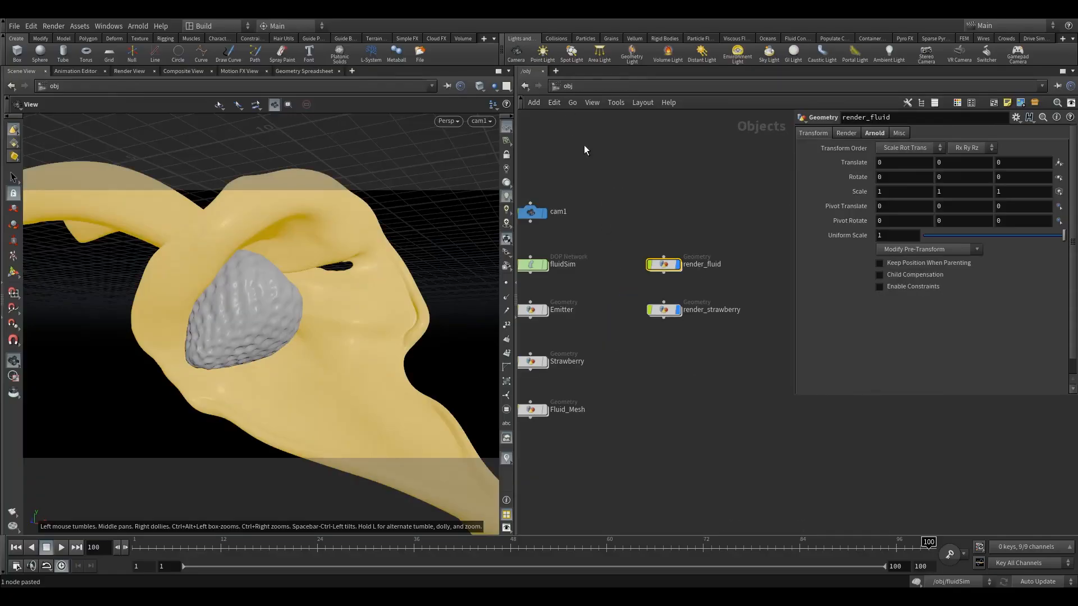
pyautogui.click(581, 84)
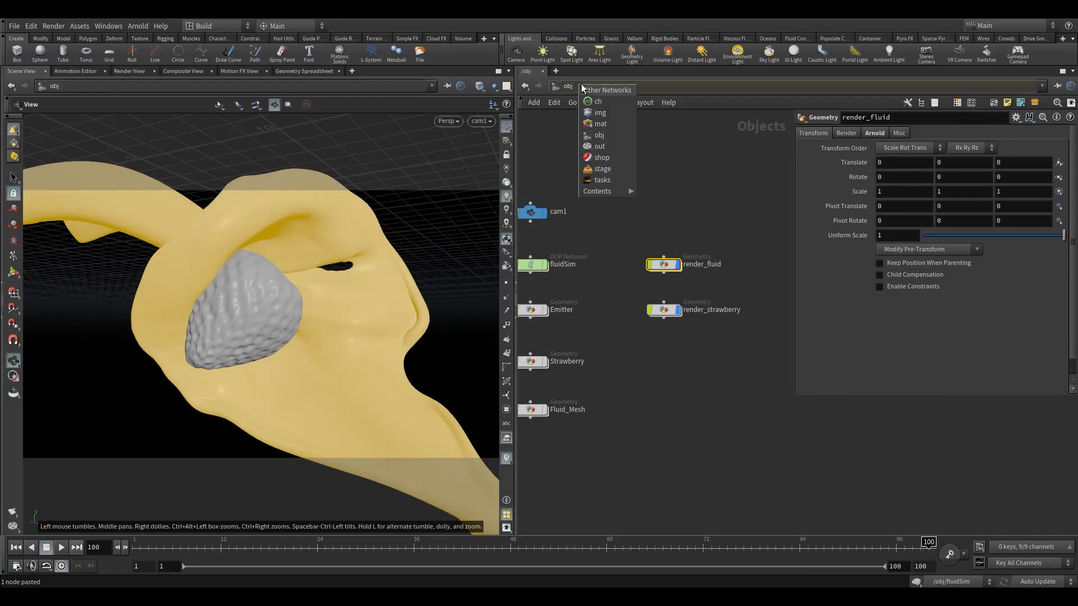
pyautogui.click(607, 124)
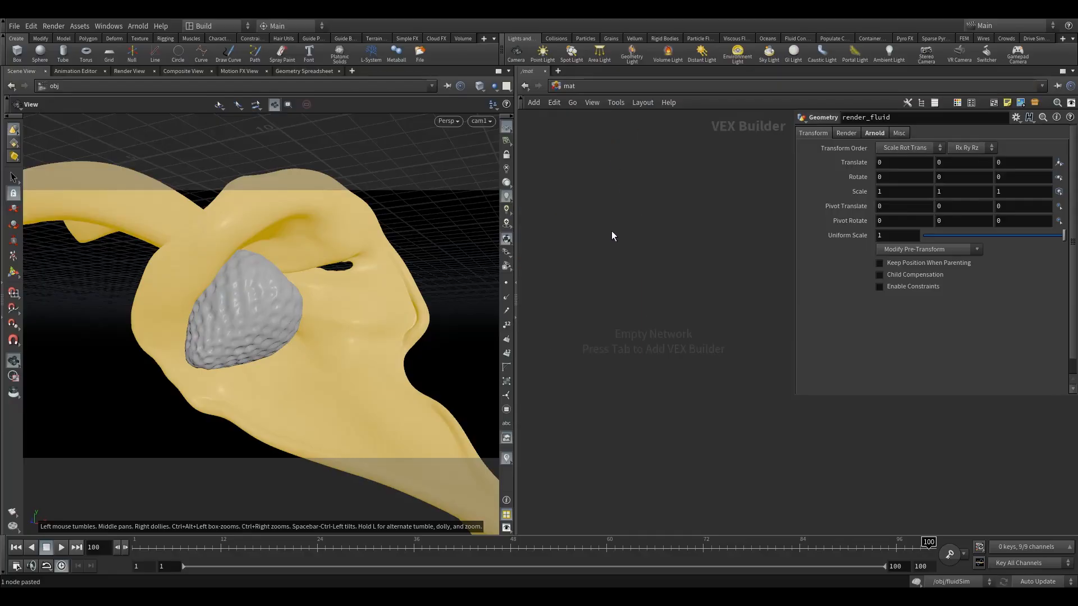
pyautogui.press('Tab')
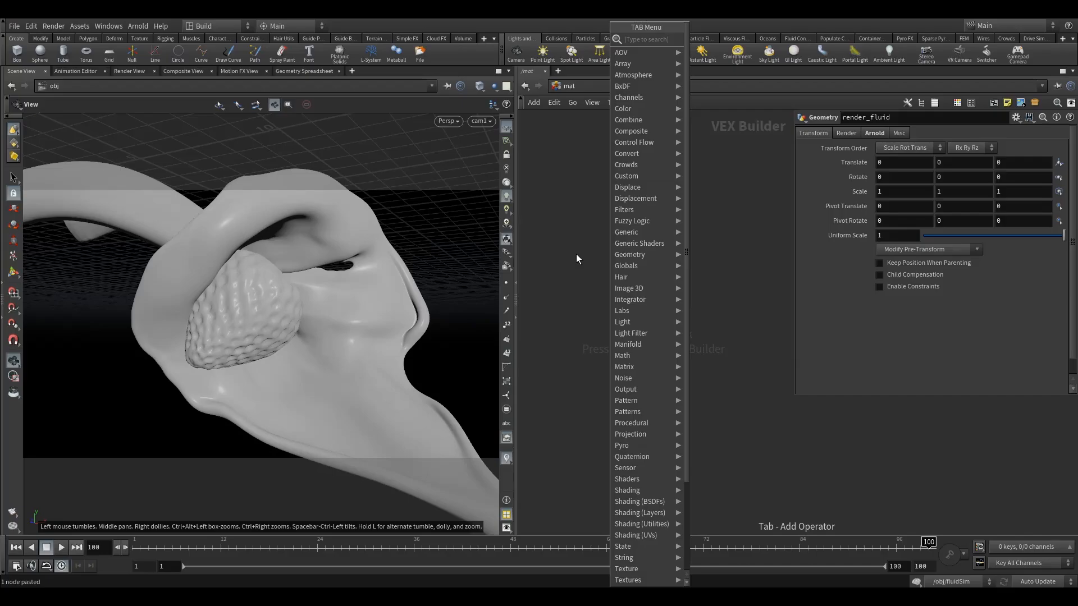
pyautogui.write('ARN')
pyautogui.click(706, 39)
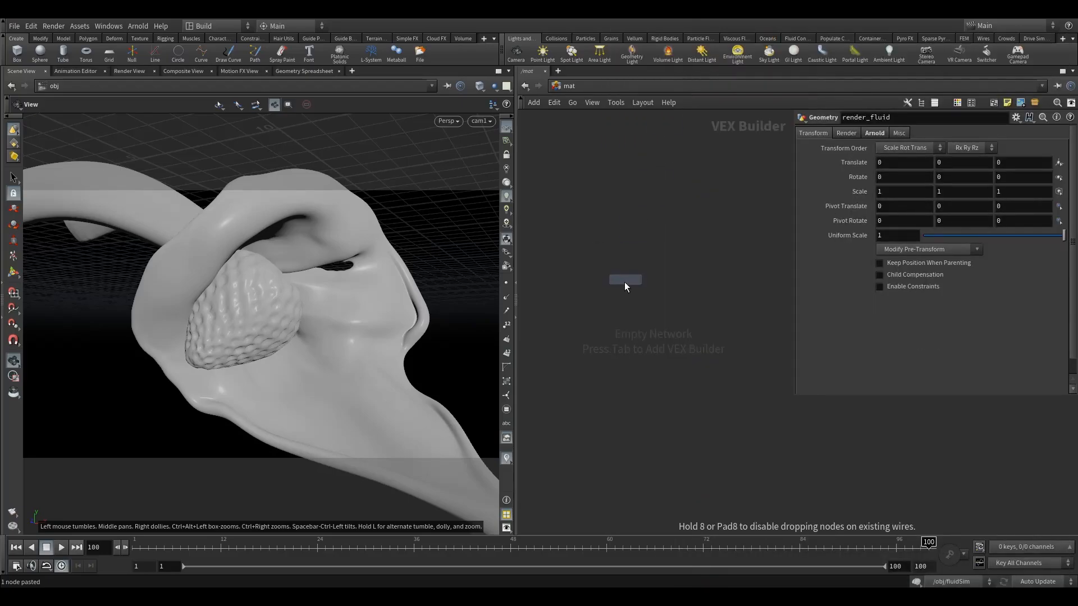
pyautogui.click(593, 305)
# Inside the material builder, add a Standard Surface shader and connect its output to the surface input of OUT_material
pyautogui.doubleClick(594, 305)
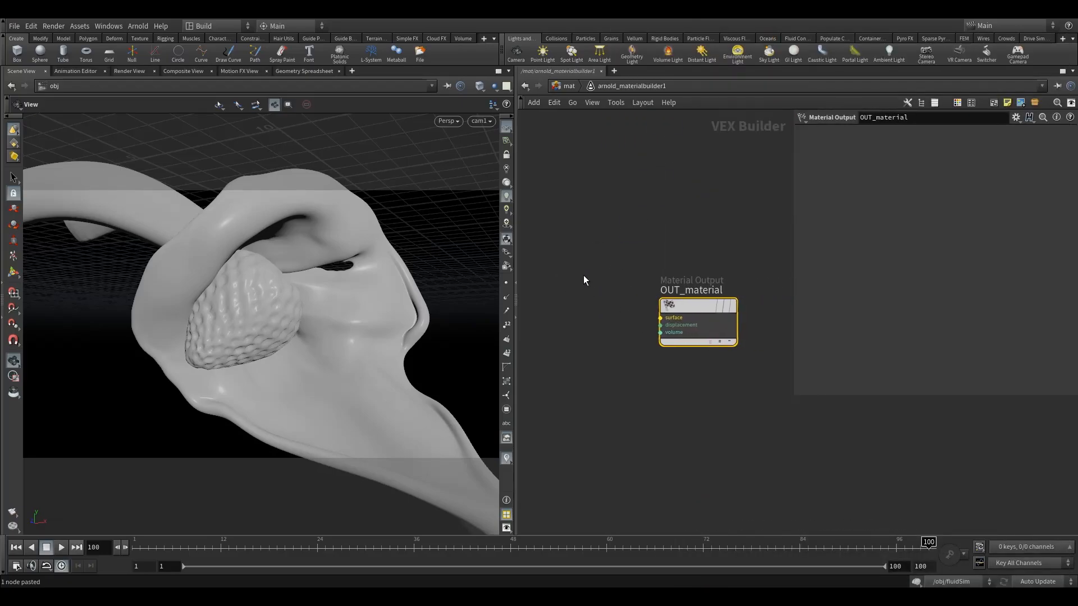
pyautogui.press('Tab')
pyautogui.write('ST')
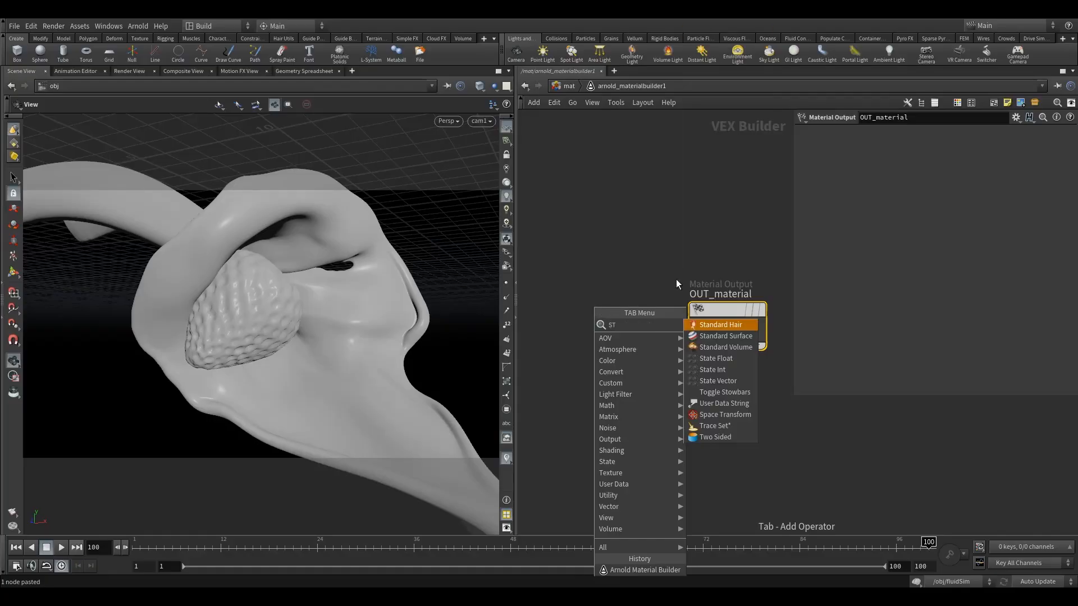
pyautogui.press('Down')
pyautogui.press('Return')
pyautogui.click(614, 321)
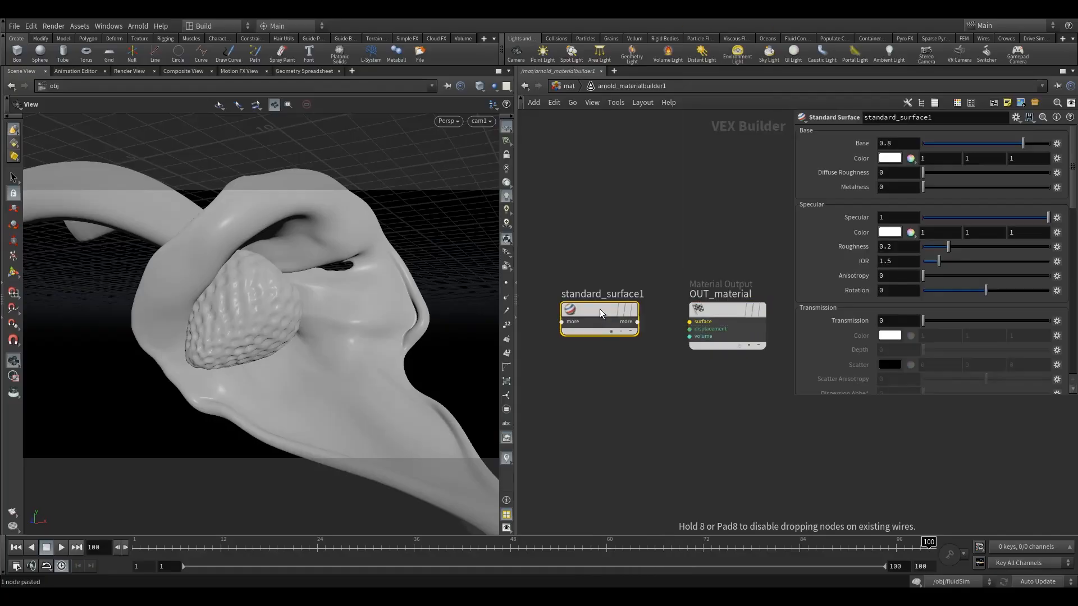
pyautogui.click(619, 333)
pyautogui.moveTo(637, 321); pyautogui.dragTo(690, 322)
# Return to the mat network and paste four more copies of the Arnold material builder
pyautogui.click(568, 86)
pyautogui.moveTo(629, 278); pyautogui.dragTo(638, 211, button='middle')
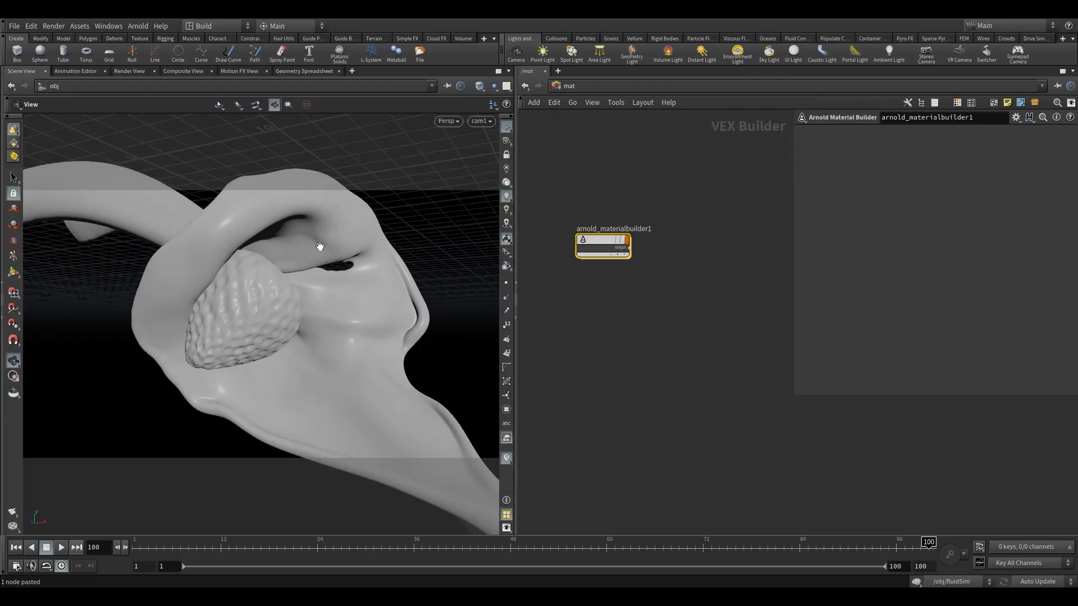
pyautogui.moveTo(626, 324); pyautogui.dragTo(572, 327, button='middle')
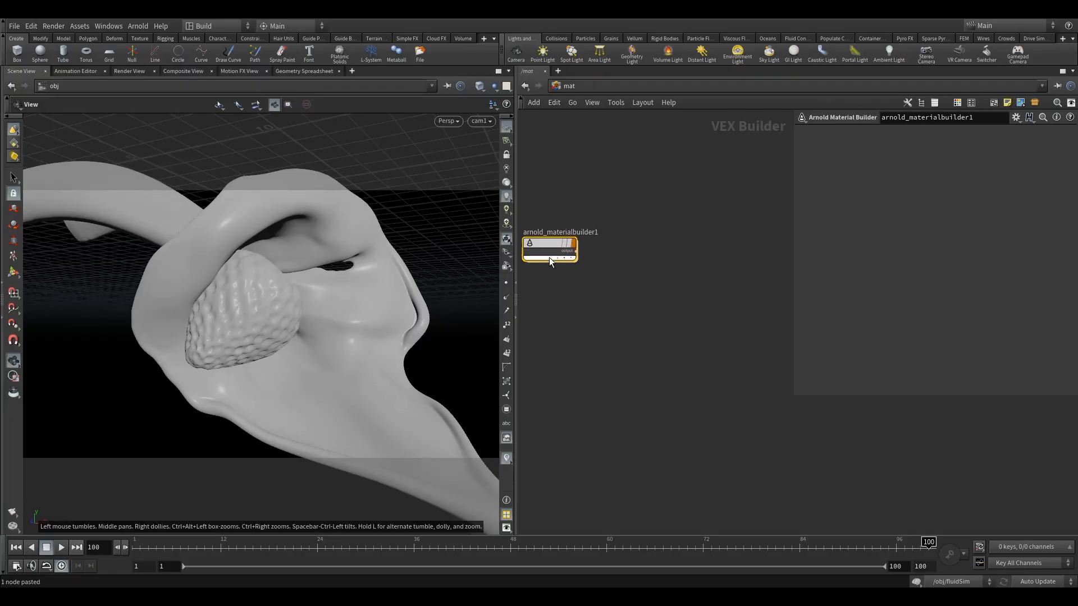
pyautogui.moveTo(550, 244); pyautogui.dragTo(587, 234)
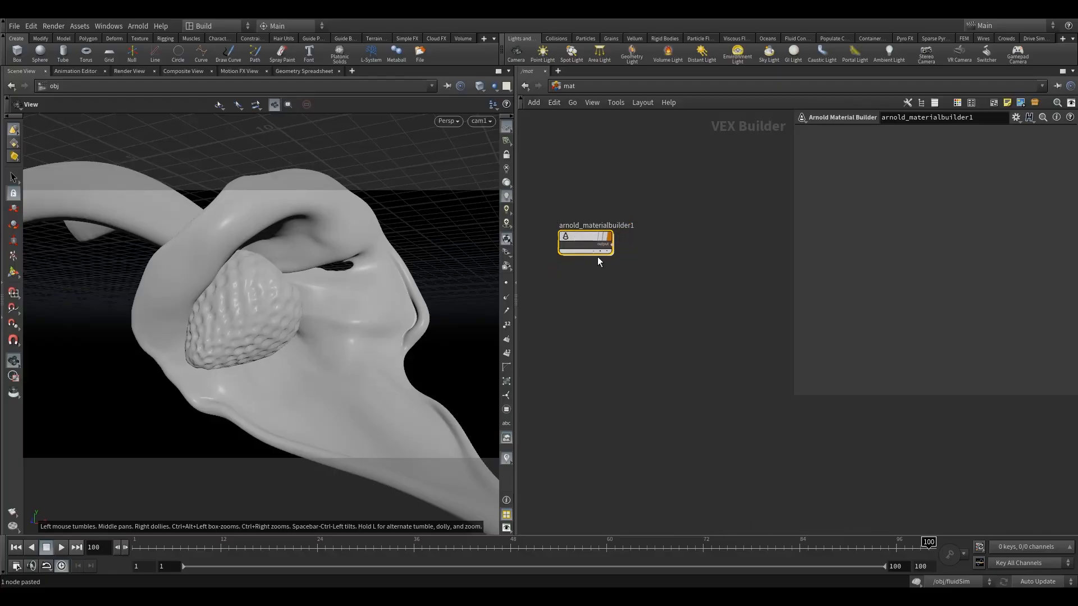
pyautogui.hotkey('ctrl', 'v')
pyautogui.moveTo(593, 287)
pyautogui.mouseDown()
pyautogui.moveTo(563, 289)
pyautogui.moveTo(578, 289)
pyautogui.mouseUp()
pyautogui.hotkey('ctrl', 'v')
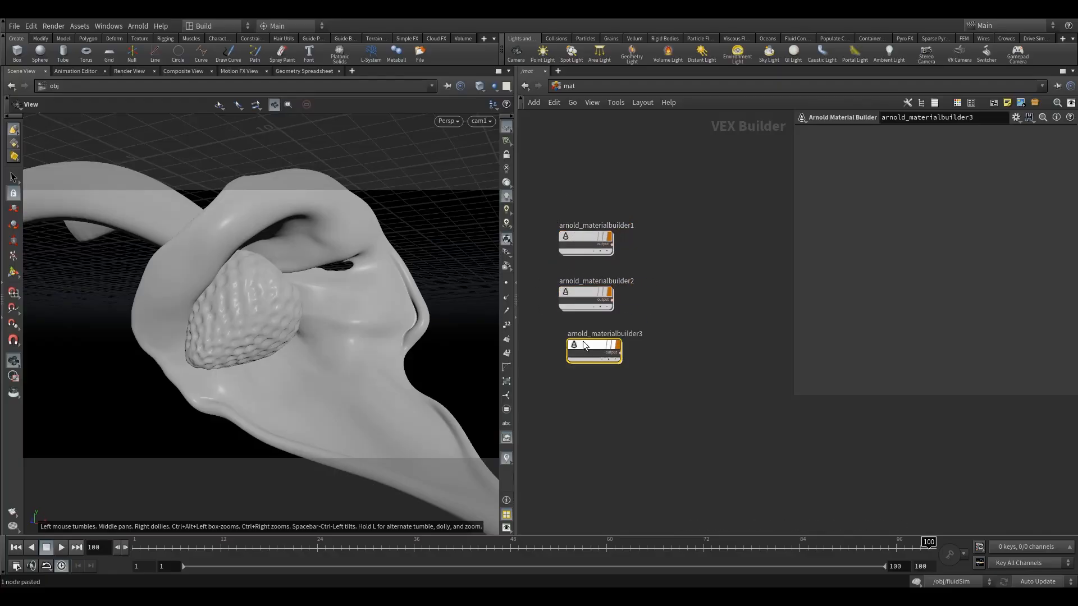
pyautogui.hotkey('ctrl', 'v')
pyautogui.hotkey('ctrl', 'v')
# Arrange the first four material builders in a column and set the fifth apart beside the first one
pyautogui.moveTo(567, 439); pyautogui.dragTo(730, 235)
pyautogui.moveTo(579, 291); pyautogui.dragTo(579, 282)
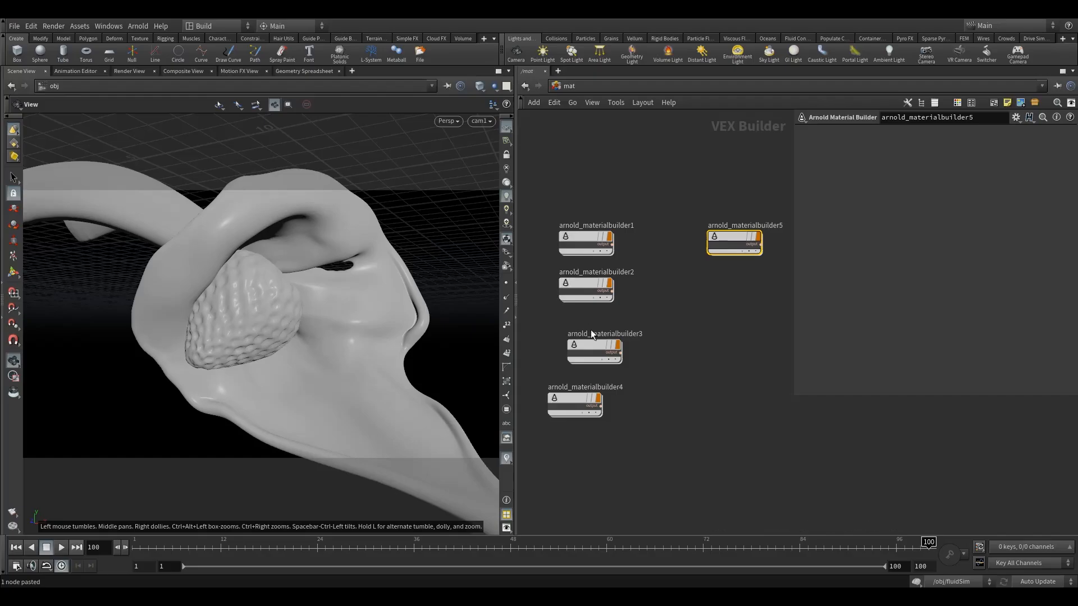
pyautogui.moveTo(593, 343); pyautogui.dragTo(583, 328)
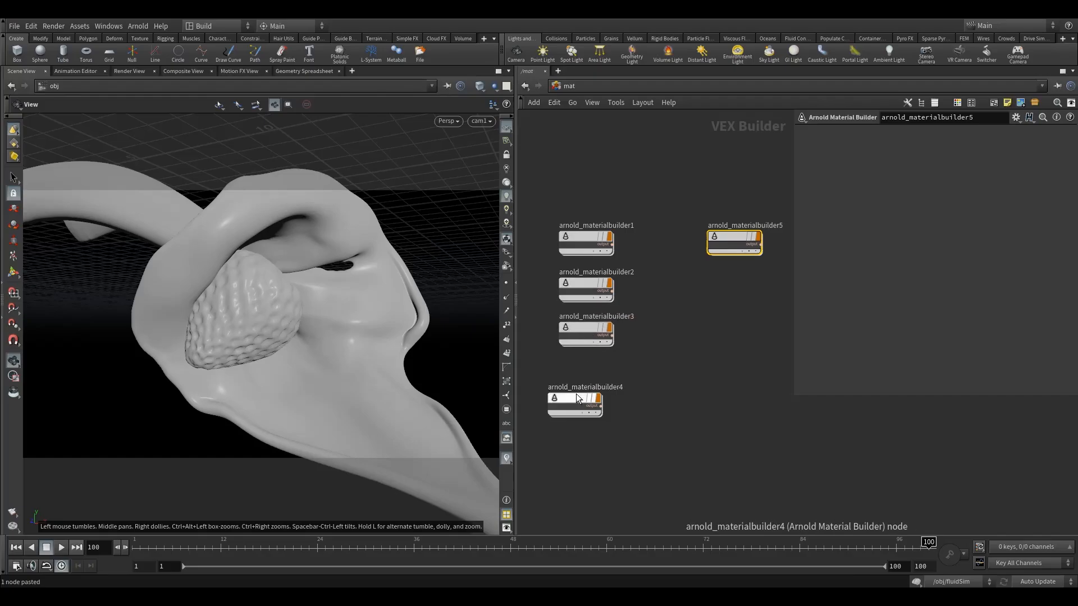
pyautogui.moveTo(582, 401); pyautogui.dragTo(593, 382)
# Rename the first material builder in the column as body, in lowercase
pyautogui.doubleClick(591, 227)
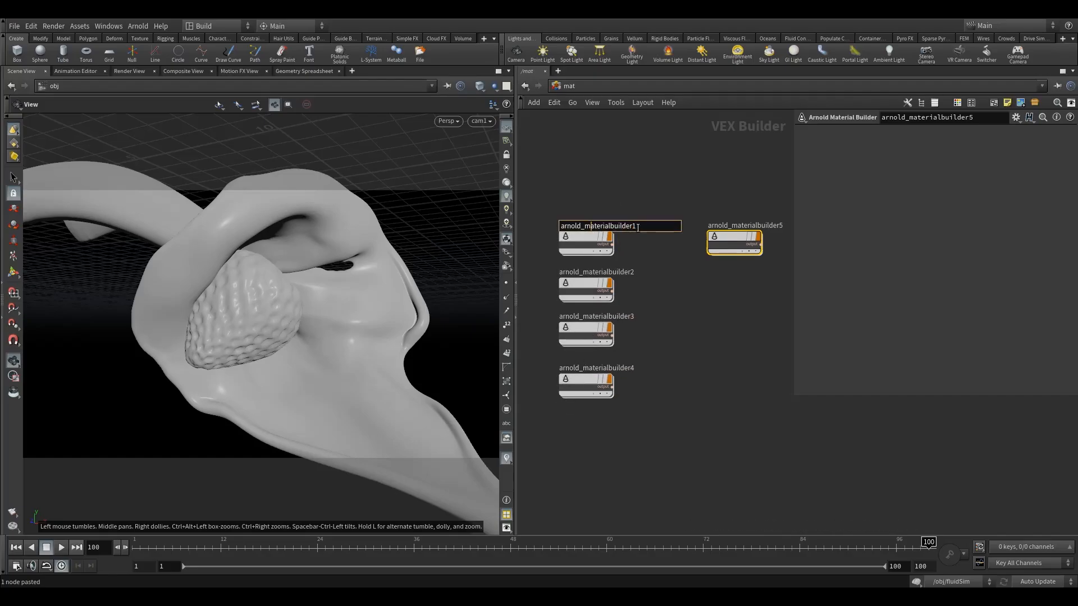
pyautogui.write('BODY')
pyautogui.press('Tab')
pyautogui.click(575, 225)
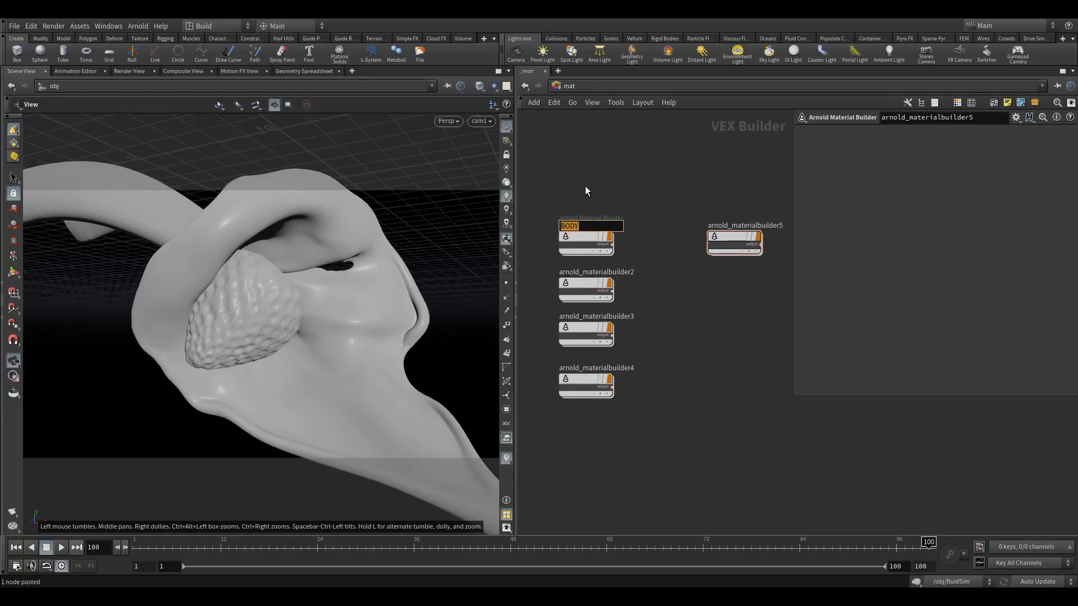
pyautogui.write('body')
# Rename the second material builder as top and the third as hairs
pyautogui.click(589, 273)
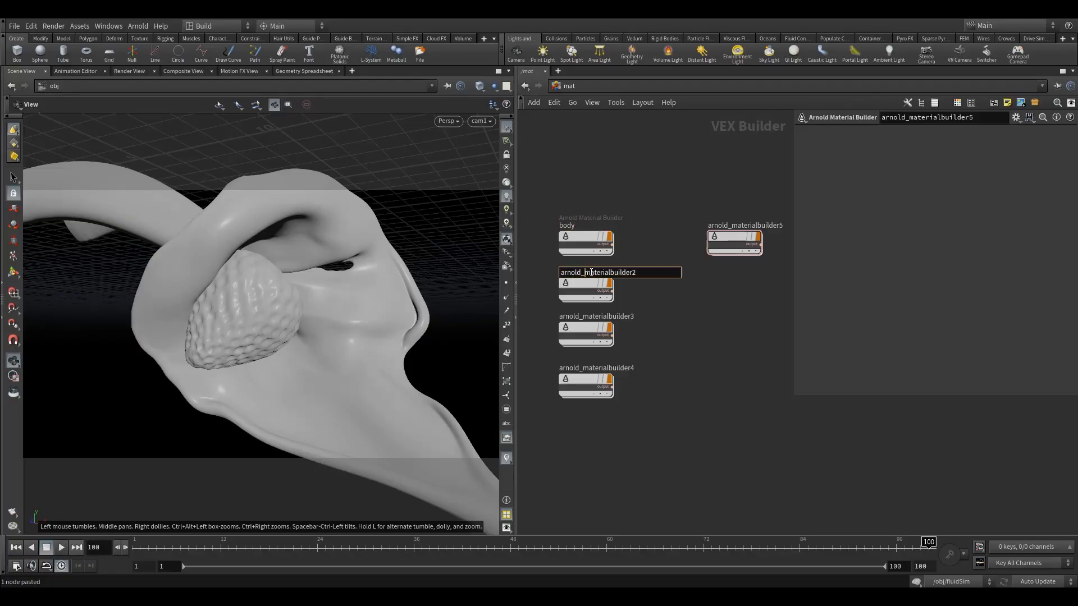
pyautogui.write('top')
pyautogui.click(599, 317)
pyautogui.write('h')
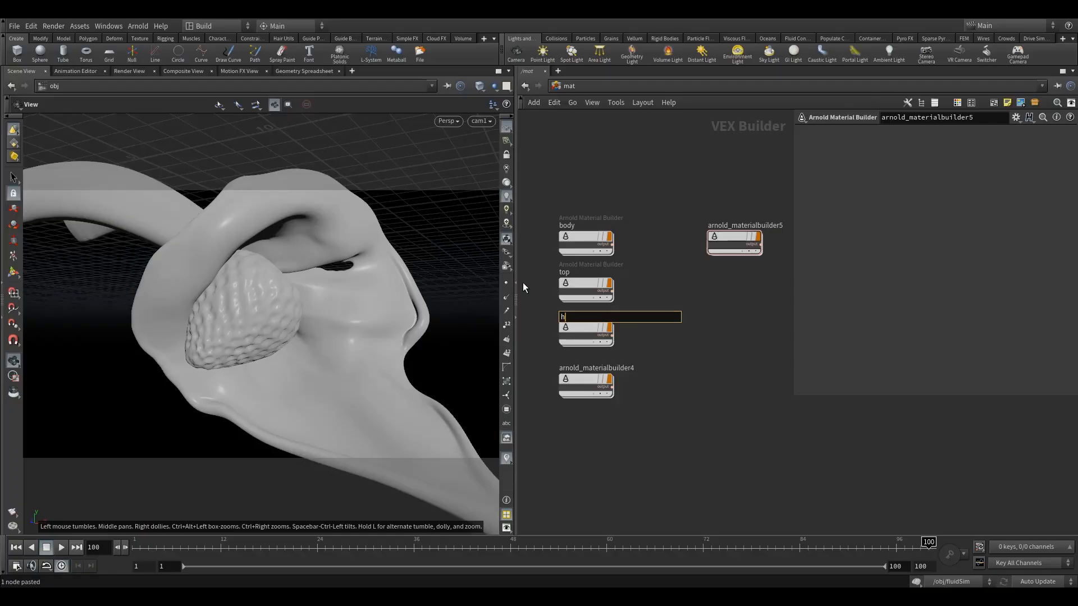
pyautogui.write('airs')
# Rename the fourth material builder in the column as seeds
pyautogui.click(634, 368)
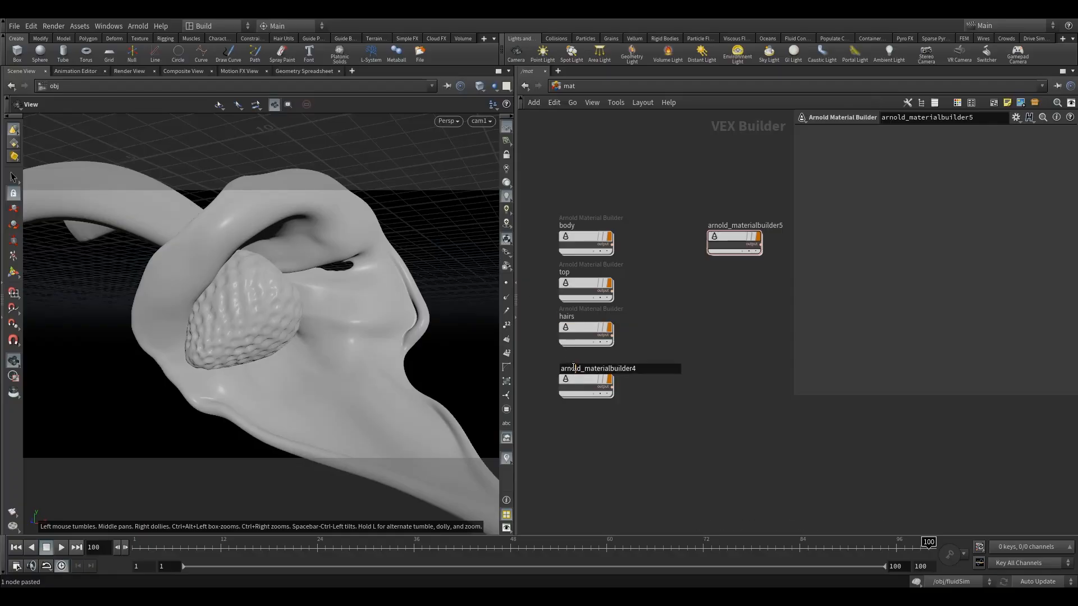
pyautogui.moveTo(634, 369); pyautogui.dragTo(541, 363)
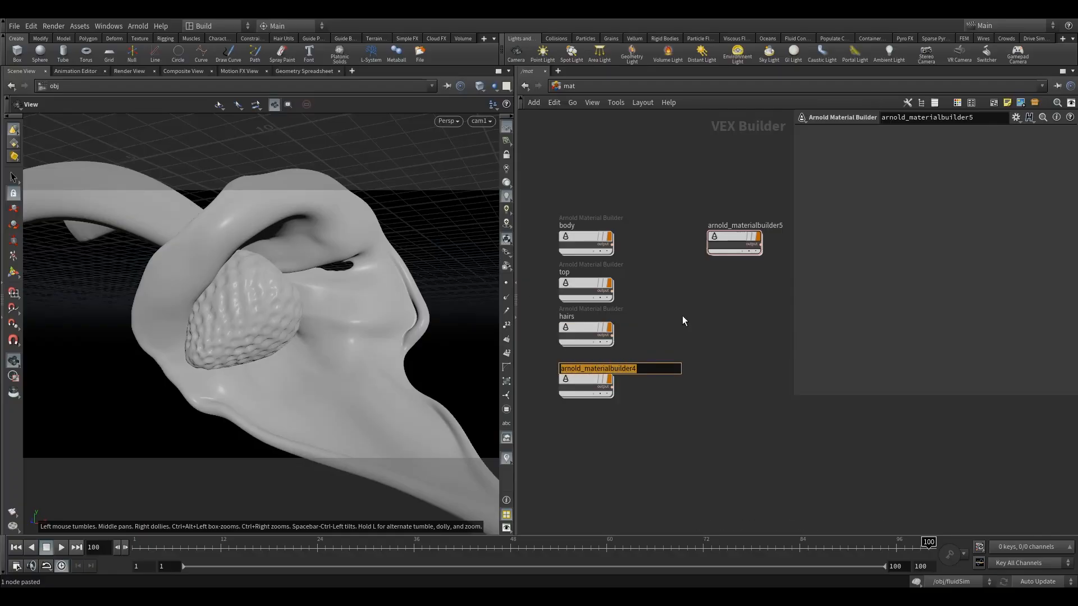
pyautogui.write('sedds')
pyautogui.press('Return')
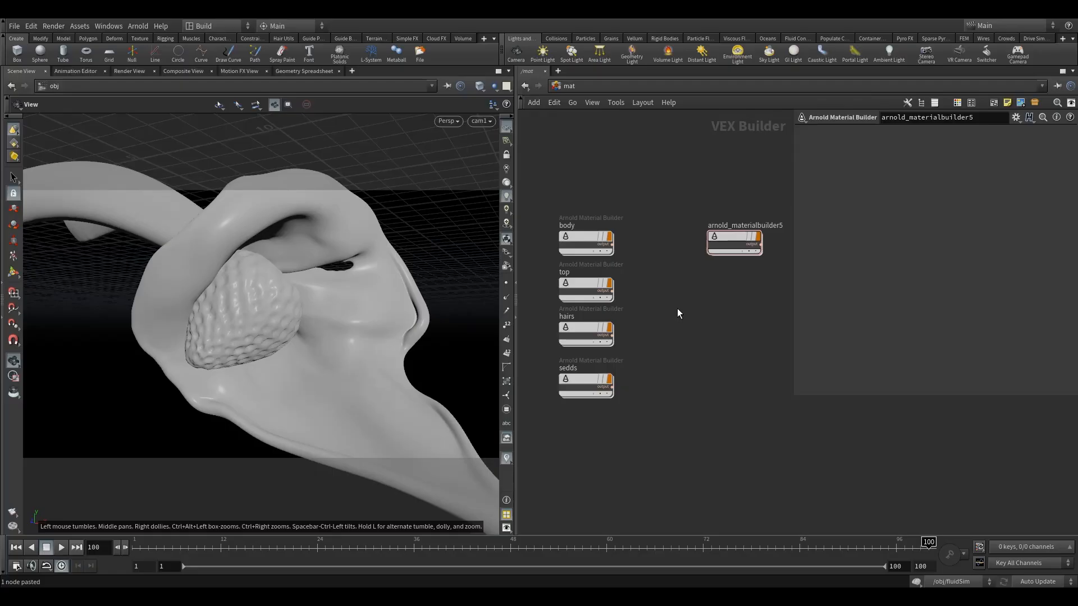
pyautogui.click(568, 368)
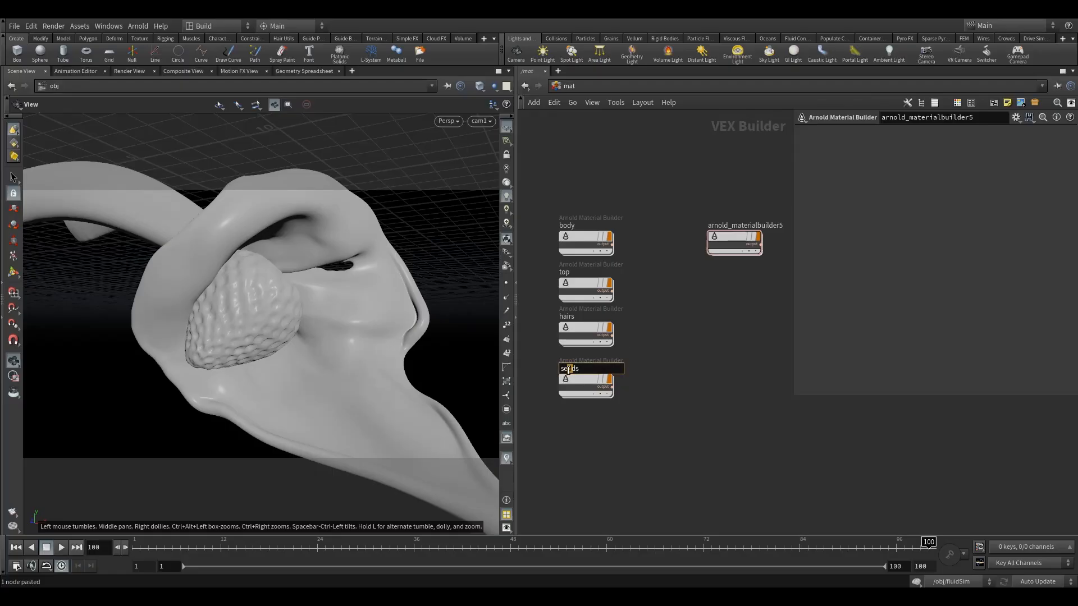
pyautogui.press('Delete')
pyautogui.write('e')
pyautogui.press('Return')
# Rename the separate fifth material builder as fluid and move it closer to the column
pyautogui.click(733, 226)
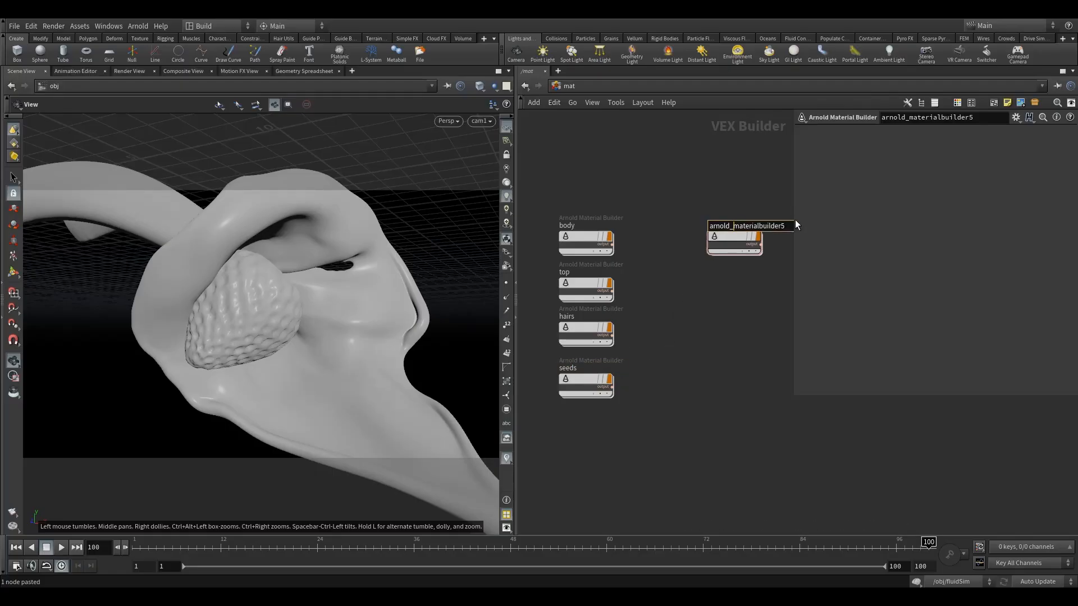
pyautogui.moveTo(795, 224); pyautogui.dragTo(614, 213)
pyautogui.write('fluid')
pyautogui.press('Return')
pyautogui.moveTo(725, 232); pyautogui.dragTo(693, 234)
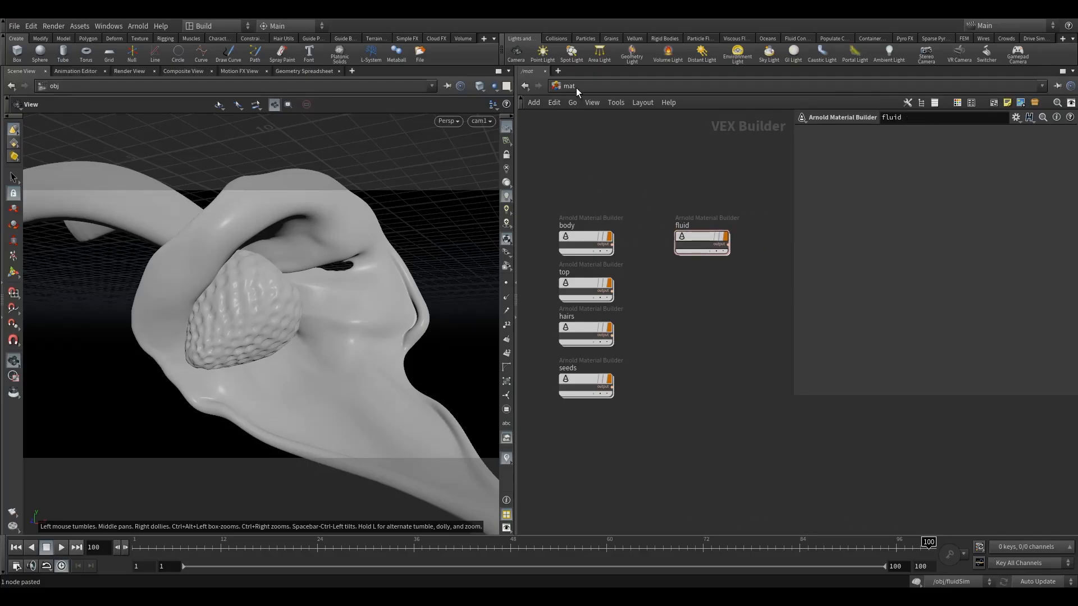
# Inside the body material, choose a new base color swatch for the Standard Surface shader and return to mat
pyautogui.scroll(-4, 600, 194)
pyautogui.scroll(5, 593, 204)
pyautogui.moveTo(594, 191); pyautogui.dragTo(604, 178, button='middle')
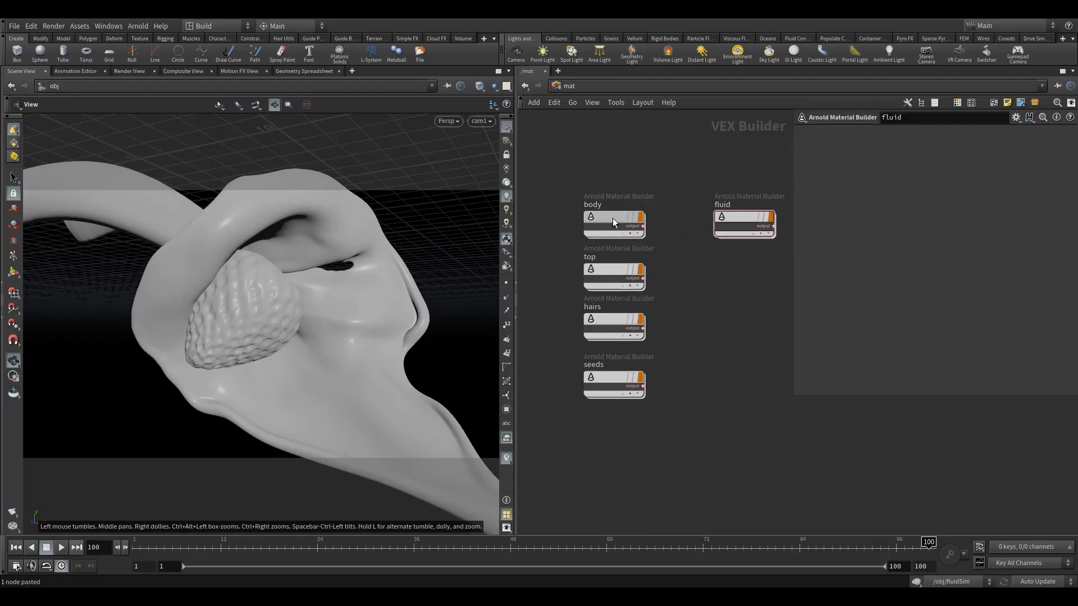
pyautogui.doubleClick(612, 220)
pyautogui.click(889, 158)
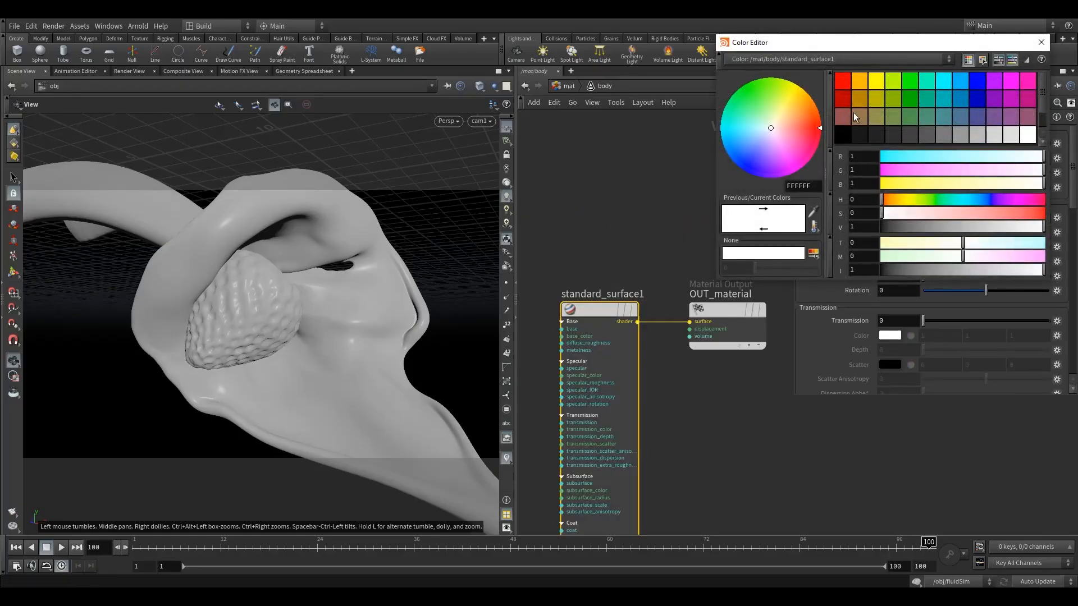
pyautogui.click(887, 96)
pyautogui.click(566, 86)
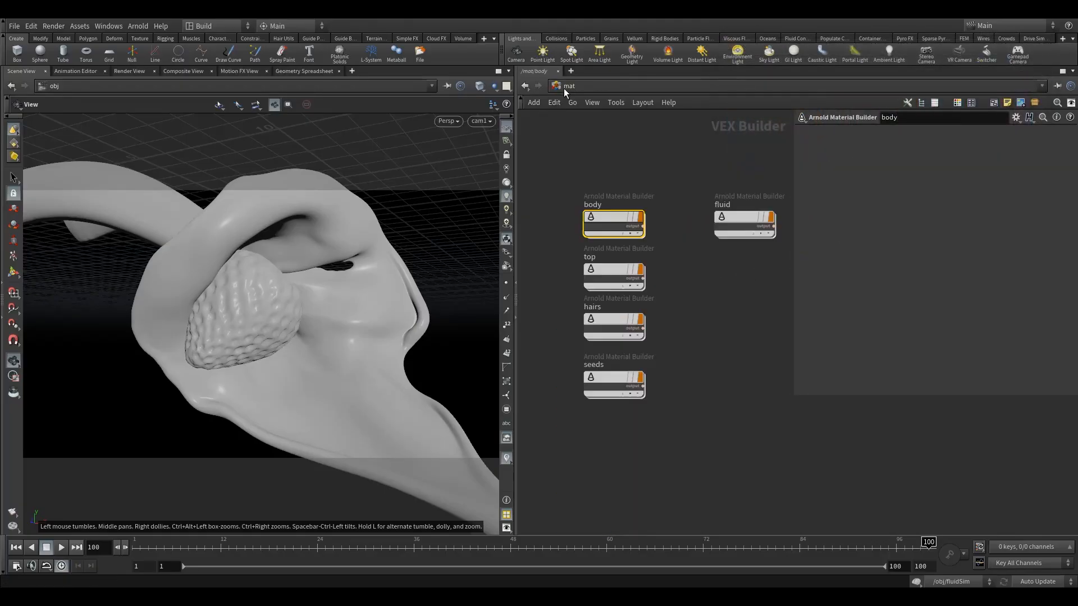
# Set the base color of the top material's Standard Surface shader to pure green (00FF00) and return to mat
pyautogui.doubleClick(605, 274)
pyautogui.click(742, 163)
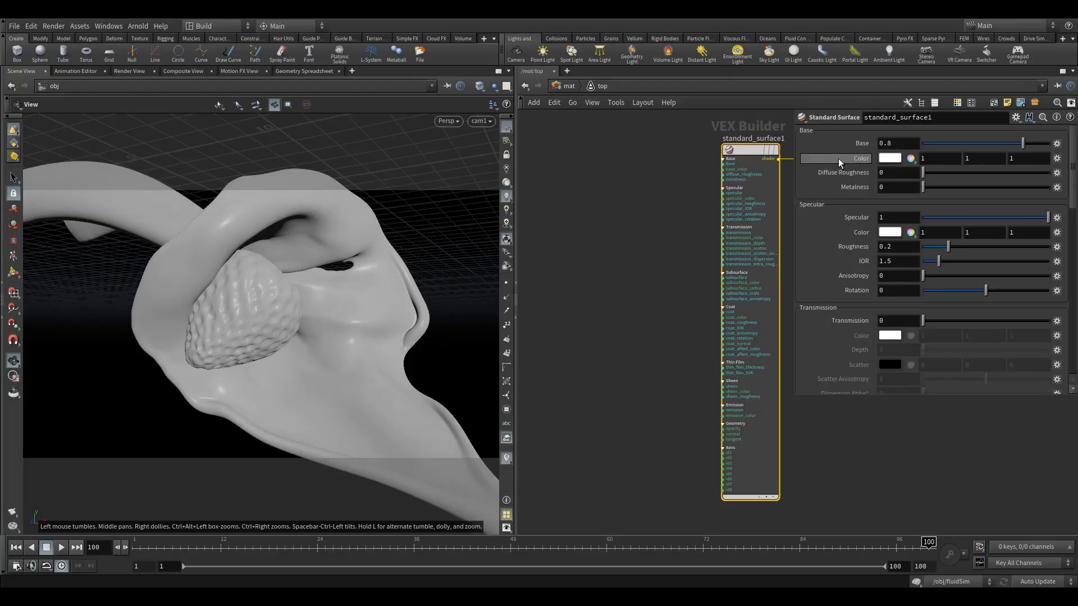
pyautogui.click(883, 159)
pyautogui.click(907, 84)
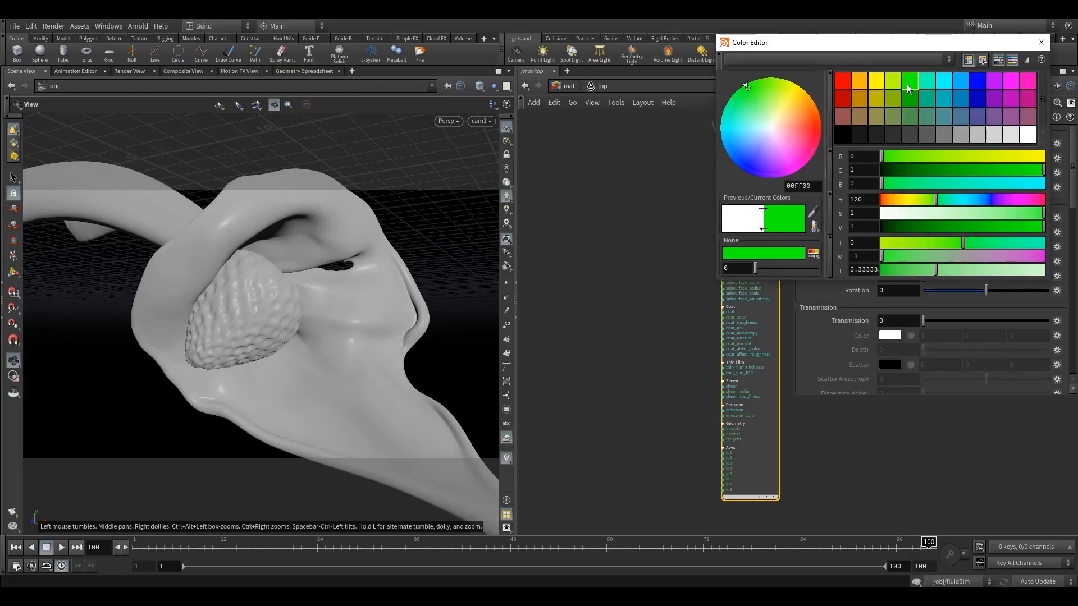
pyautogui.click(1037, 45)
pyautogui.click(565, 87)
# Set the base color of the hairs material's Standard Surface shader to a muted brown and return to mat
pyautogui.doubleClick(611, 317)
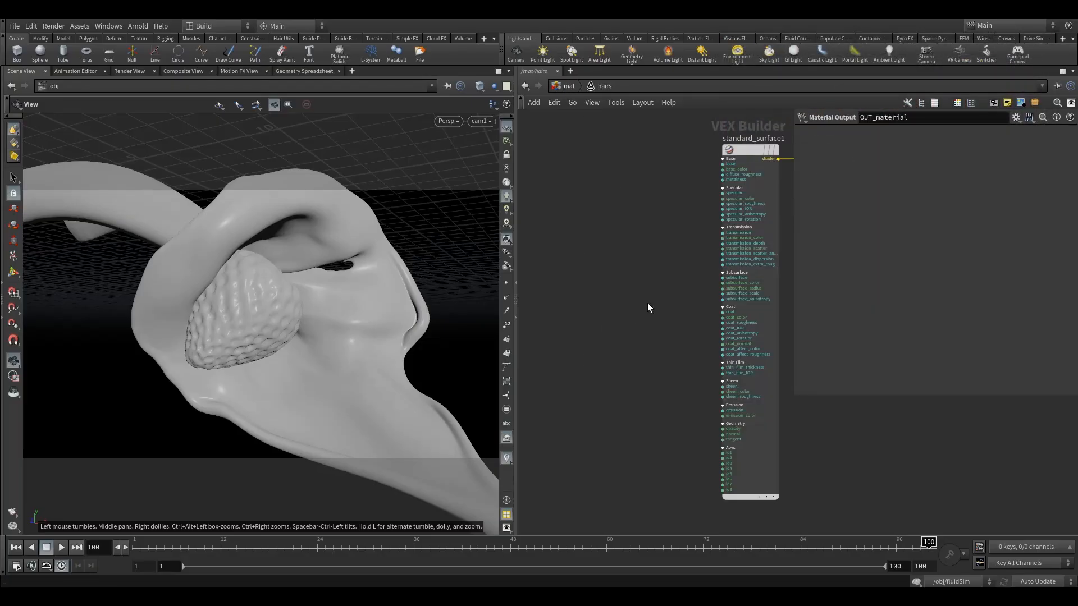
pyautogui.click(759, 148)
pyautogui.click(885, 160)
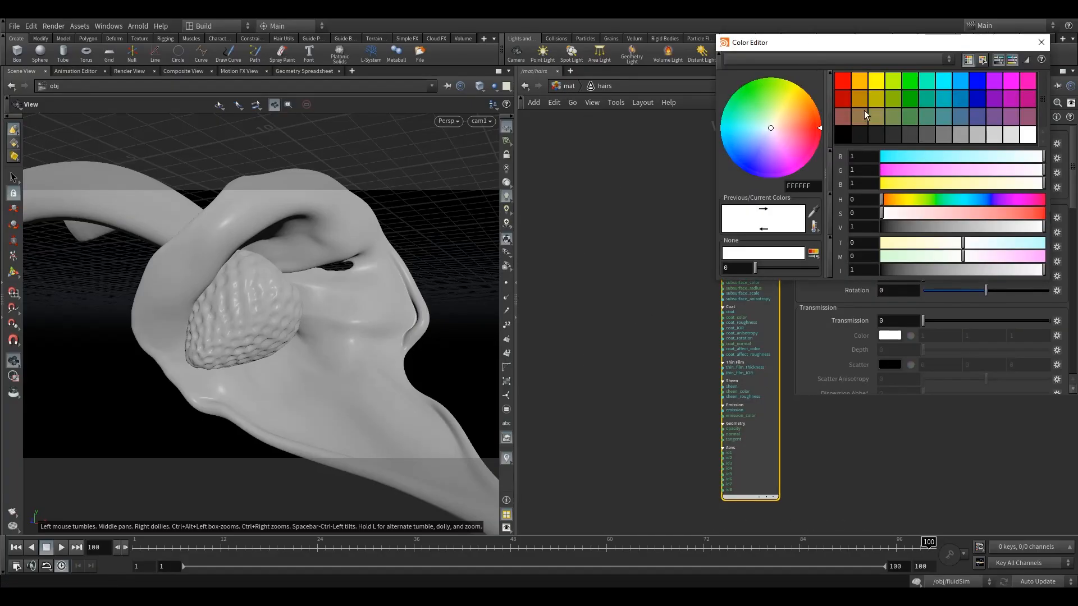
pyautogui.click(865, 114)
pyautogui.click(1036, 45)
pyautogui.press('u')
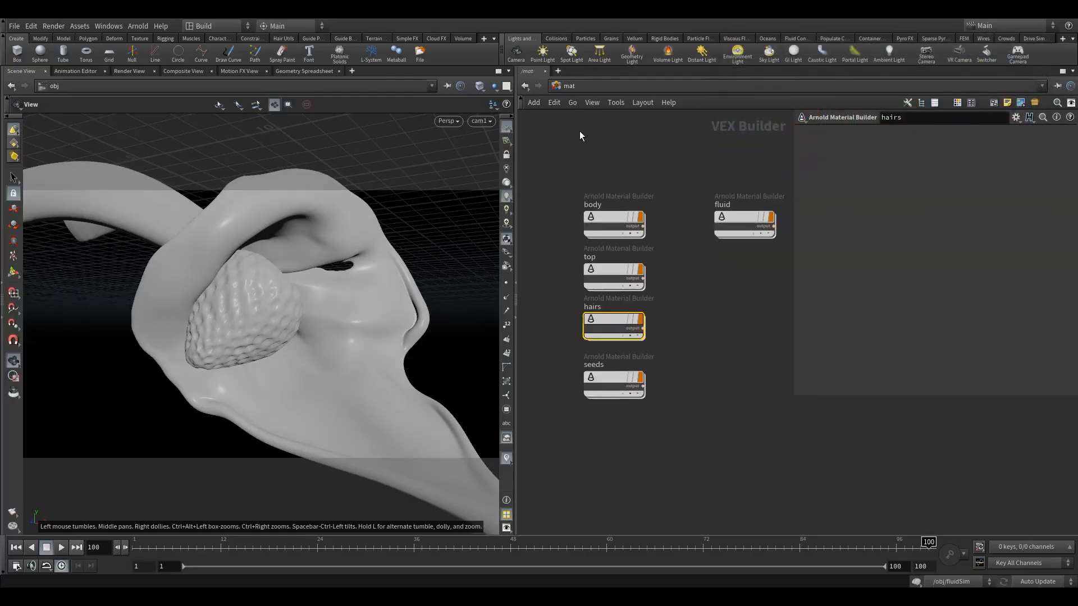
# Set the base color of the seeds material's Standard Surface shader to yellow (1, 1, 0) and return to mat
pyautogui.doubleClick(601, 373)
pyautogui.click(749, 169)
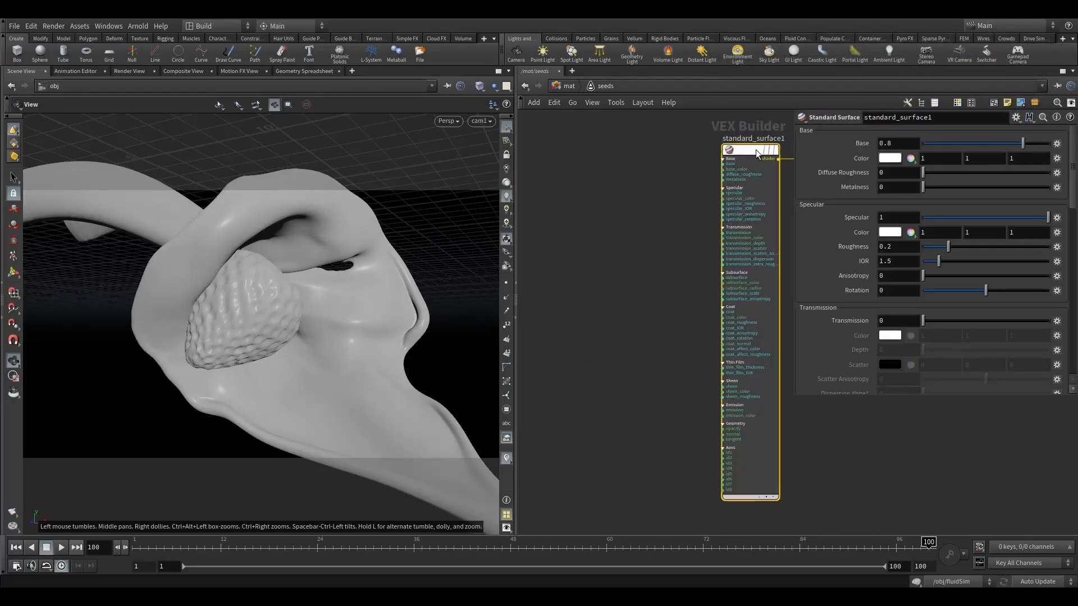
pyautogui.click(880, 161)
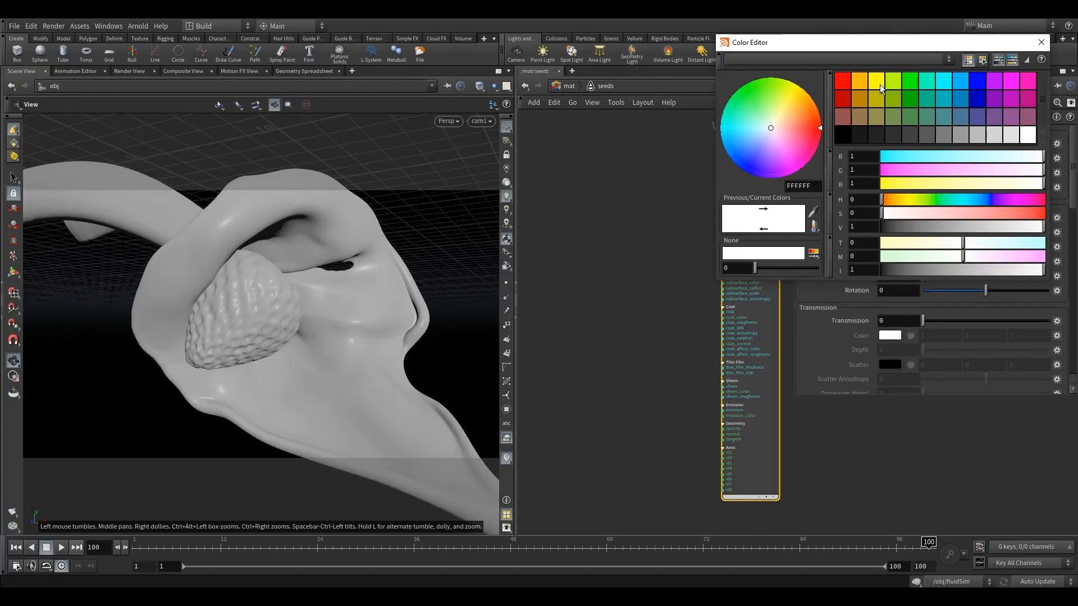
pyautogui.click(878, 82)
pyautogui.click(1041, 42)
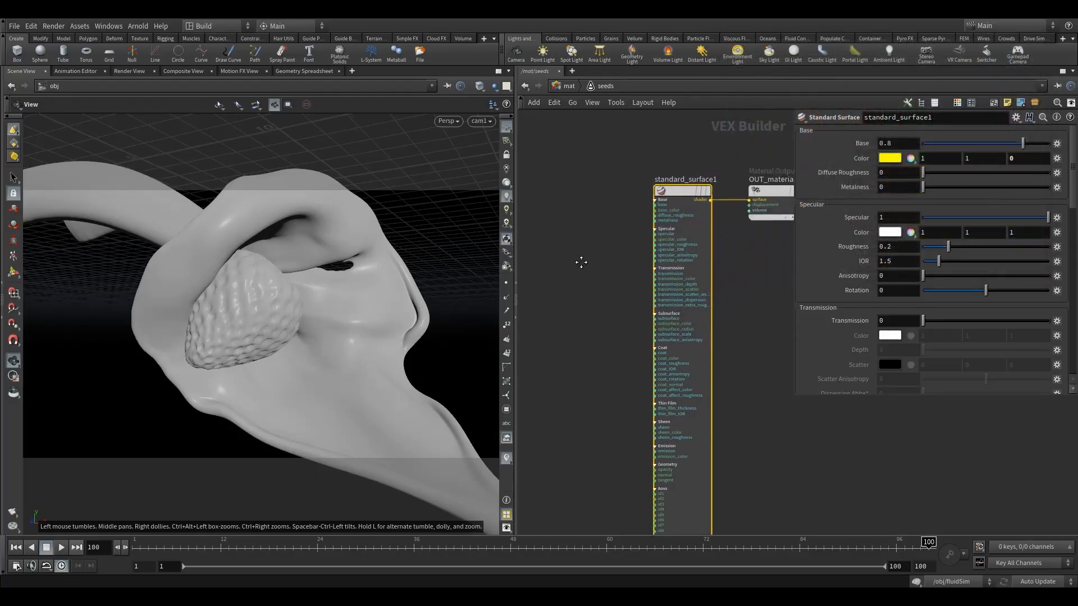
pyautogui.click(564, 87)
# Set the base color of the fluid material's Standard Surface shader to light gray (0.6667) and return to mat
pyautogui.doubleClick(735, 219)
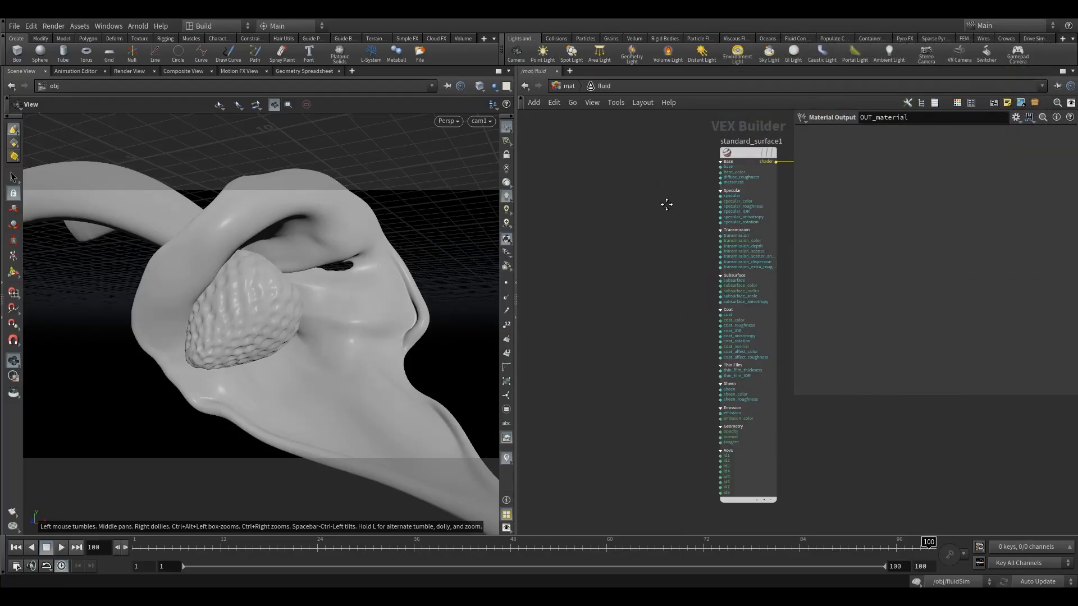
pyautogui.click(662, 237)
pyautogui.click(889, 159)
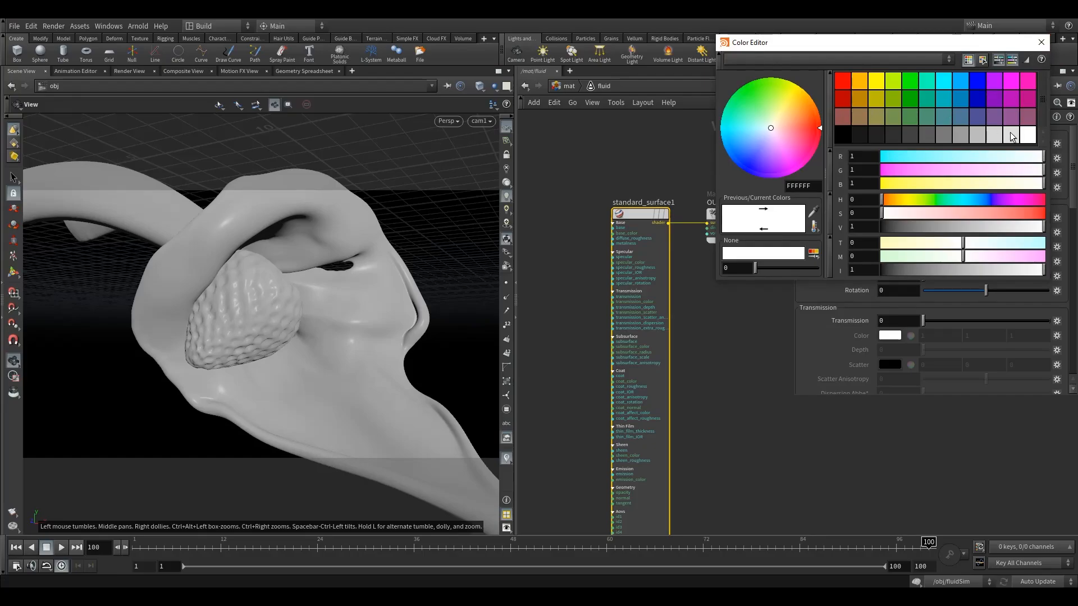
pyautogui.click(994, 139)
pyautogui.click(1041, 42)
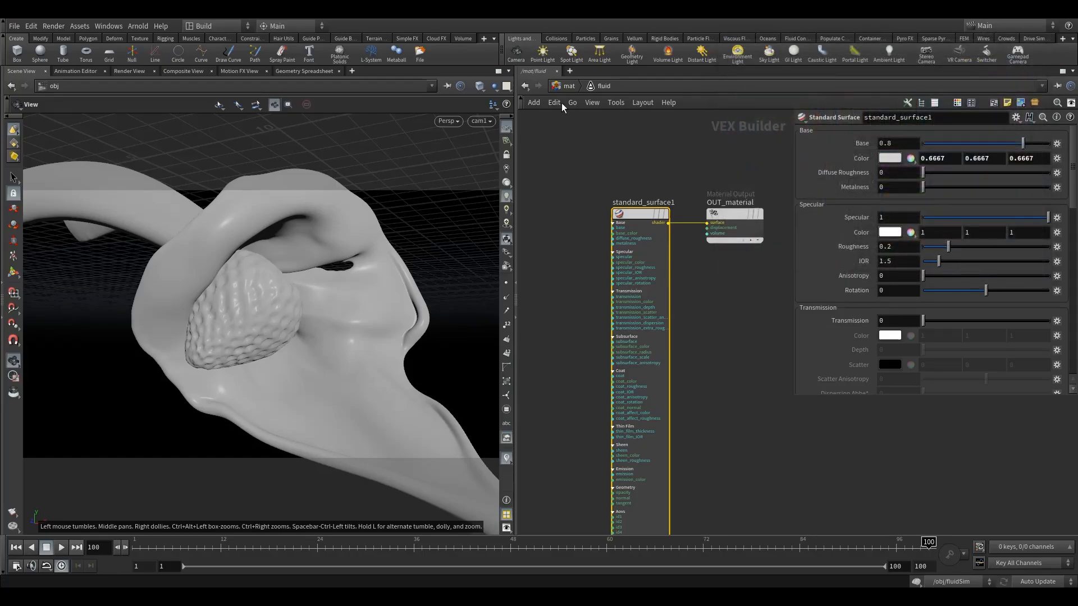
pyautogui.click(568, 86)
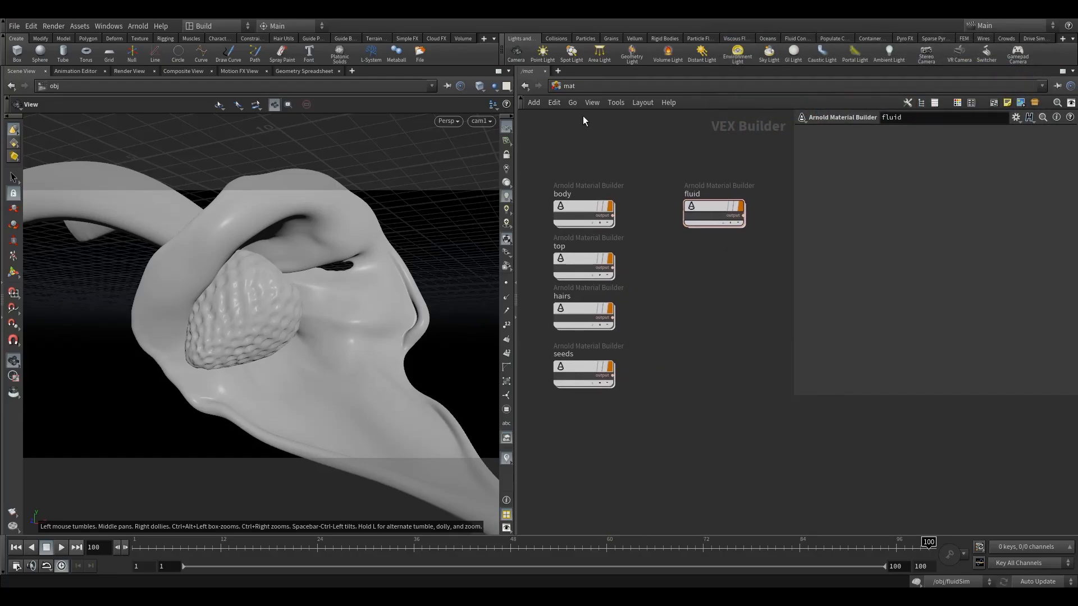
# Return to the obj network and assign the fluid material from mat to the render_fluid geometry
pyautogui.click(568, 86)
pyautogui.click(606, 139)
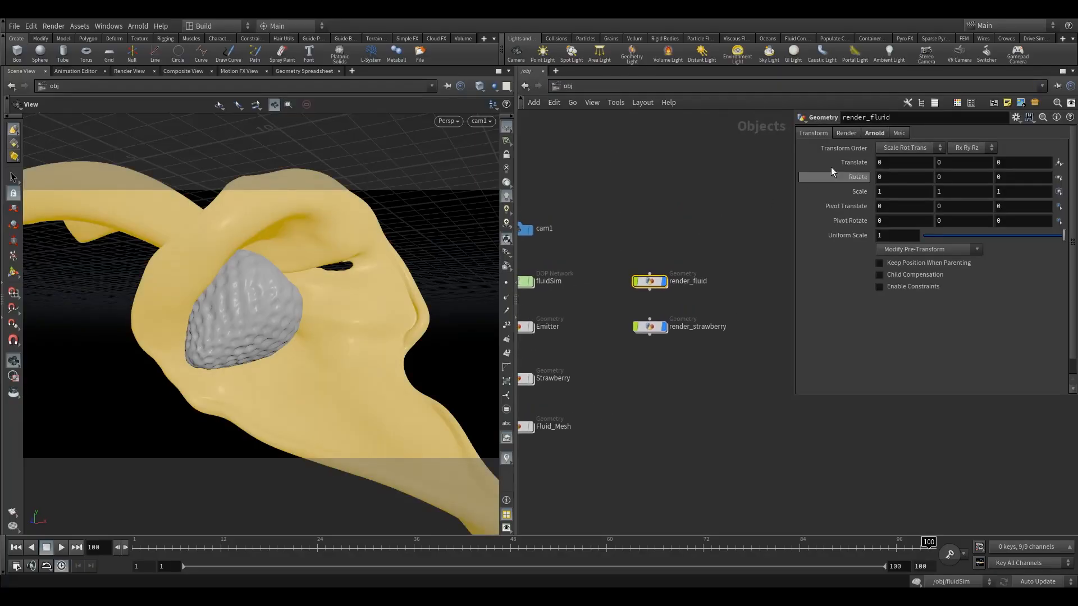
pyautogui.click(846, 133)
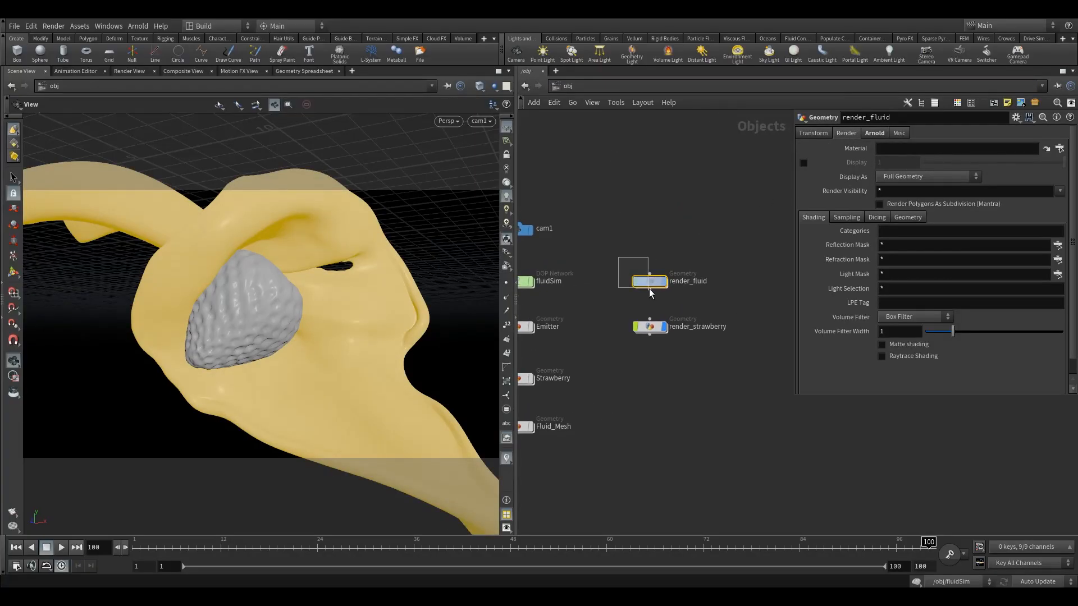
pyautogui.moveTo(647, 293); pyautogui.dragTo(648, 292)
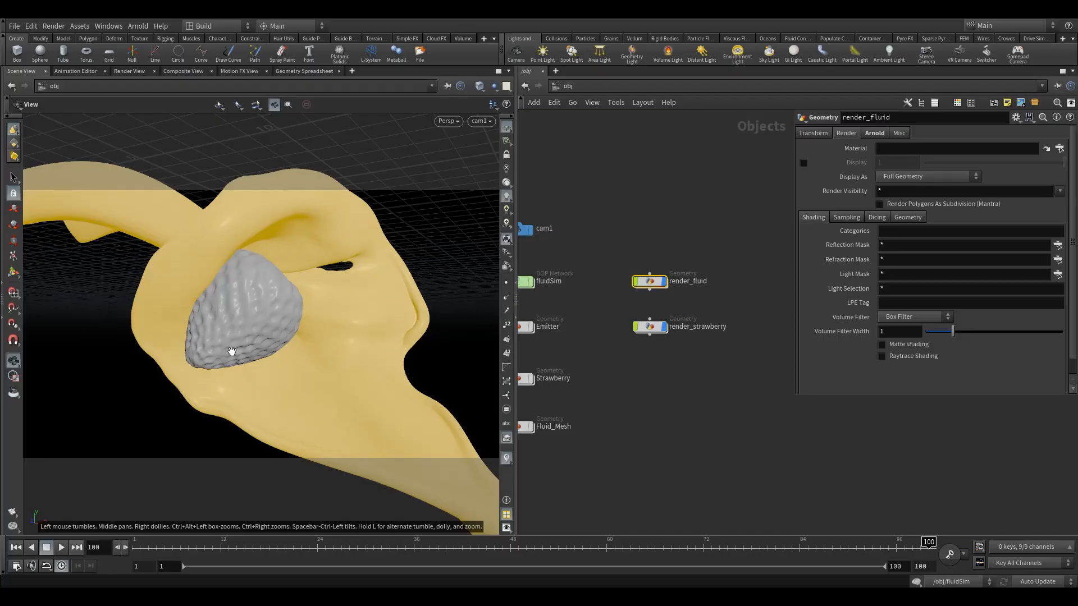
pyautogui.click(1059, 148)
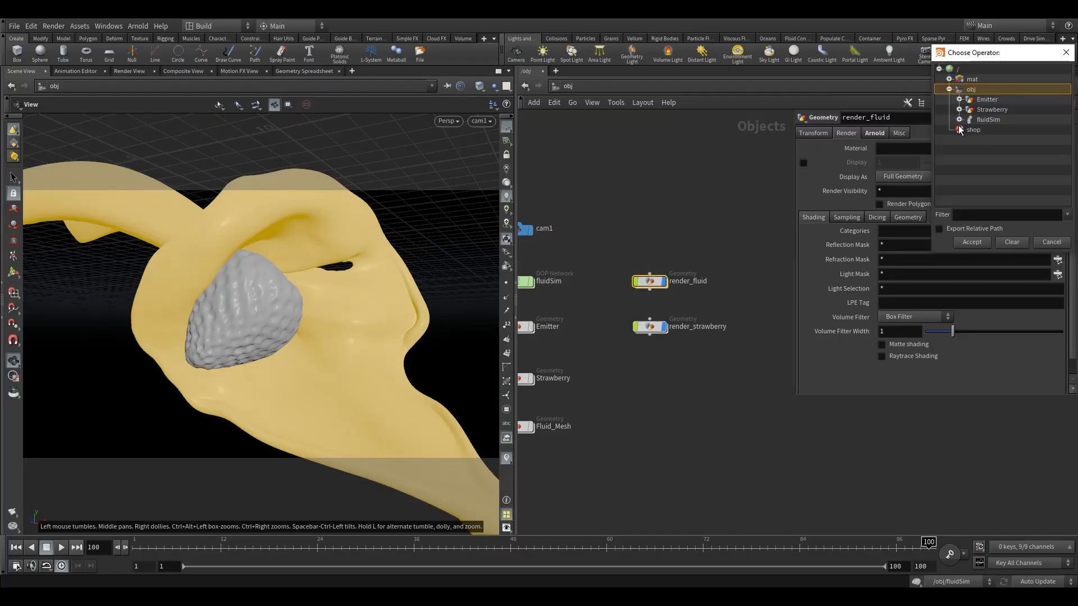
pyautogui.click(949, 80)
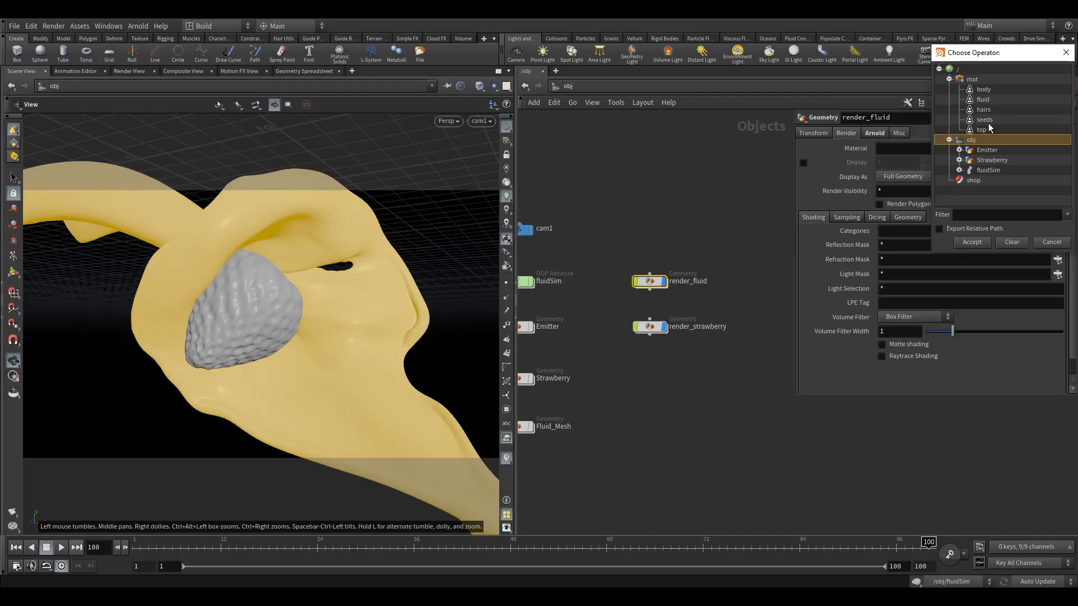
pyautogui.click(994, 109)
pyautogui.click(985, 100)
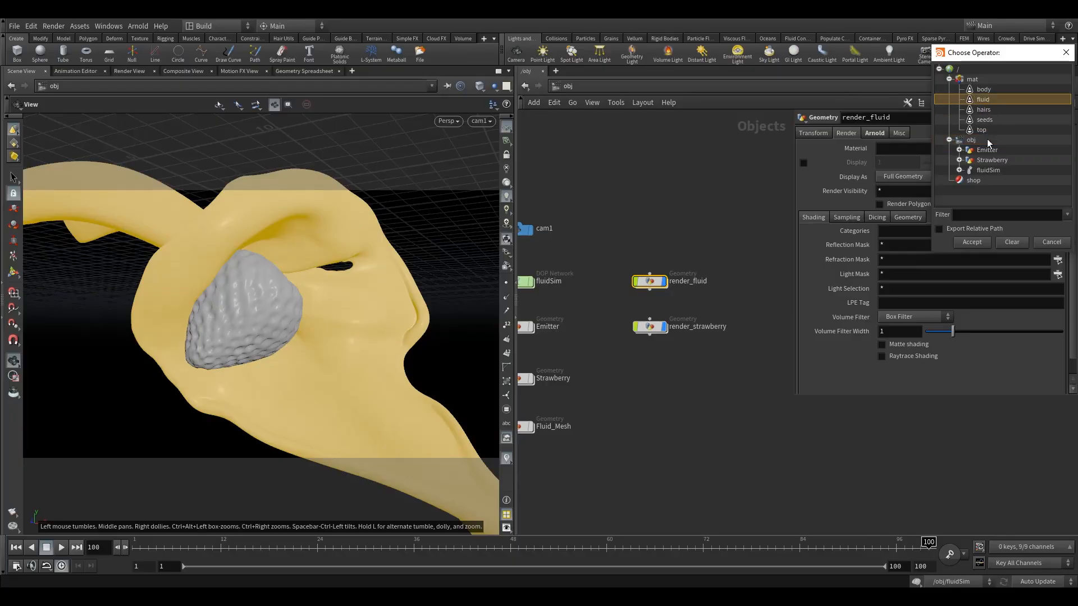
pyautogui.click(976, 241)
# Display the material1 node inside render_strawberry and return to the obj network
pyautogui.doubleClick(651, 328)
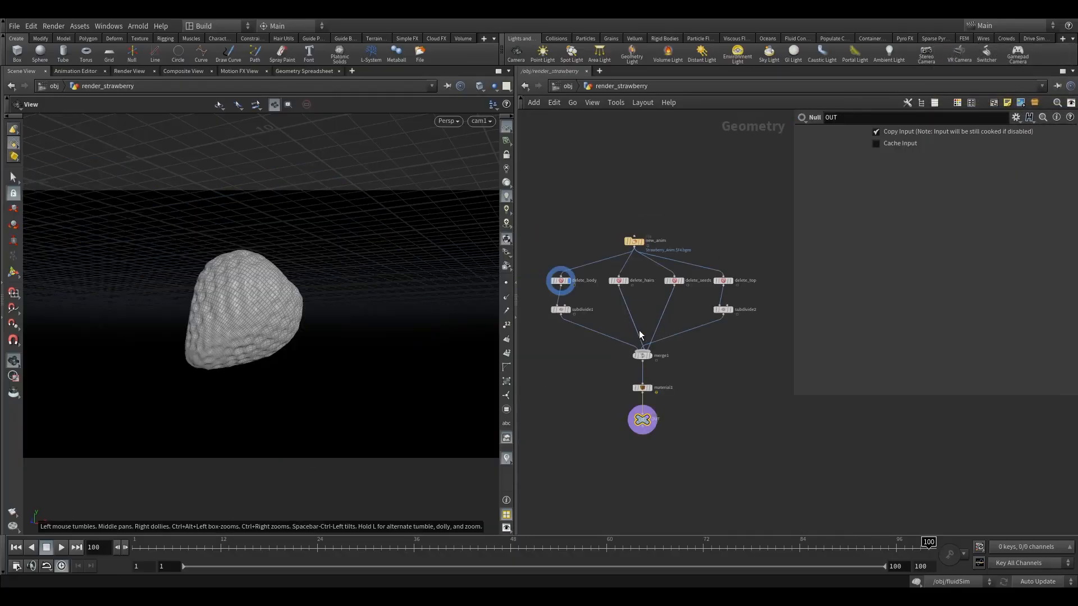
pyautogui.scroll(5, 649, 345)
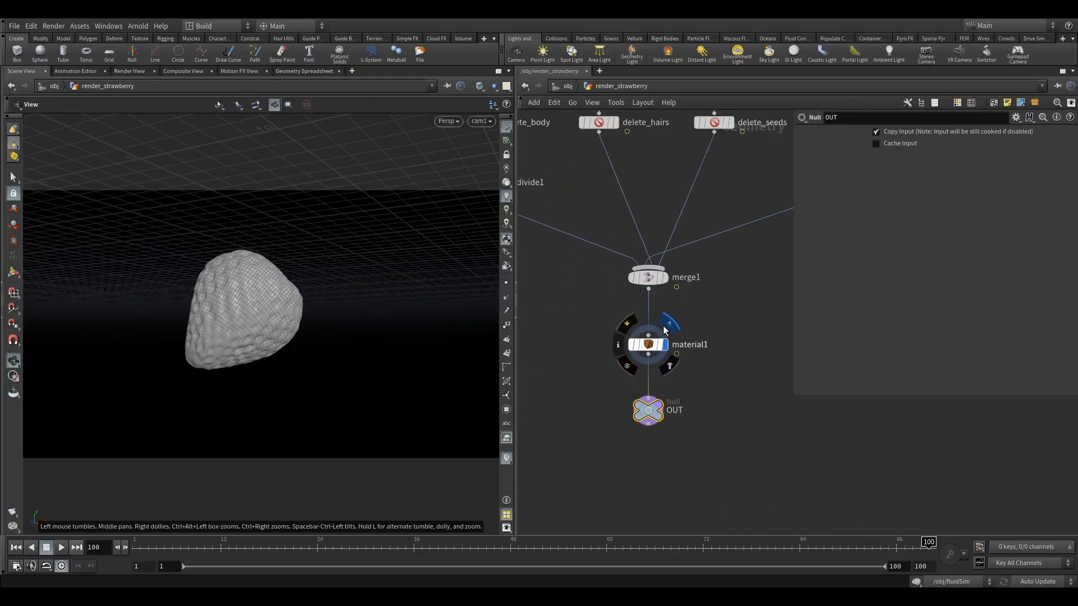
pyautogui.click(648, 345)
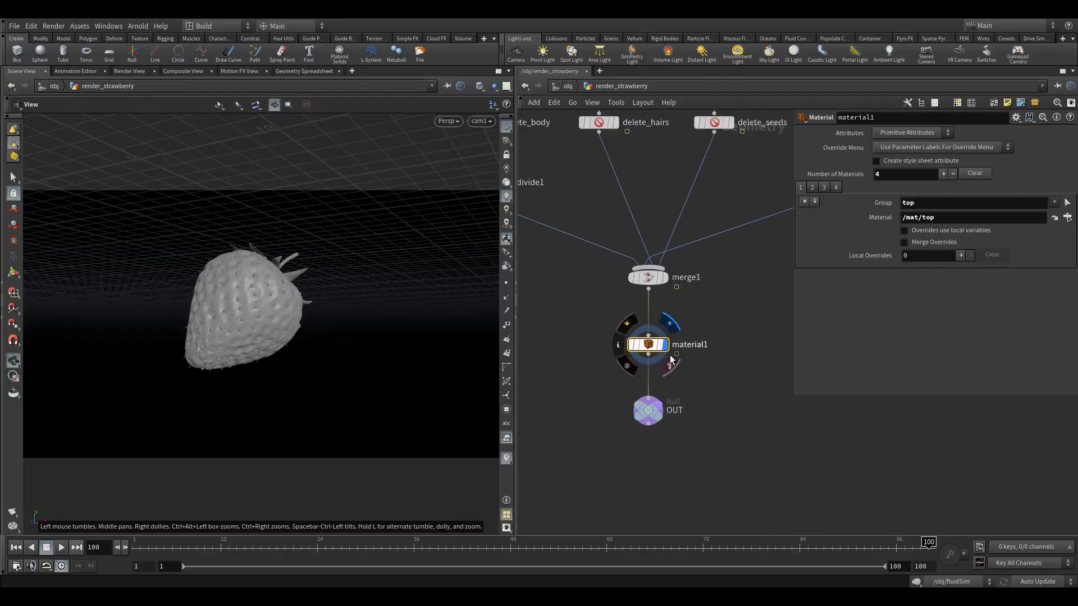
pyautogui.moveTo(698, 353); pyautogui.dragTo(658, 347, button='middle')
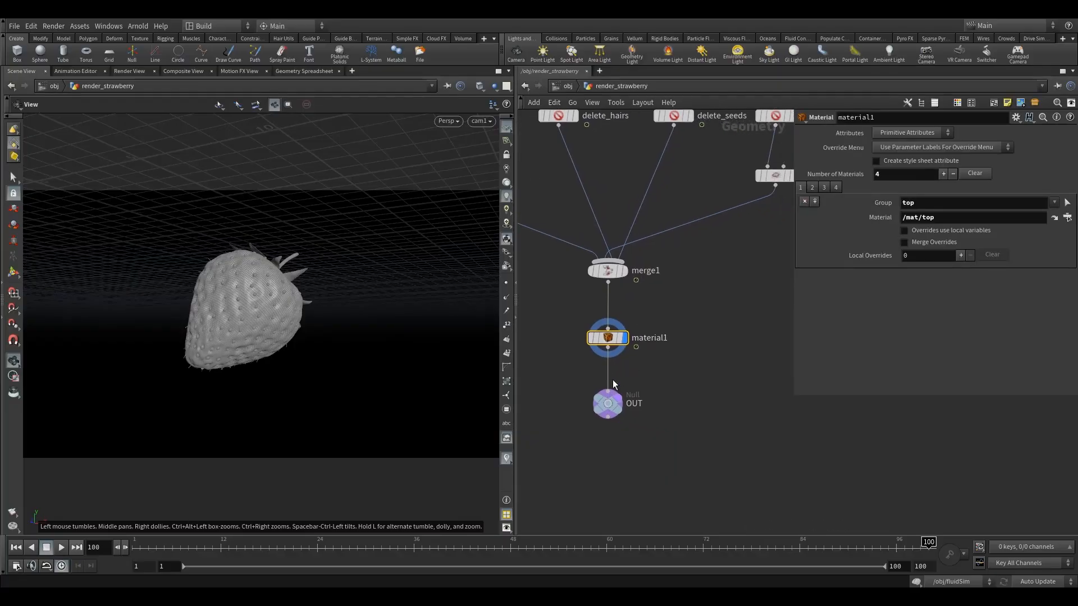
pyautogui.press('u')
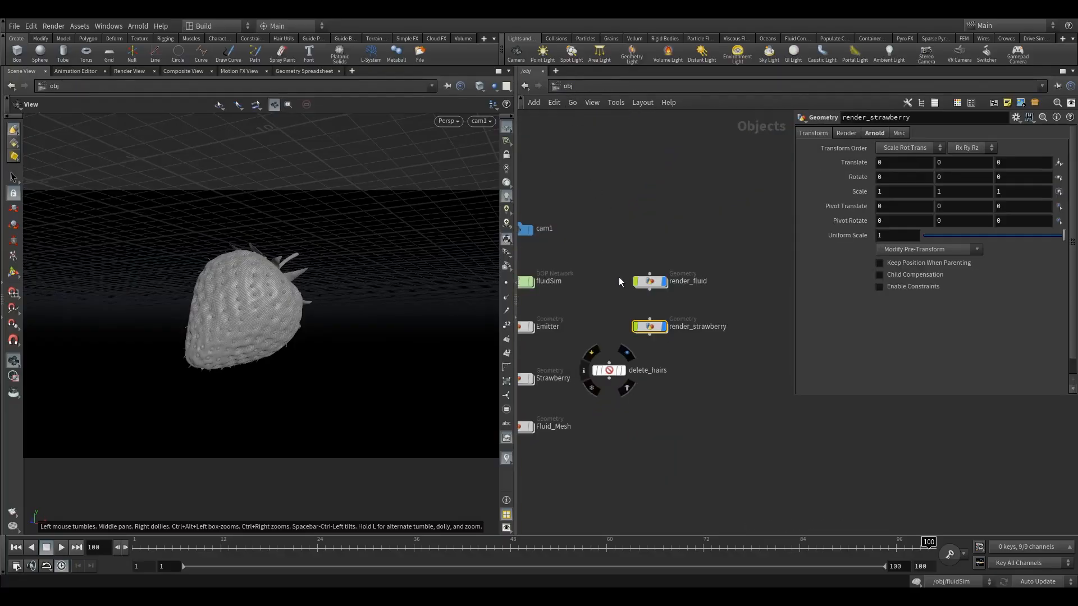
# Add an Arnold Light to the obj network below render_strawberry
pyautogui.click(595, 299)
pyautogui.moveTo(585, 293); pyautogui.dragTo(607, 277, button='middle')
pyautogui.scroll(-2, 642, 299)
pyautogui.press('Tab')
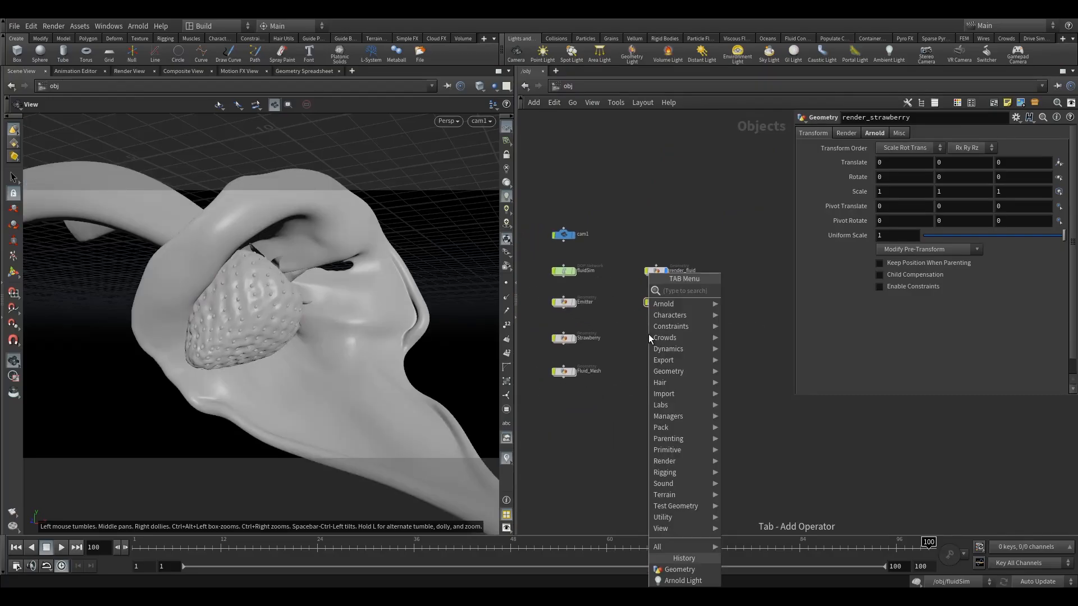
pyautogui.write('ar')
pyautogui.click(747, 313)
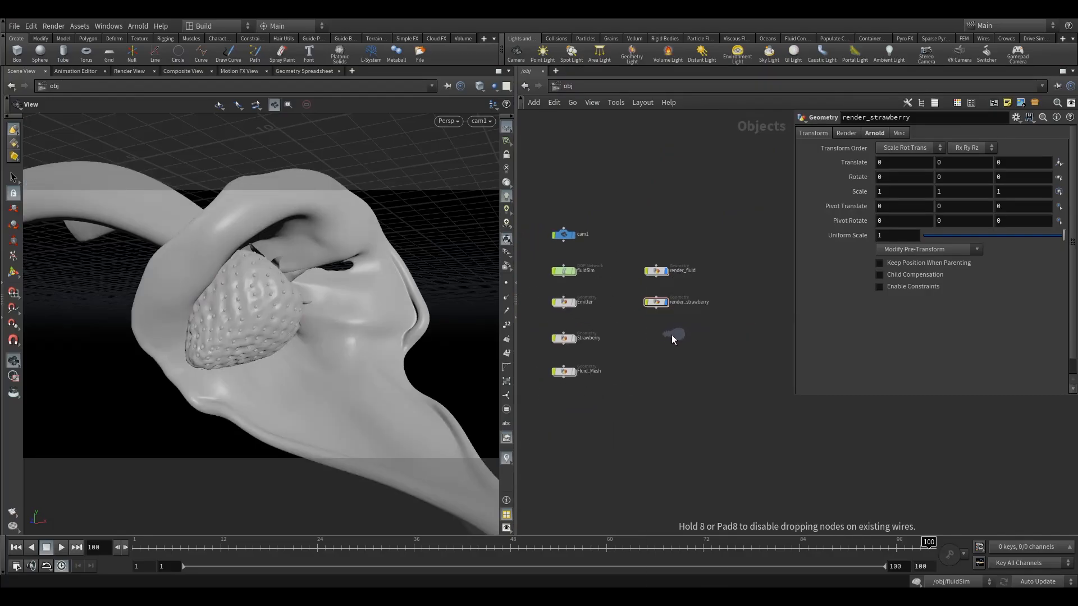
pyautogui.click(655, 338)
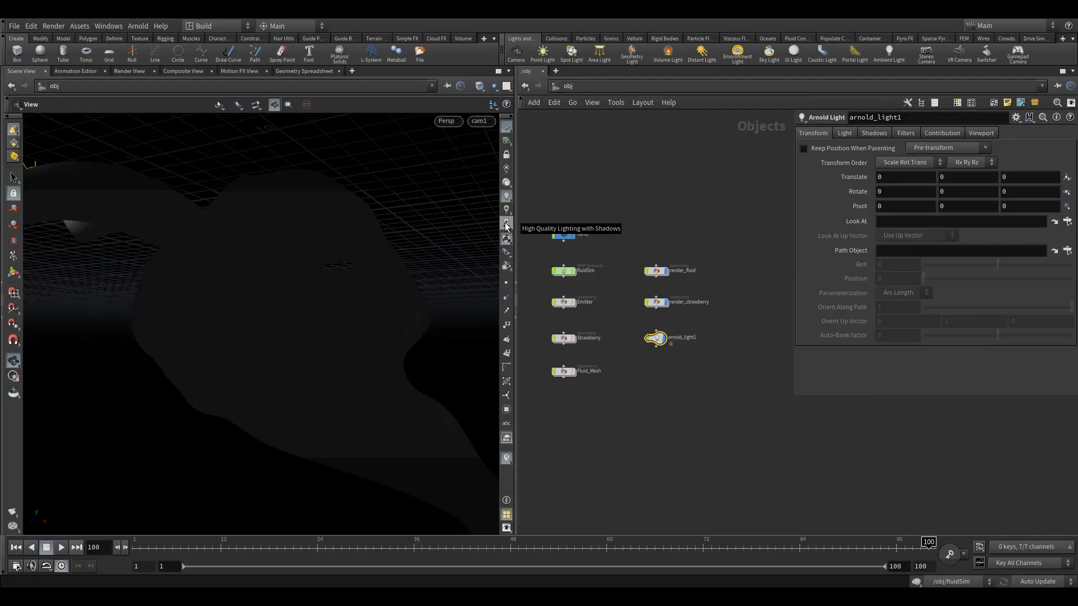
# Set the Arnold light's type to Skydome
pyautogui.click(840, 134)
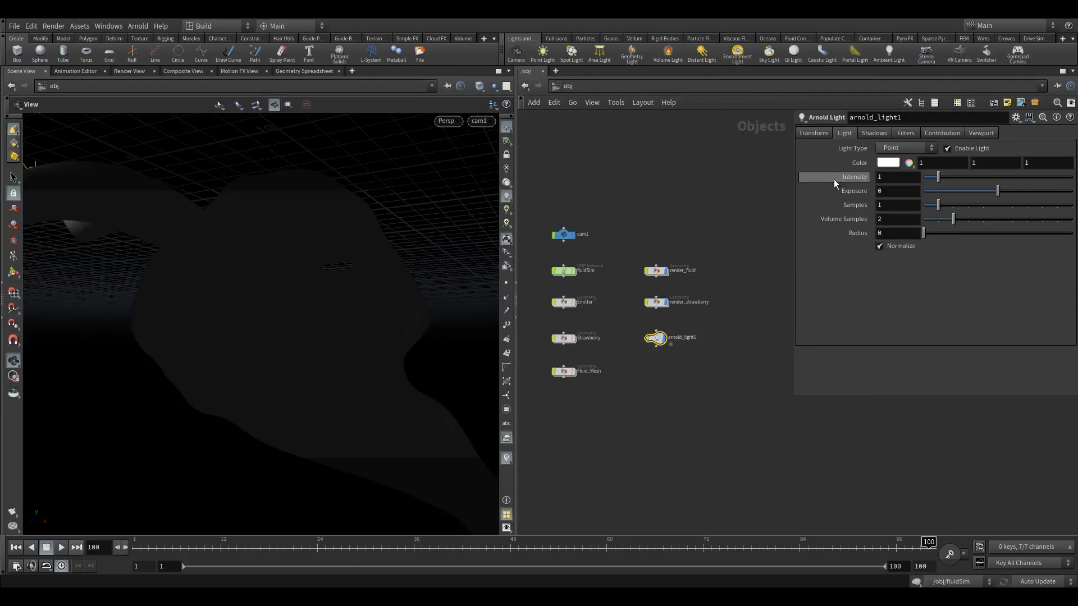
pyautogui.click(888, 149)
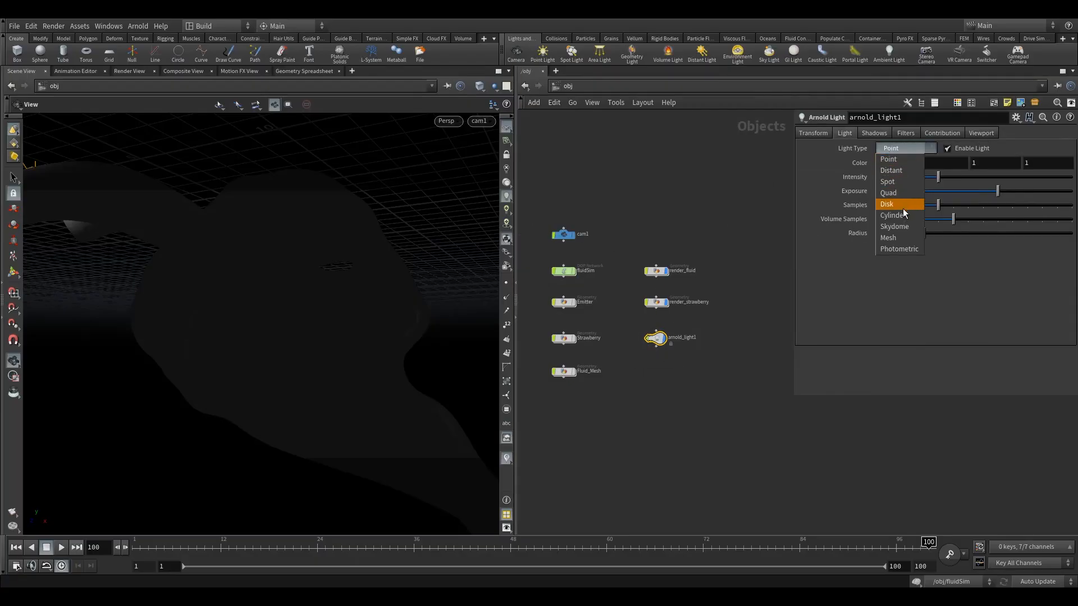
pyautogui.click(901, 226)
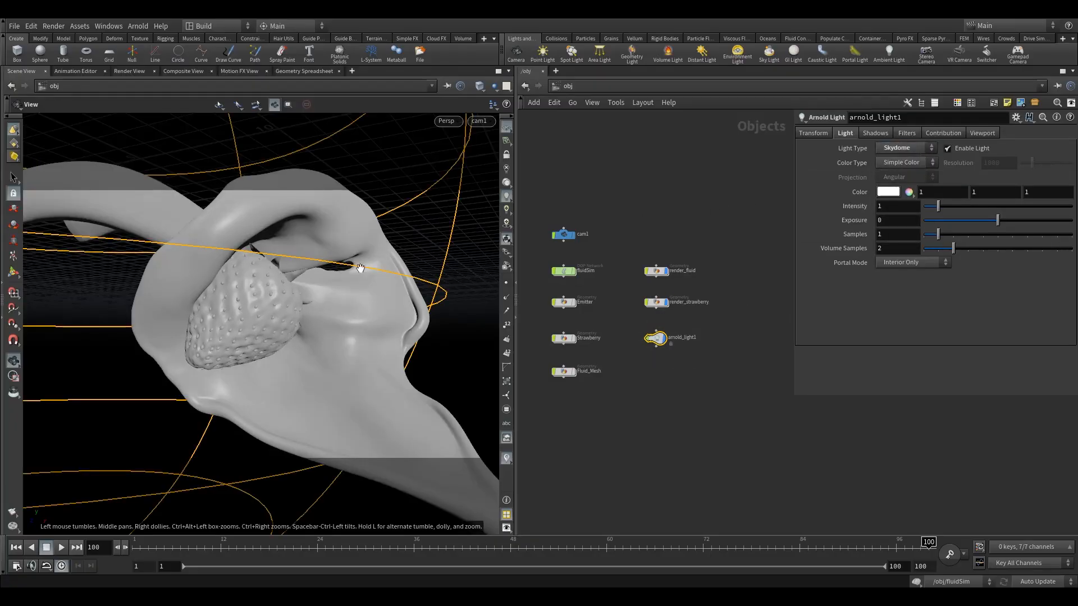
# Leave the camera view and examine the skydome light's sphere around the fluid and strawberry from several angles
pyautogui.moveTo(395, 256); pyautogui.dragTo(174, 280, button='right')
pyautogui.moveTo(246, 274); pyautogui.dragTo(314, 292)
pyautogui.moveTo(315, 292); pyautogui.dragTo(315, 327, button='right')
pyautogui.moveTo(335, 265)
pyautogui.mouseDown()
pyautogui.moveTo(299, 266)
pyautogui.moveTo(316, 240)
pyautogui.moveTo(338, 261)
pyautogui.mouseUp()
pyautogui.moveTo(327, 310); pyautogui.dragTo(294, 321)
pyautogui.moveTo(358, 278); pyautogui.dragTo(264, 309)
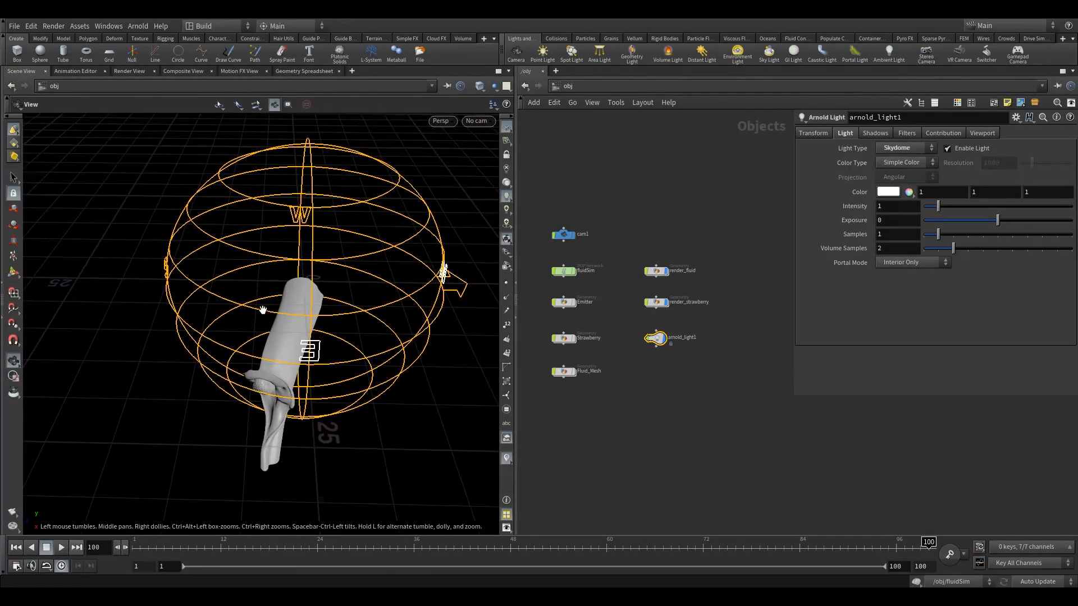
pyautogui.moveTo(295, 254); pyautogui.dragTo(343, 283)
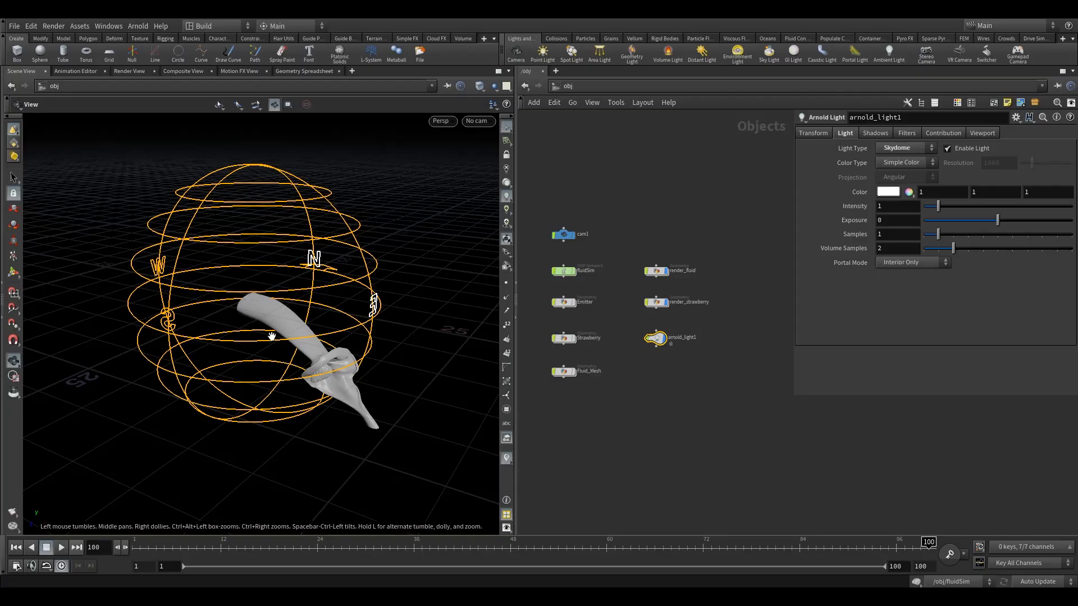
pyautogui.moveTo(272, 337); pyautogui.dragTo(298, 345)
pyautogui.moveTo(276, 323); pyautogui.dragTo(353, 314, button='right')
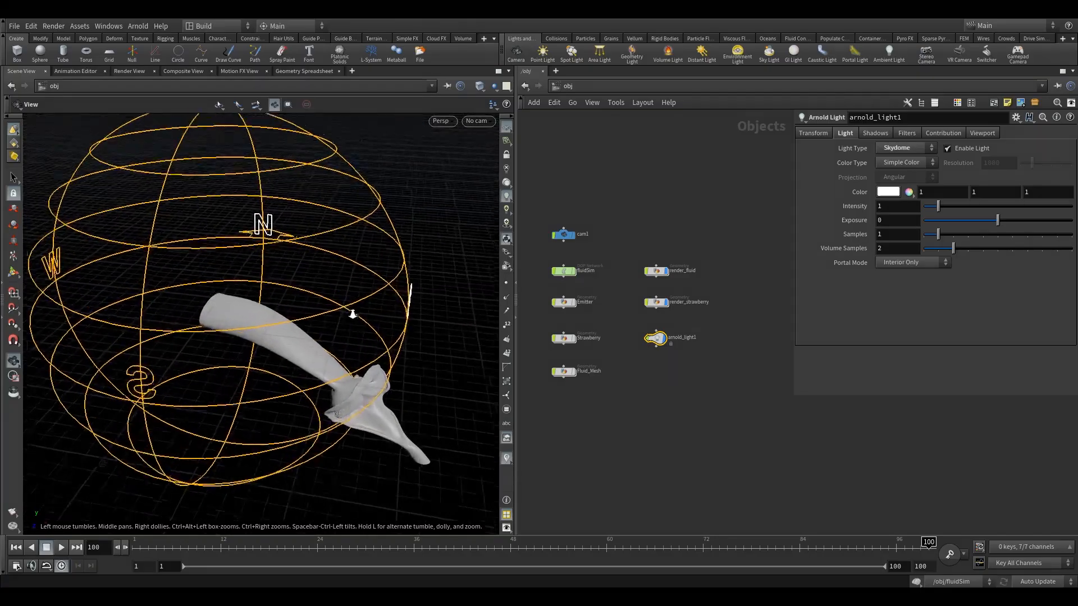
# Set the skydome light's color type to Texture
pyautogui.click(891, 164)
pyautogui.click(908, 185)
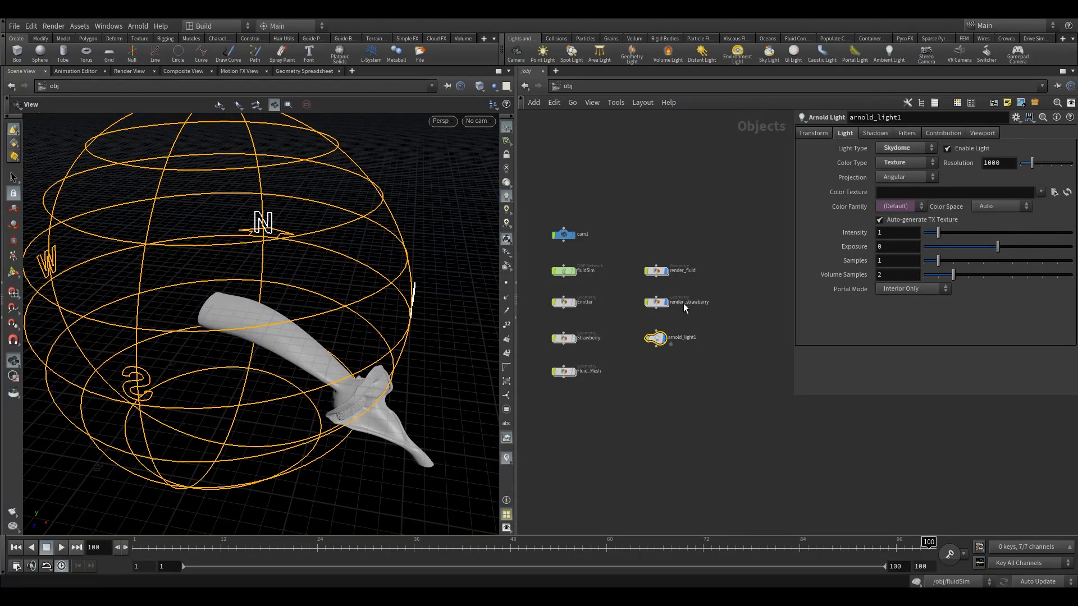
pyautogui.moveTo(682, 355); pyautogui.dragTo(682, 354)
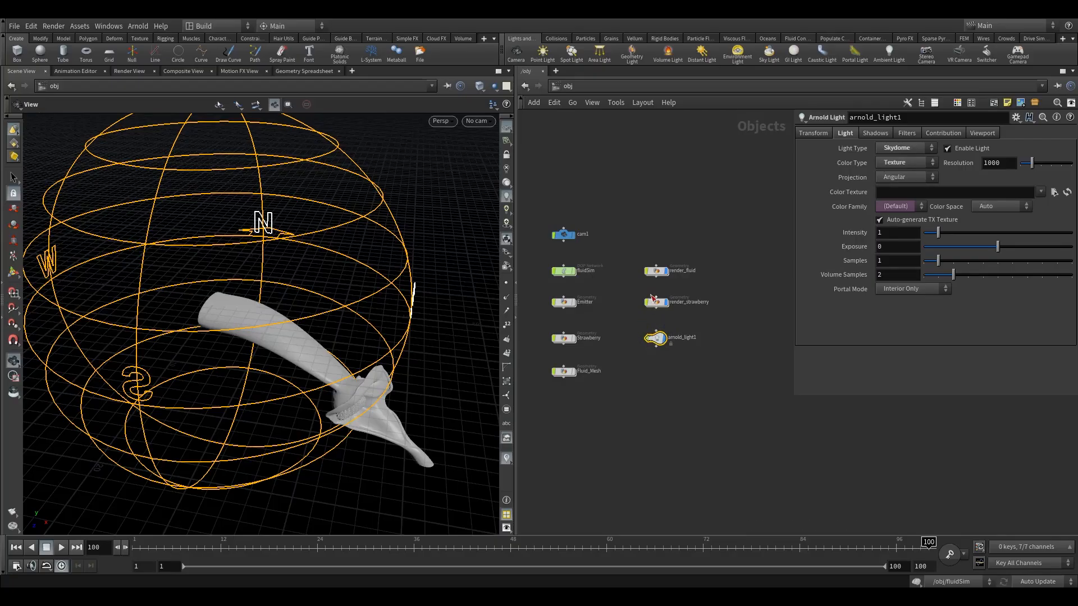
pyautogui.click(909, 192)
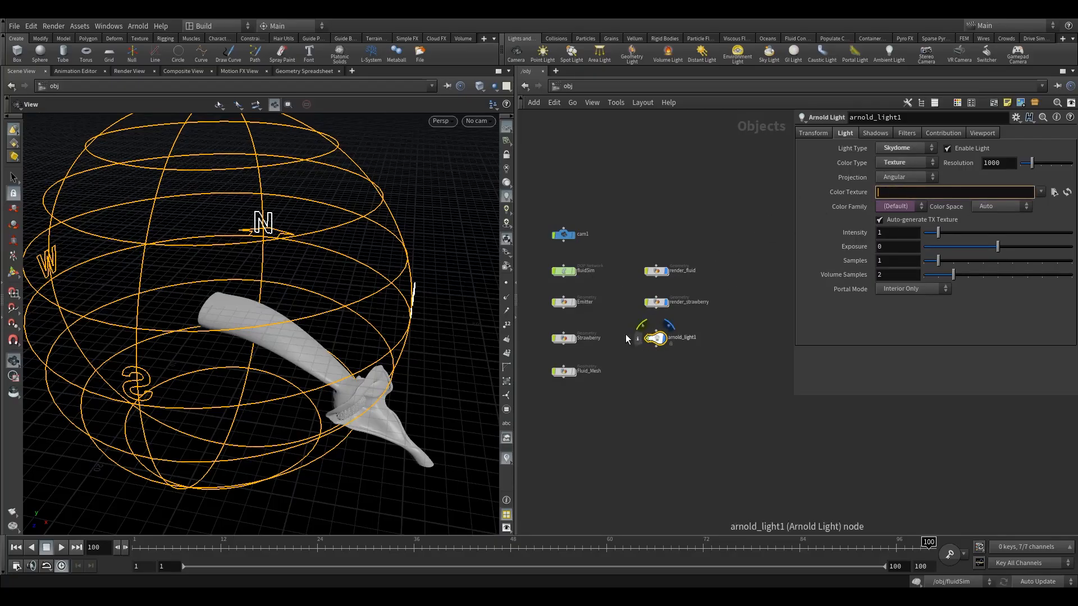
pyautogui.moveTo(658, 340); pyautogui.dragTo(660, 343)
pyautogui.click(14, 26)
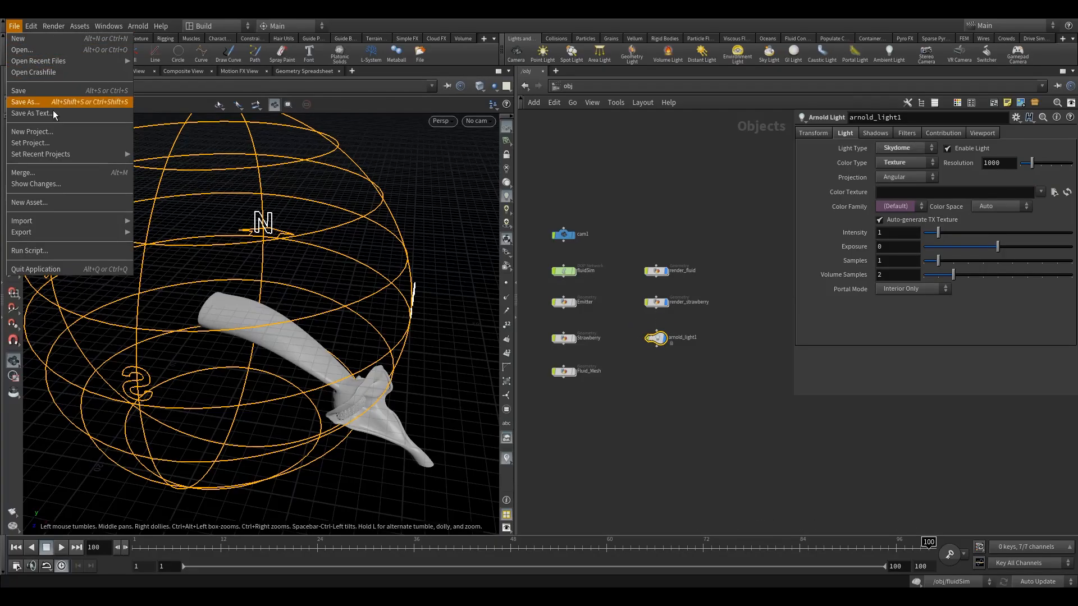
pyautogui.click(52, 132)
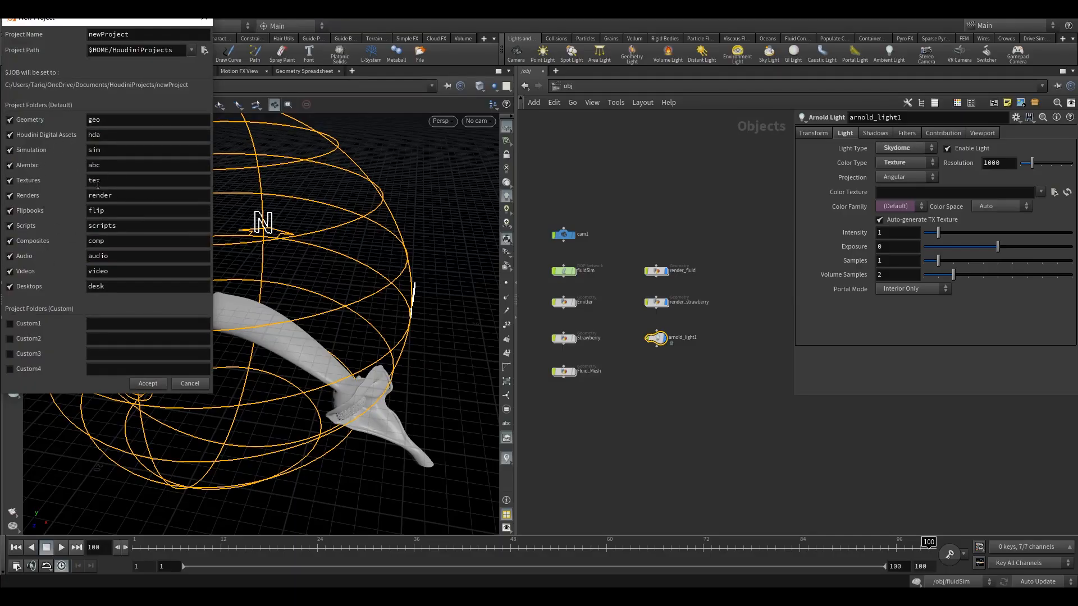
pyautogui.click(204, 18)
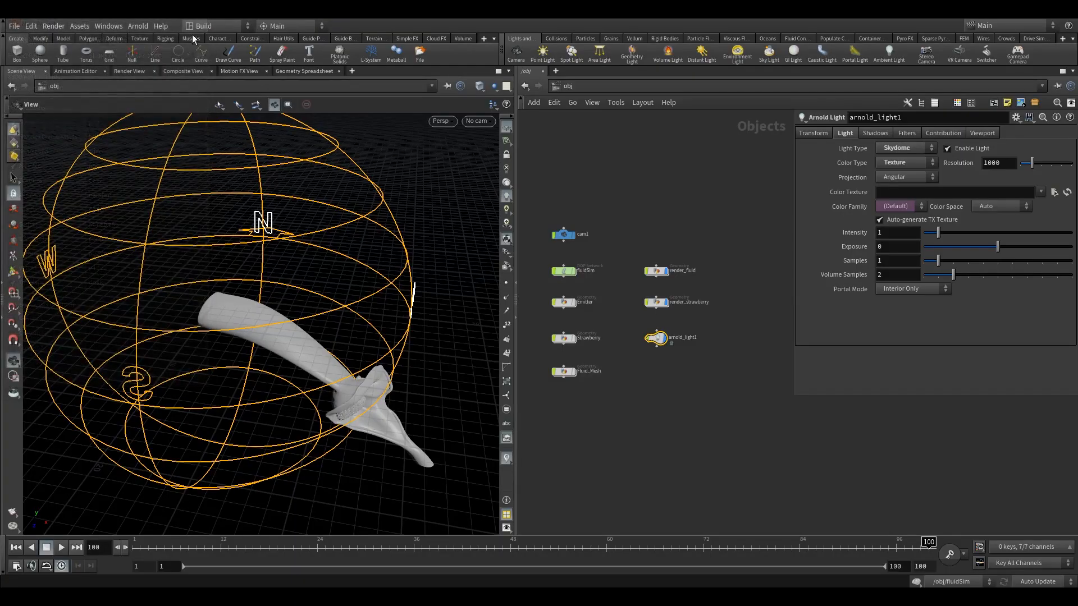
# Load HDR.exr from the $HIP/HDR folder as the skydome light's color texture and close the console
pyautogui.click(902, 193)
pyautogui.click(1054, 193)
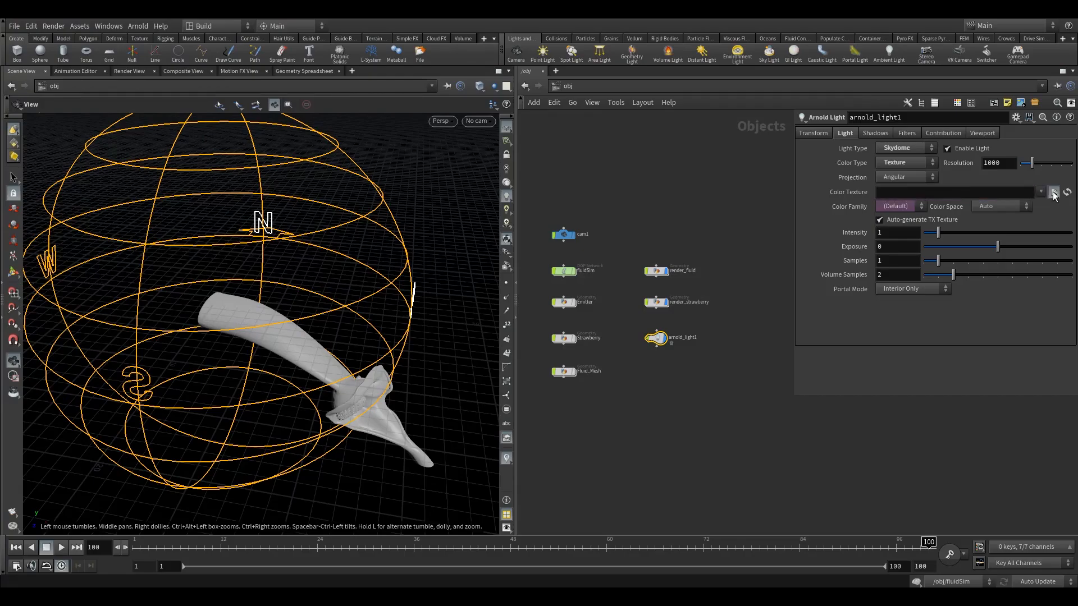
pyautogui.scroll(-2, 829, 193)
pyautogui.scroll(2, 829, 193)
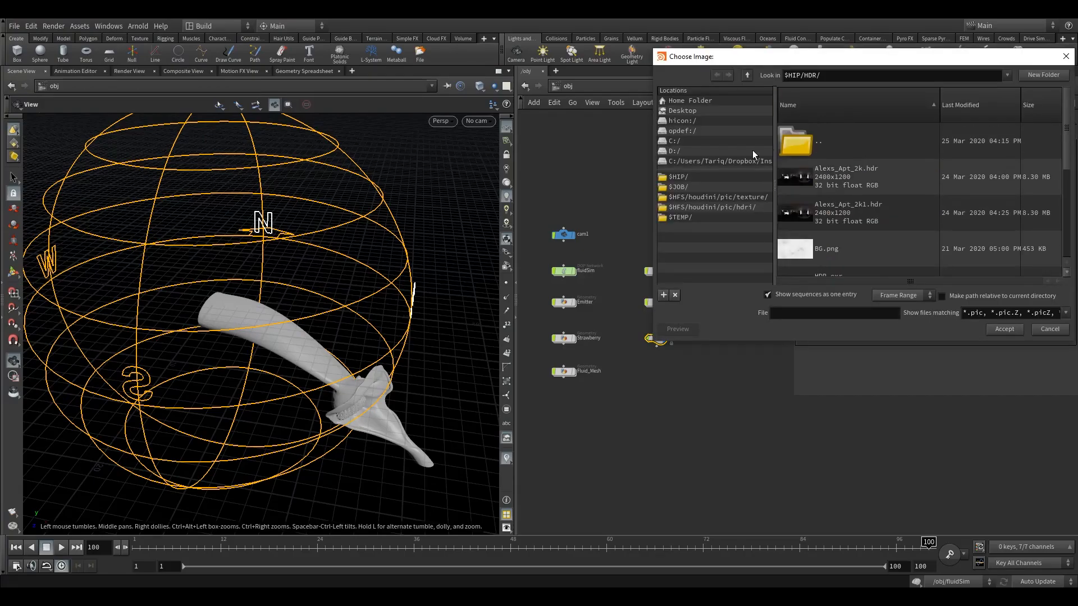
pyautogui.click(681, 177)
pyautogui.scroll(-2, 824, 220)
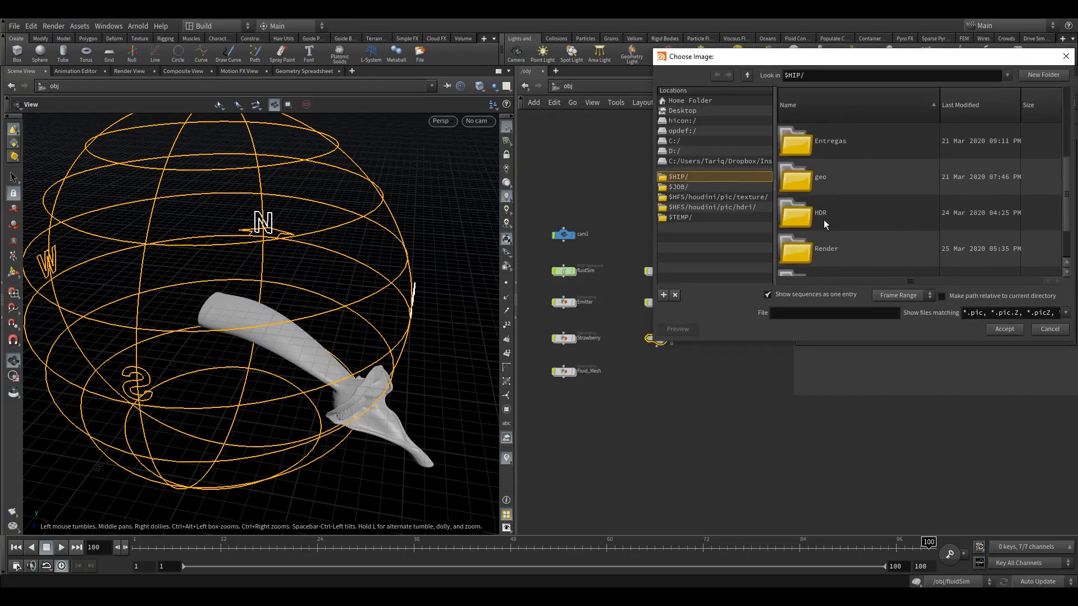
pyautogui.doubleClick(804, 209)
pyautogui.scroll(-1, 850, 220)
pyautogui.scroll(-1, 850, 220)
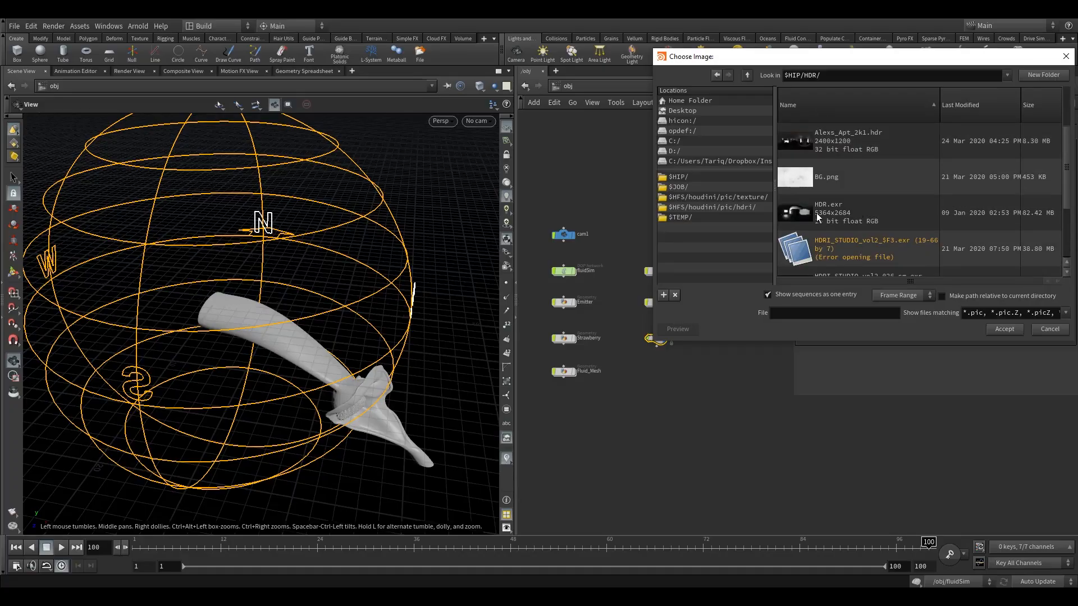
pyautogui.click(856, 210)
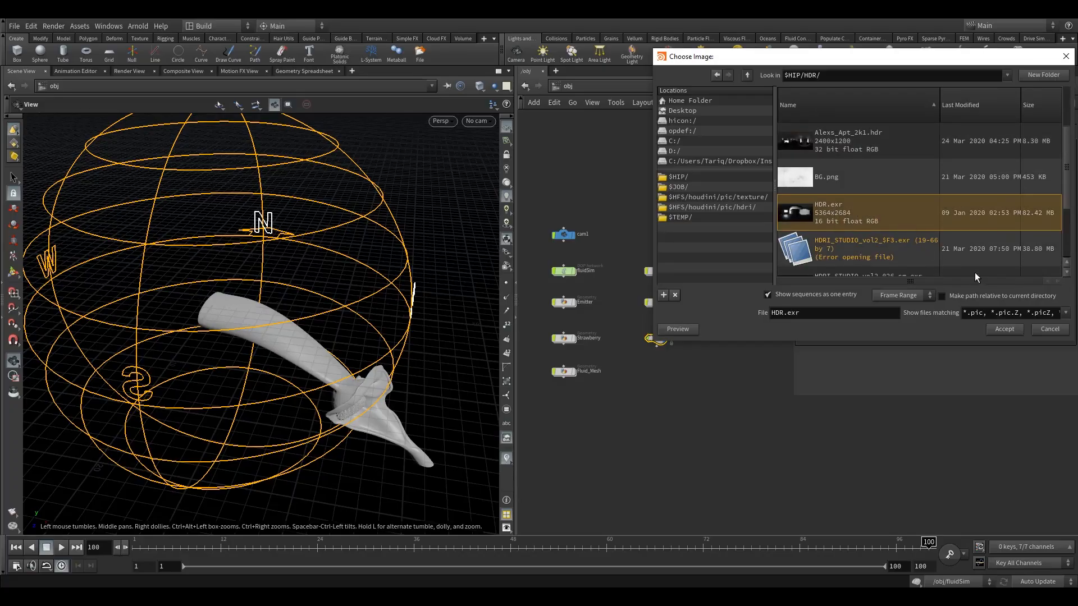
pyautogui.click(1004, 329)
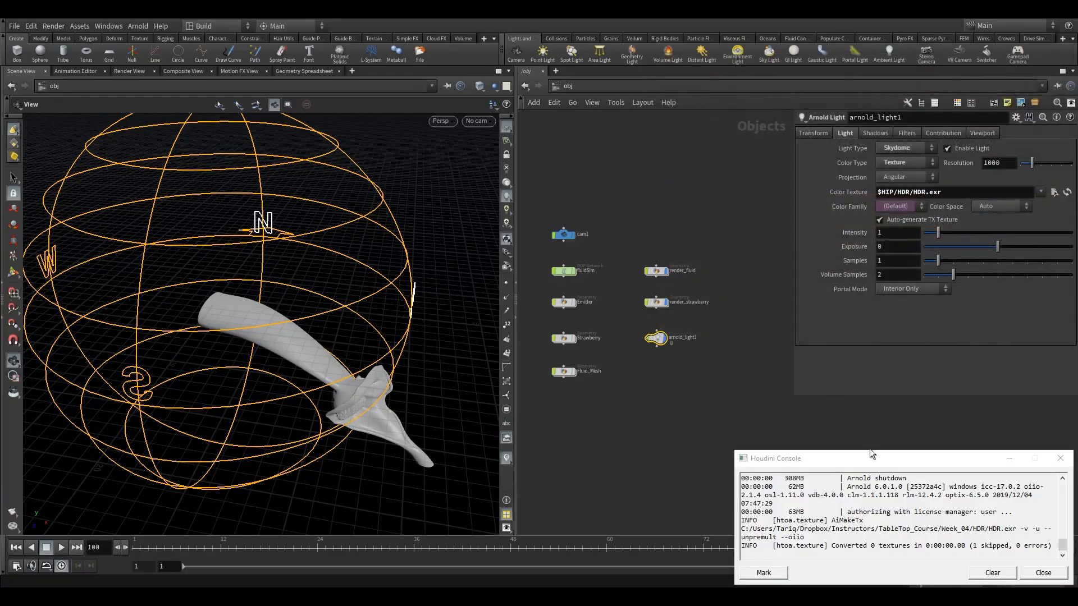
pyautogui.moveTo(882, 458); pyautogui.dragTo(778, 386)
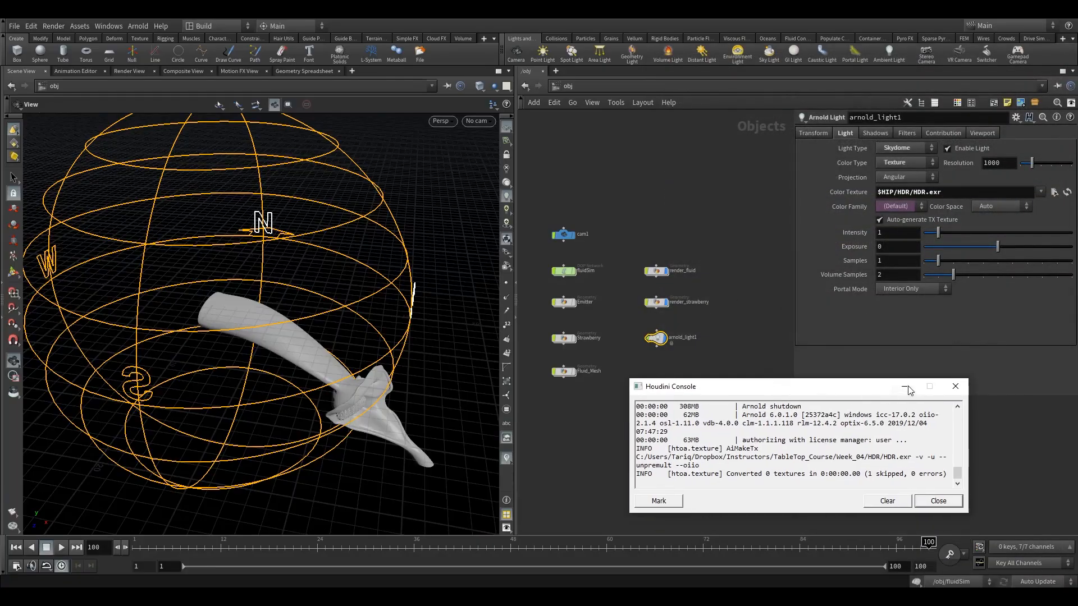
pyautogui.click(956, 386)
pyautogui.moveTo(680, 222); pyautogui.dragTo(710, 226, button='middle')
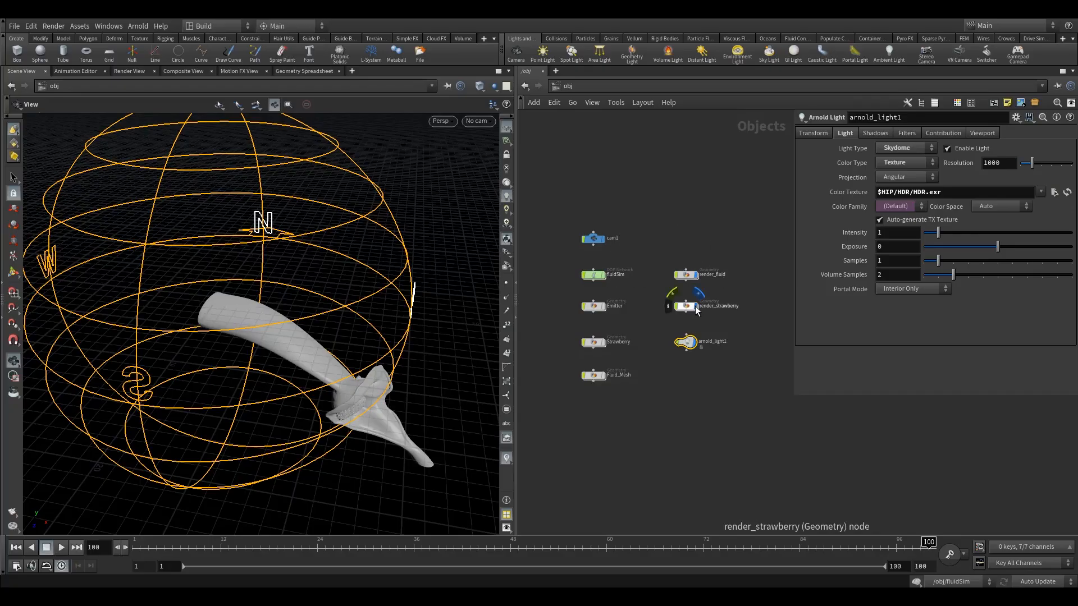
pyautogui.moveTo(653, 294); pyautogui.dragTo(629, 291, button='middle')
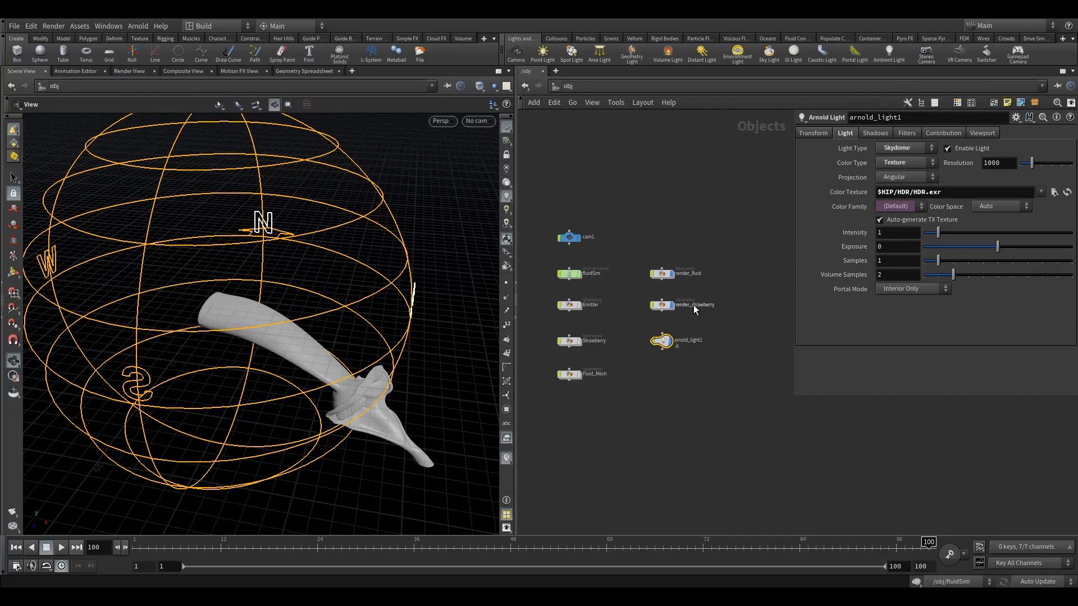
# Add an Arnold render node in the out network and select it
pyautogui.scroll(3, 692, 305)
pyautogui.click(567, 88)
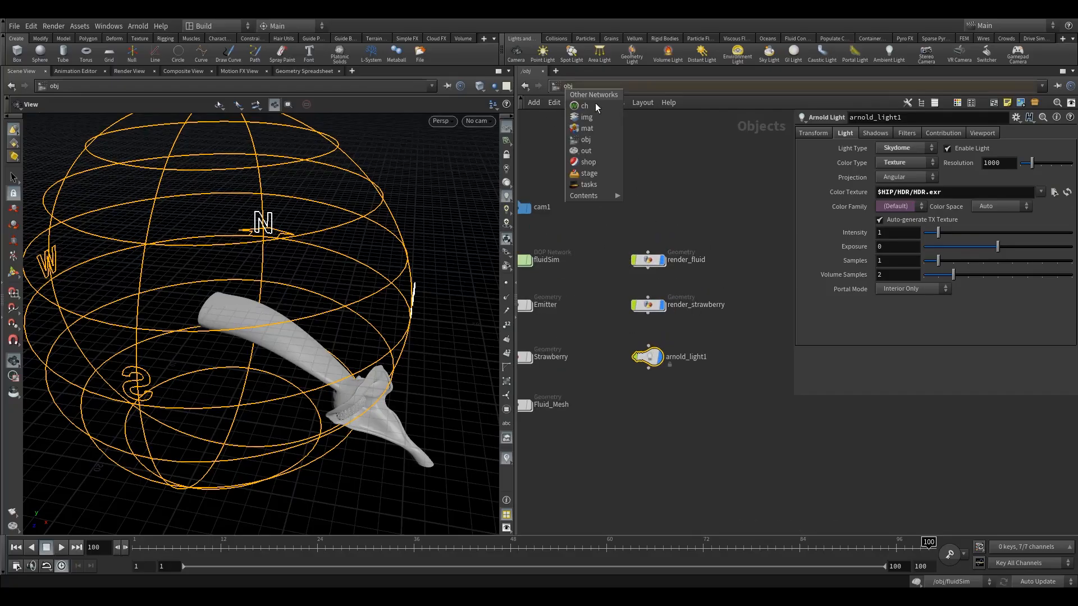
pyautogui.click(601, 150)
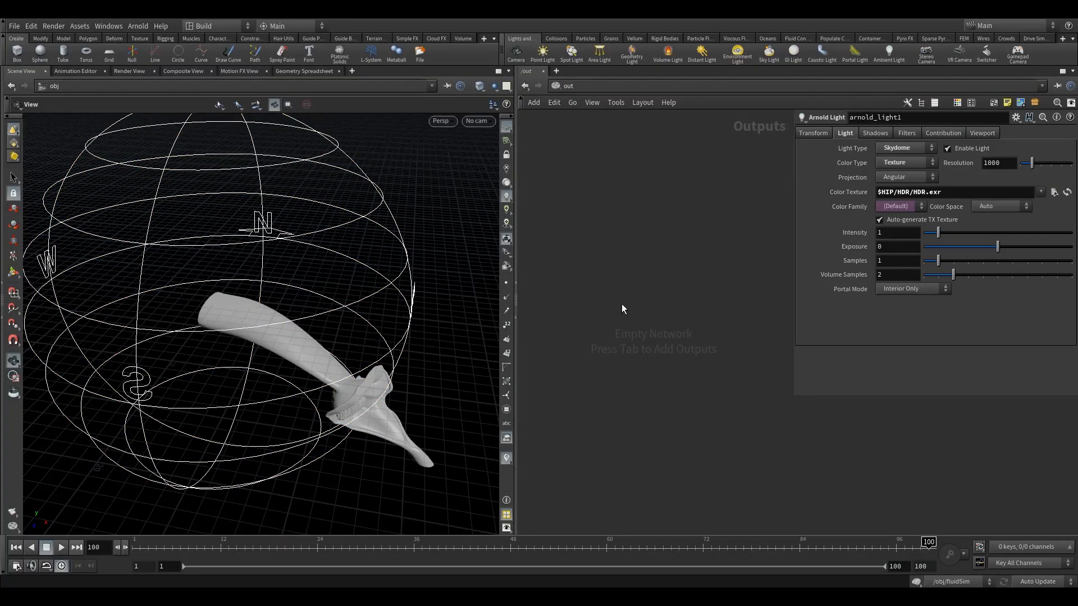
pyautogui.press('Tab')
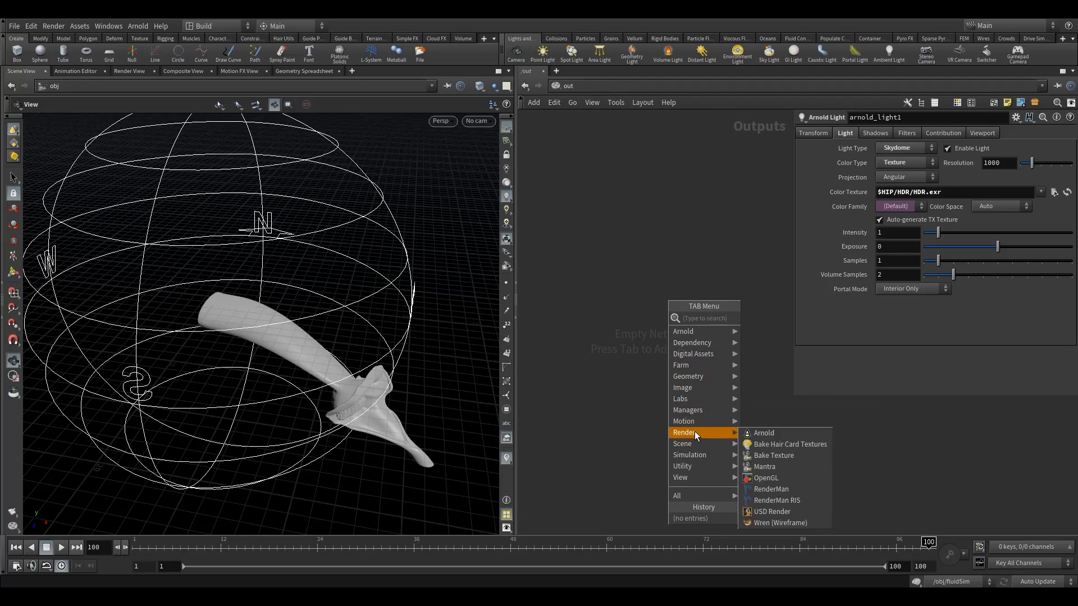
pyautogui.moveTo(699, 433)
pyautogui.click(778, 434)
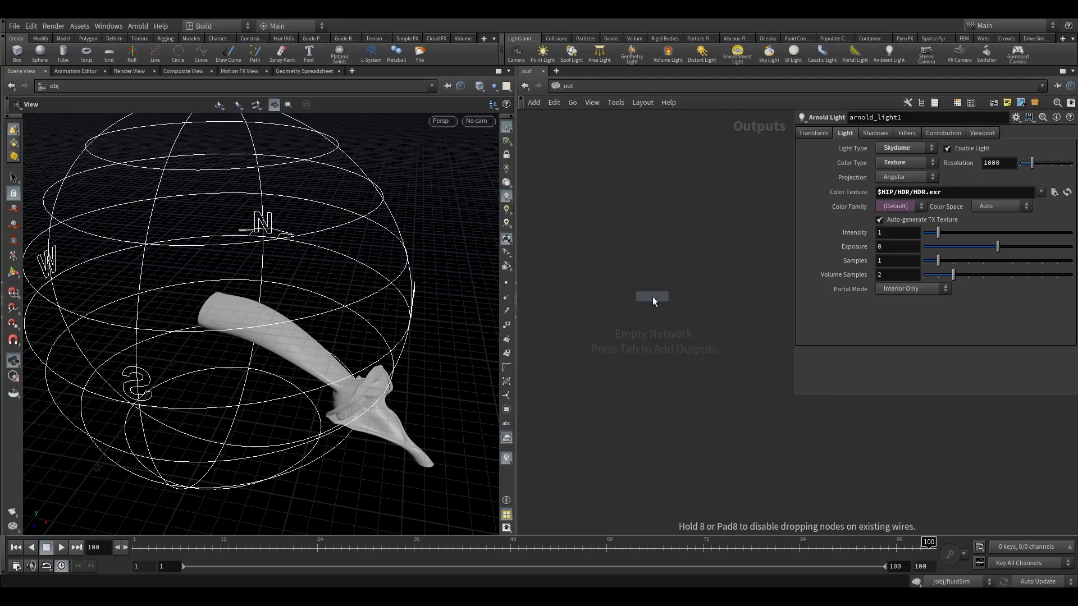
pyautogui.click(653, 296)
pyautogui.moveTo(652, 295); pyautogui.dragTo(624, 298)
pyautogui.moveTo(568, 263); pyautogui.dragTo(664, 347)
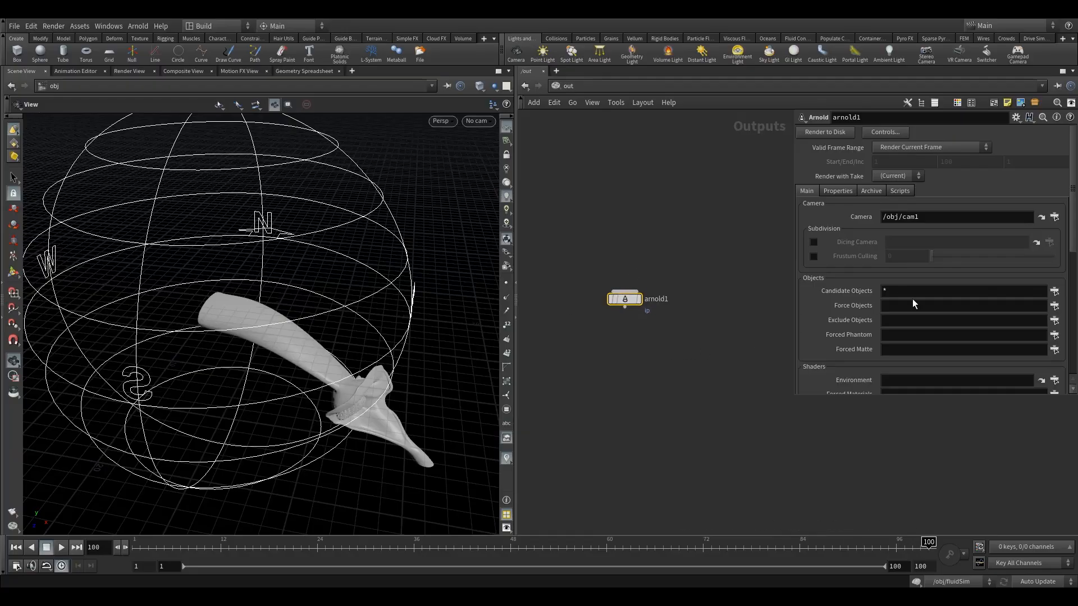
# Clear the render node's candidate objects and set its force objects to render_strawberry and render_fluid
pyautogui.moveTo(885, 296)
pyautogui.mouseDown()
pyautogui.moveTo(876, 298)
pyautogui.moveTo(894, 292)
pyautogui.moveTo(882, 295)
pyautogui.mouseUp()
pyautogui.click(1054, 305)
pyautogui.click(912, 177)
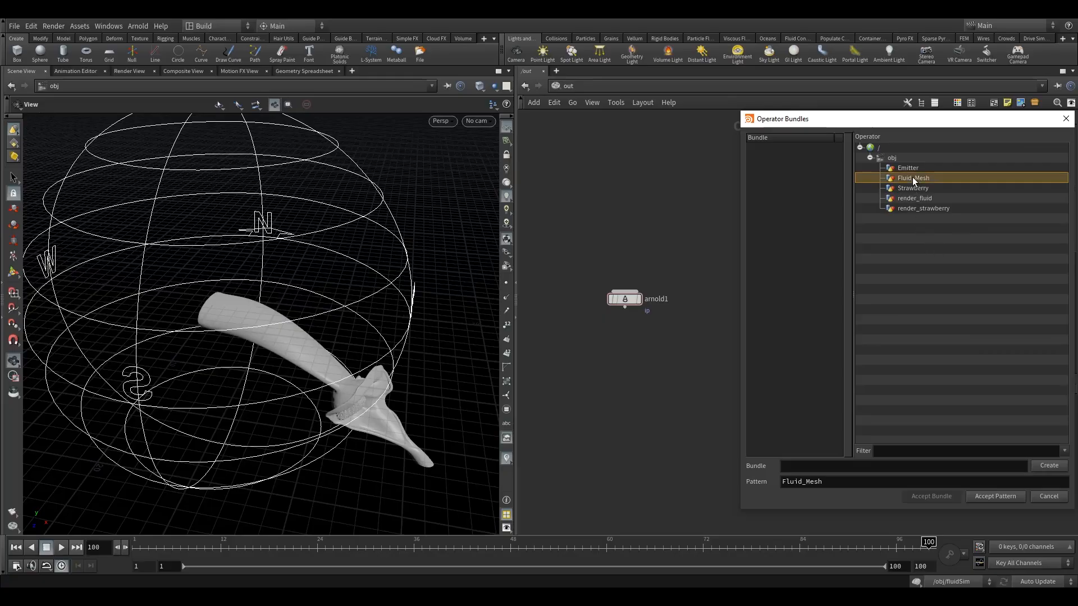
pyautogui.click(914, 189)
pyautogui.click(912, 179)
pyautogui.click(907, 198)
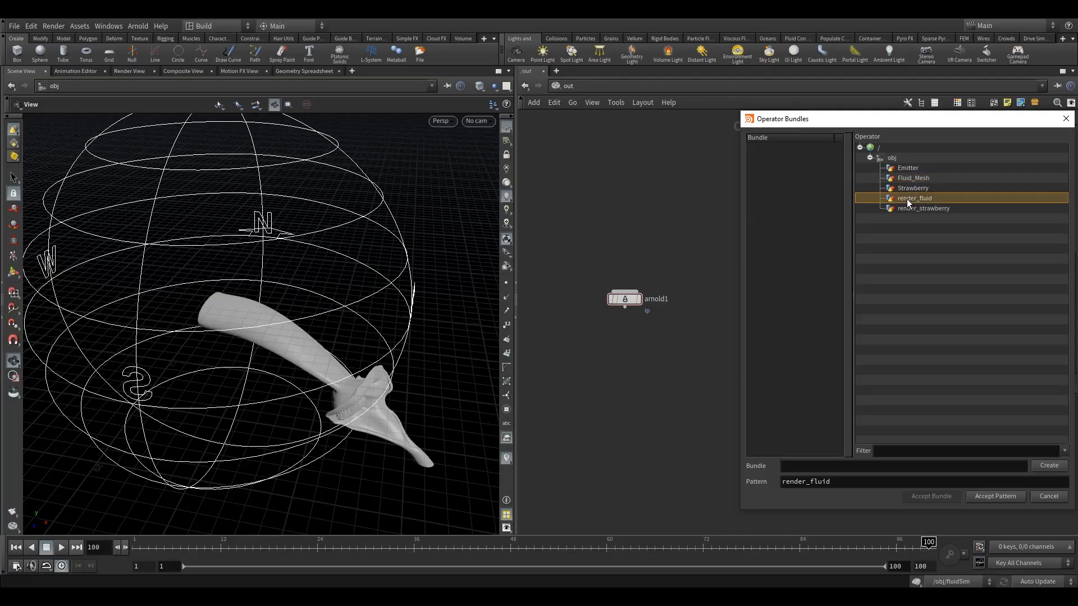
pyautogui.keyDown('ctrl'); pyautogui.click(906, 211); pyautogui.keyUp('ctrl')
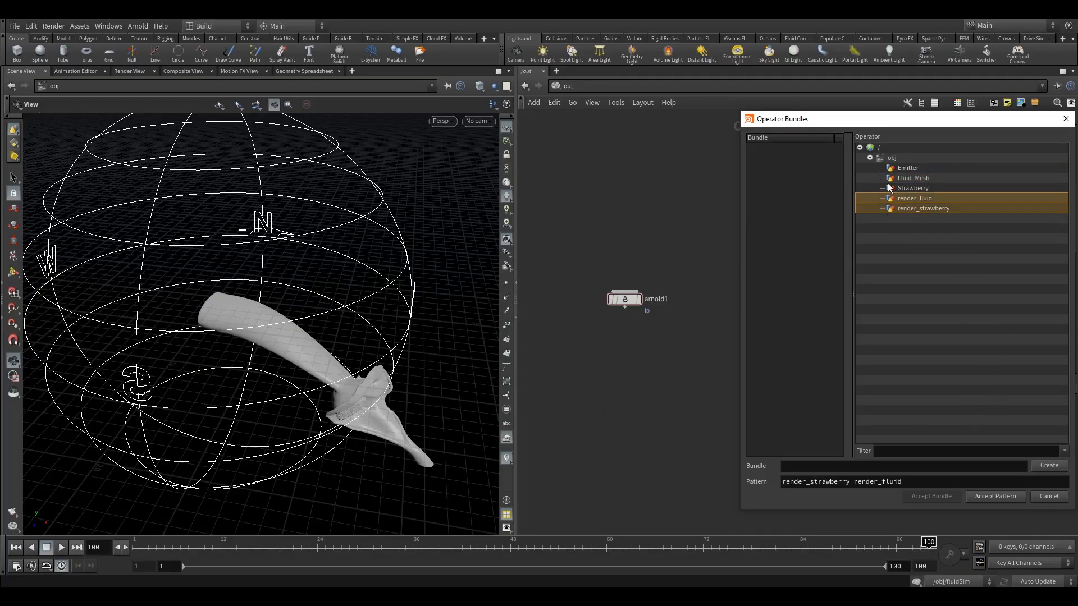
pyautogui.click(994, 496)
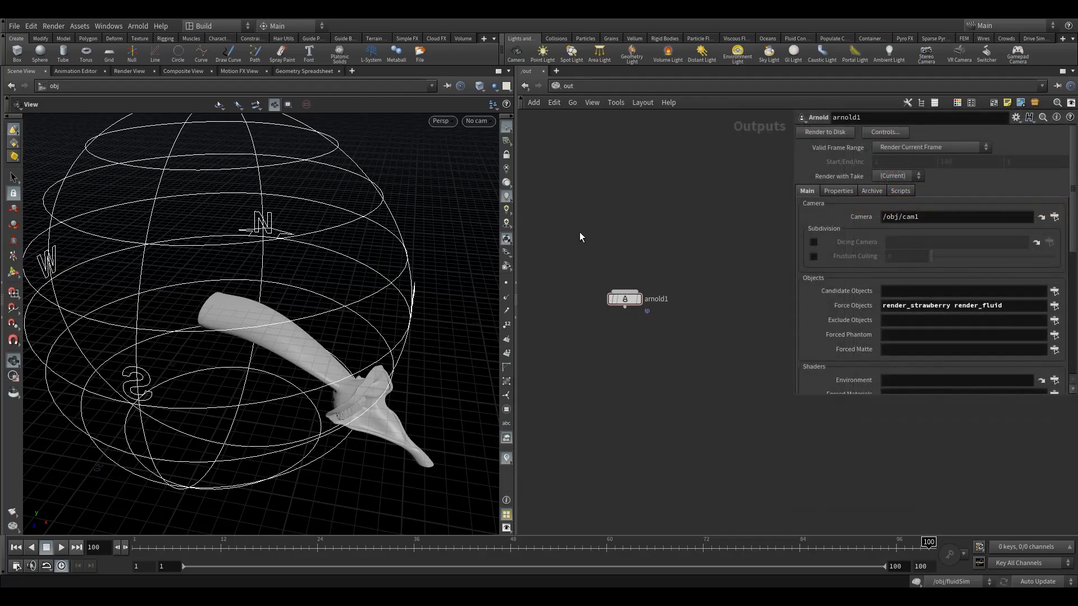
# Check the Arnold render node's candidate lights and camera settings
pyautogui.scroll(-3, 874, 305)
pyautogui.scroll(-2, 870, 348)
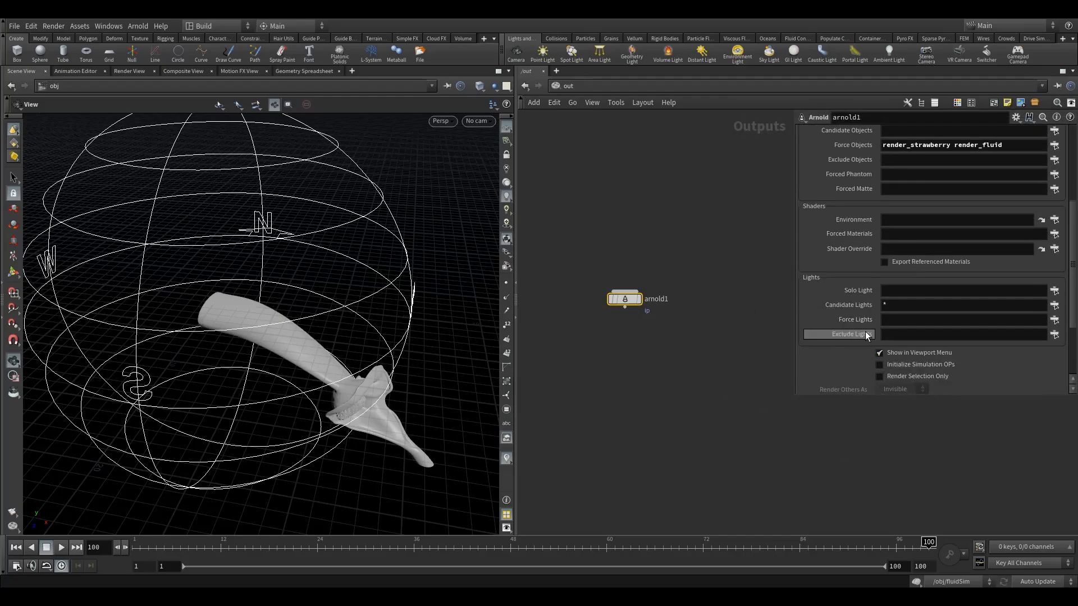
pyautogui.click(894, 307)
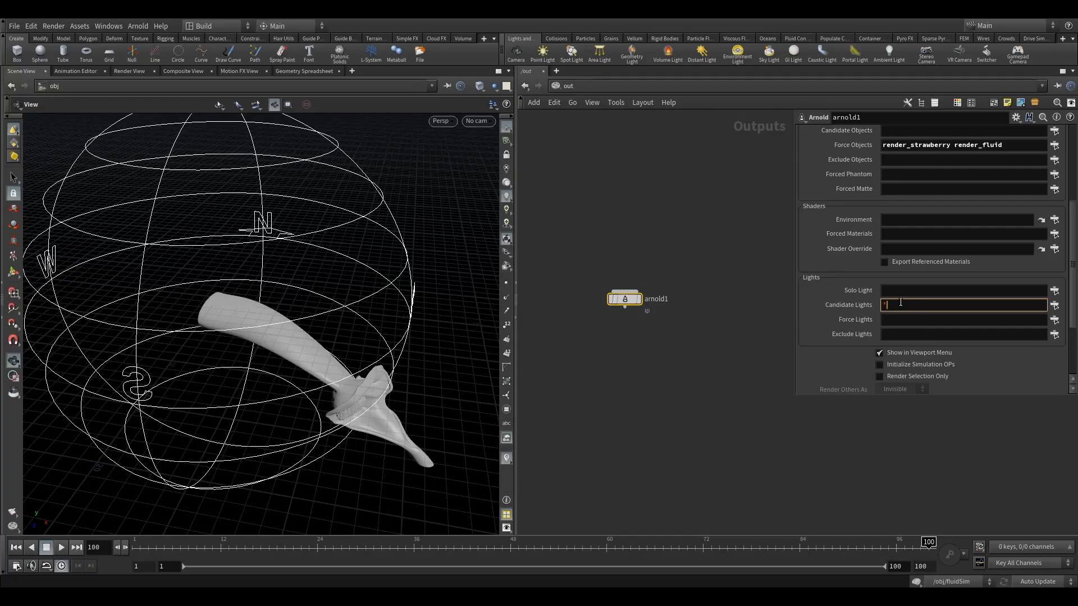
pyautogui.moveTo(540, 243); pyautogui.dragTo(648, 335)
pyautogui.moveTo(629, 209); pyautogui.dragTo(595, 298)
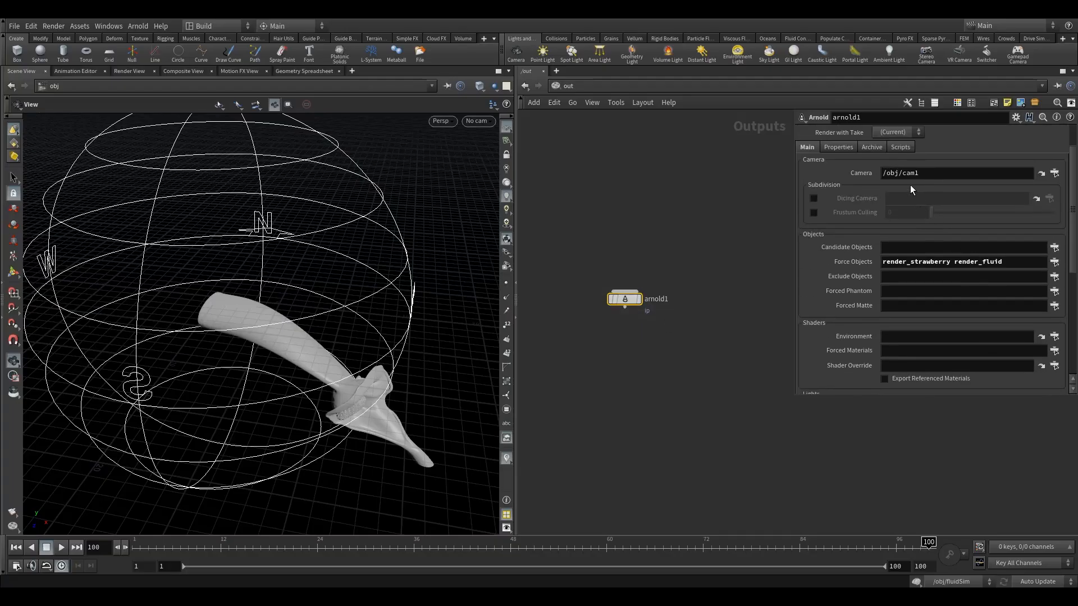
pyautogui.click(912, 174)
pyautogui.scroll(2, 586, 238)
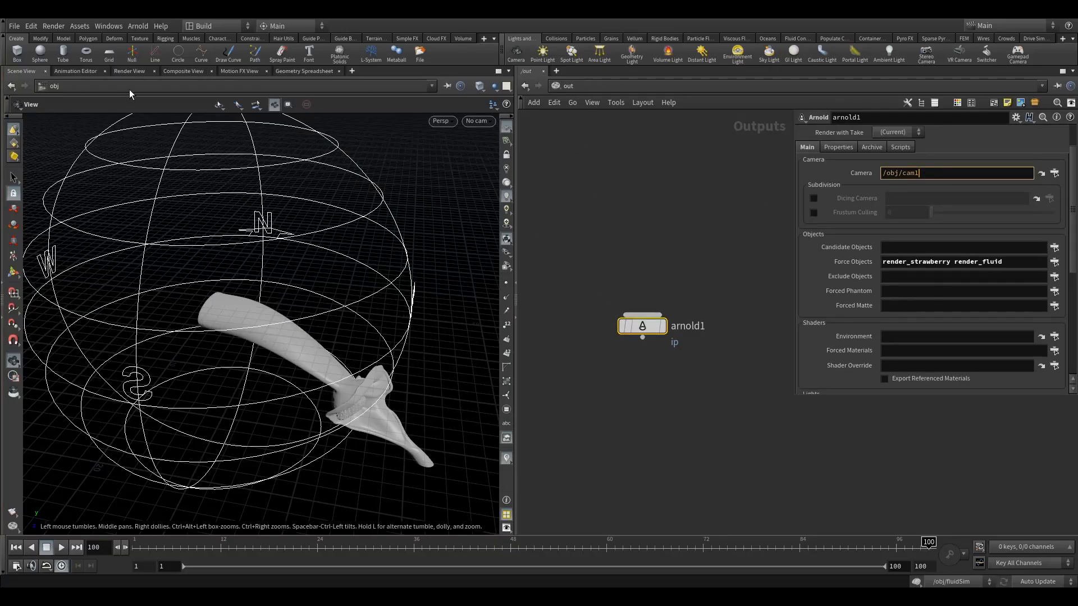
# Start an interactive Arnold render through the ROP camera and inspect the rendered strawberry and fluid
pyautogui.click(135, 70)
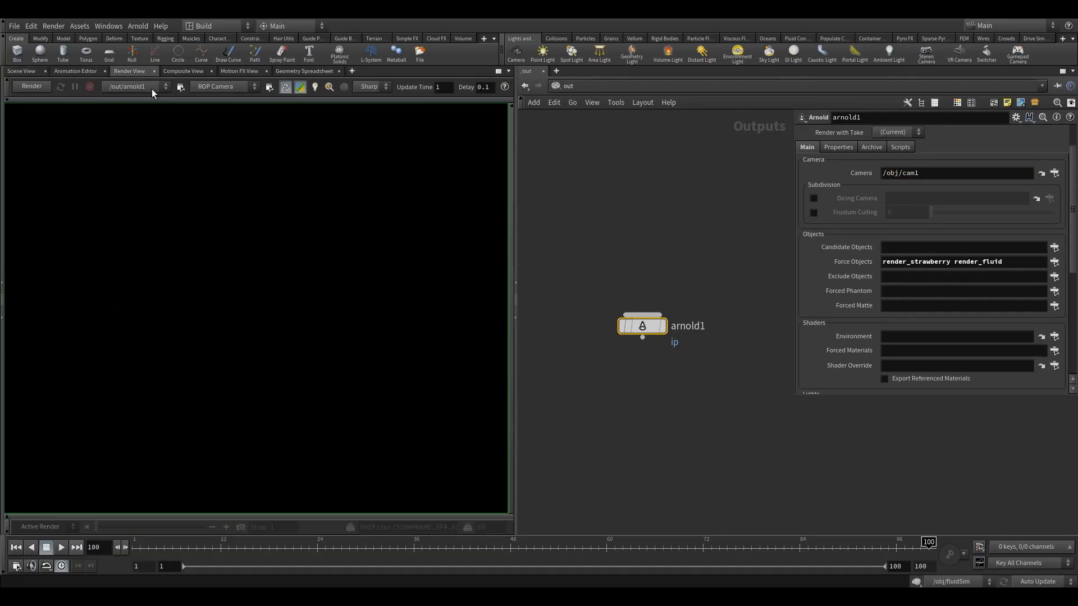
pyautogui.click(36, 86)
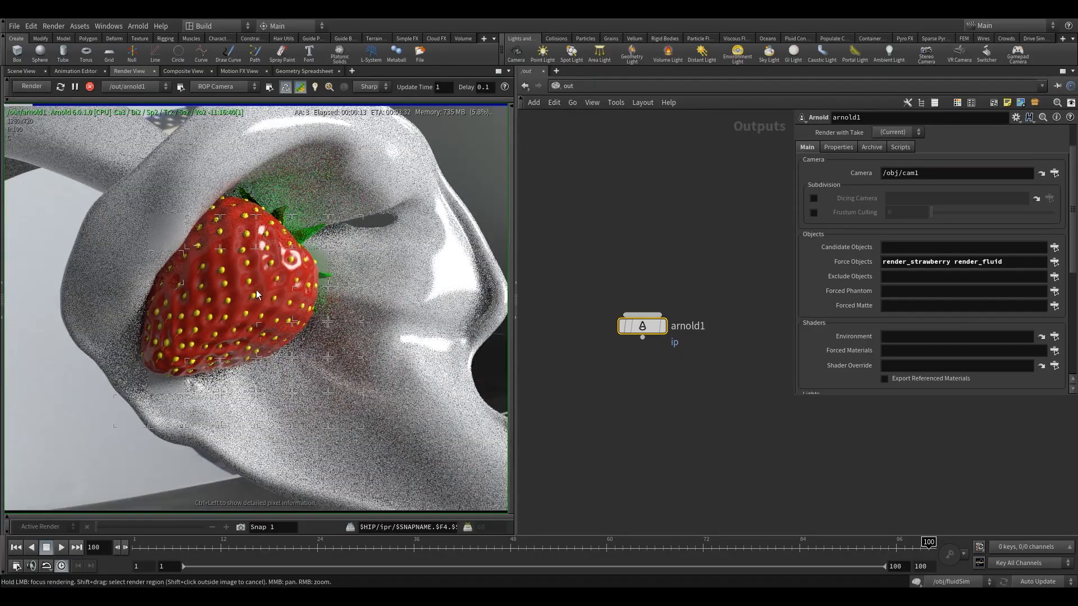
pyautogui.scroll(-3, 265, 291)
pyautogui.moveTo(261, 303); pyautogui.dragTo(232, 299, button='middle')
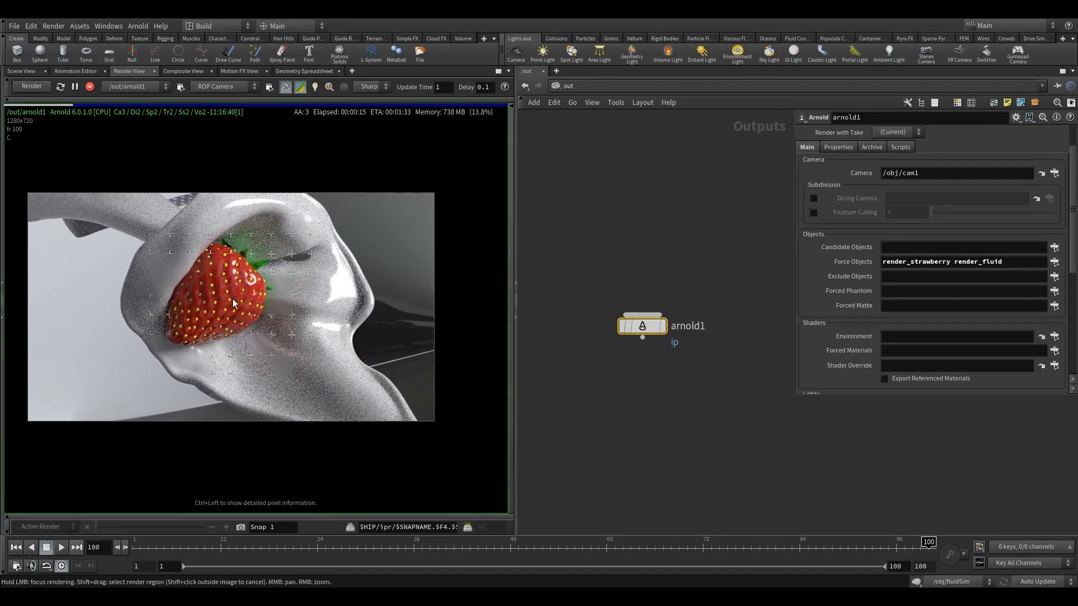
pyautogui.scroll(2, 275, 291)
pyautogui.scroll(-2, 275, 291)
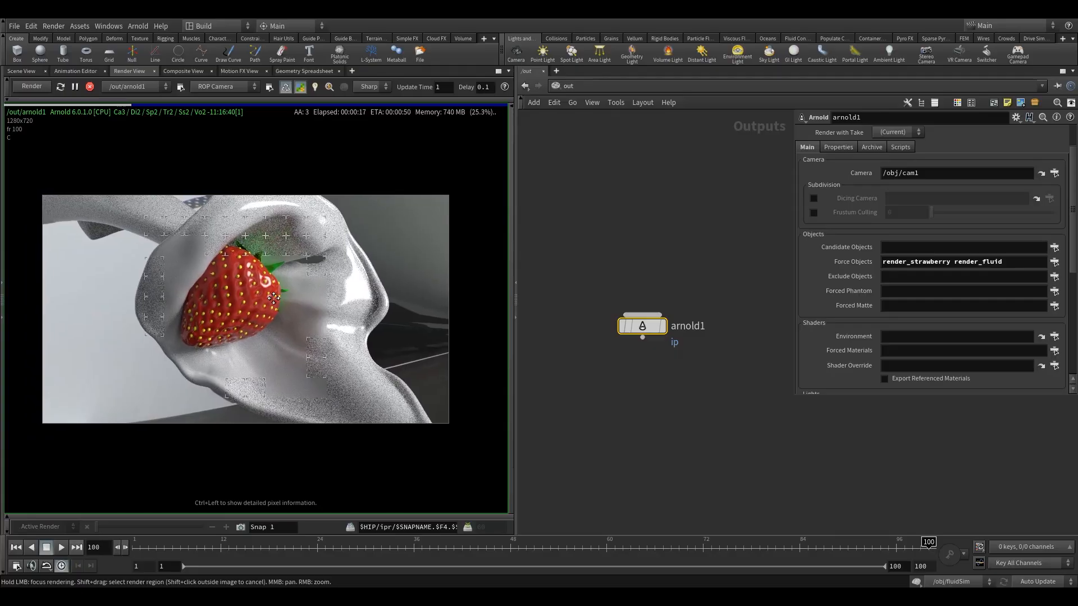
pyautogui.scroll(2, 246, 298)
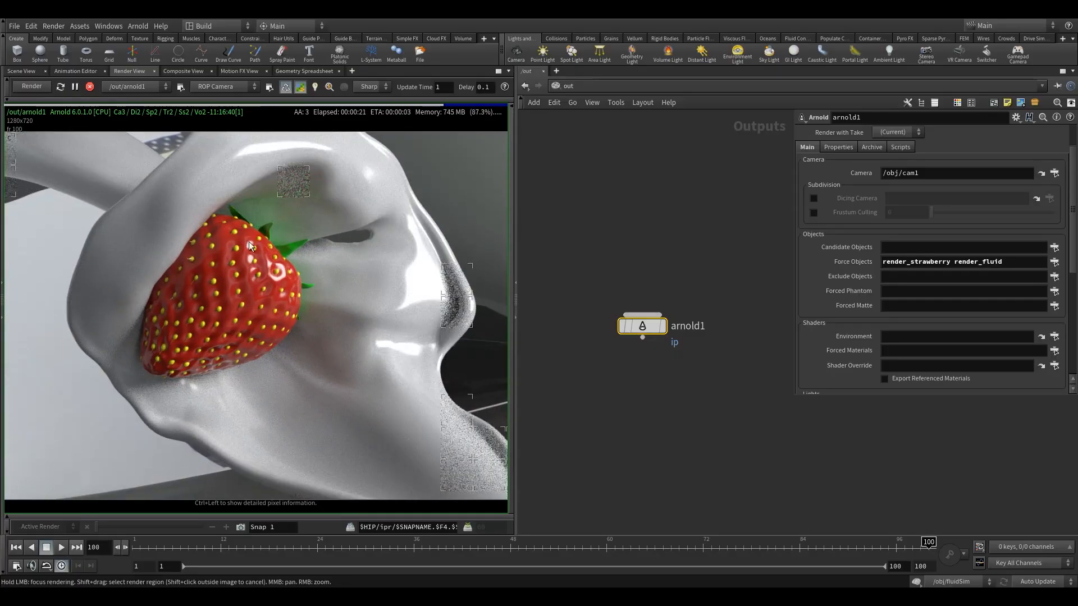
pyautogui.scroll(-1, 255, 258)
pyautogui.moveTo(255, 258); pyautogui.dragTo(270, 270, button='middle')
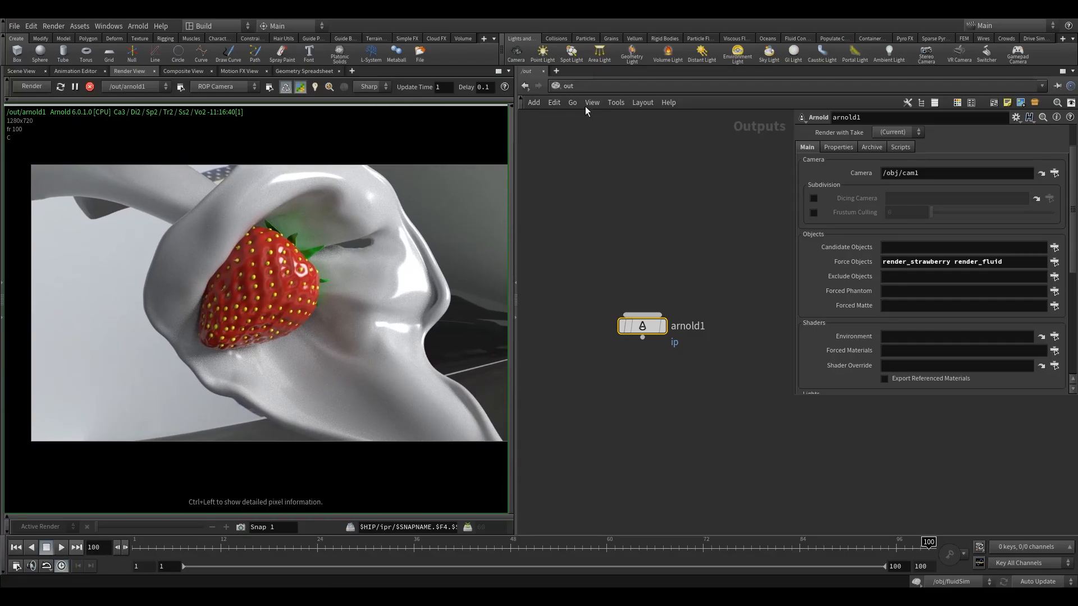
# Return to the obj network and set the skydome light's projection to Lat / Long
pyautogui.click(587, 87)
pyautogui.click(589, 139)
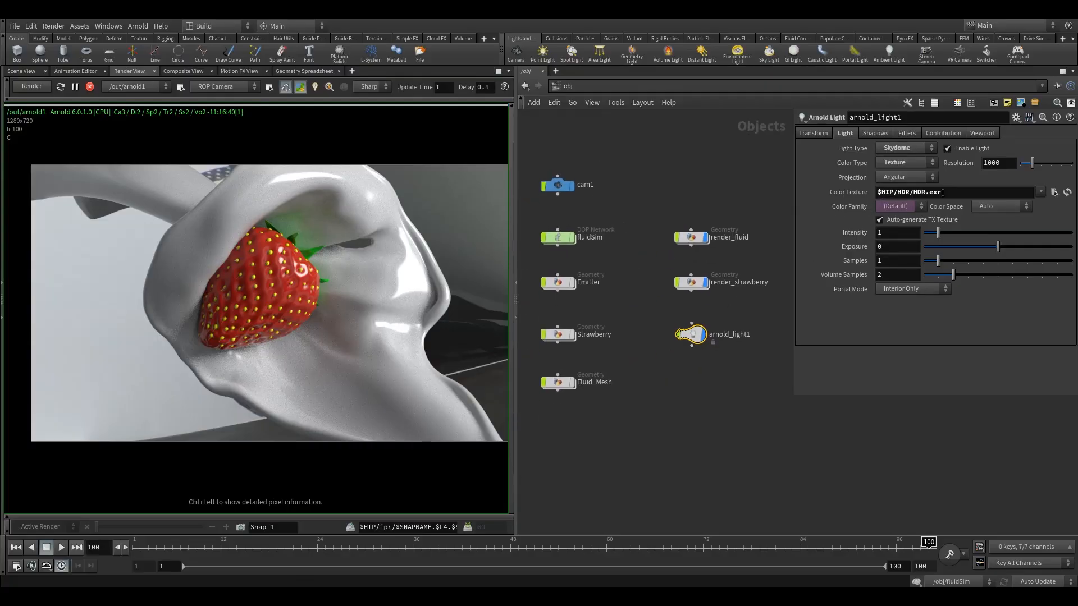
pyautogui.moveTo(942, 193)
pyautogui.mouseDown()
pyautogui.moveTo(890, 193)
pyautogui.moveTo(933, 193)
pyautogui.mouseUp()
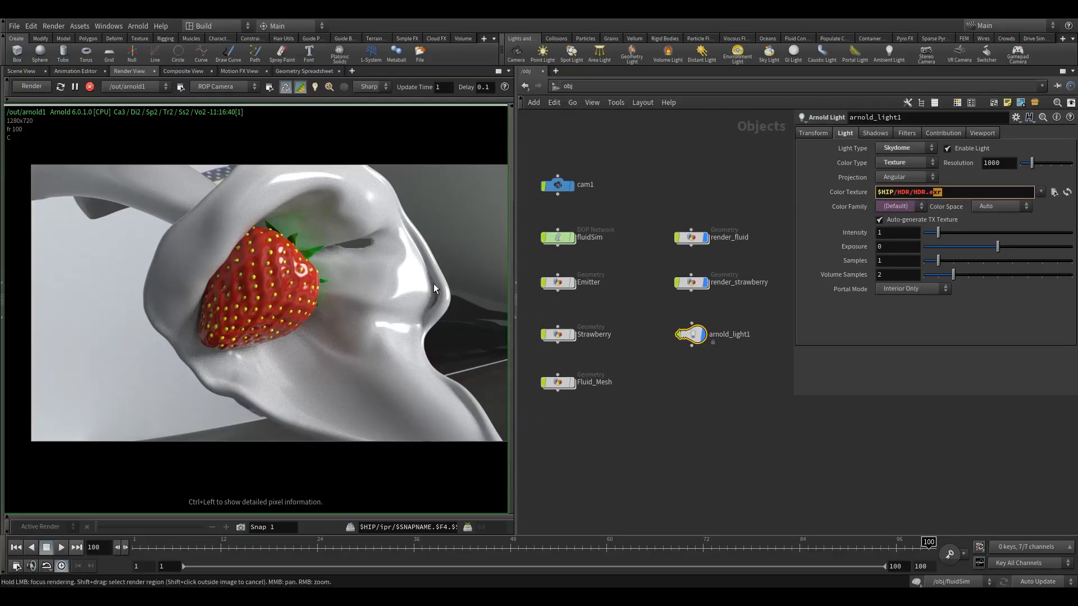
pyautogui.click(692, 175)
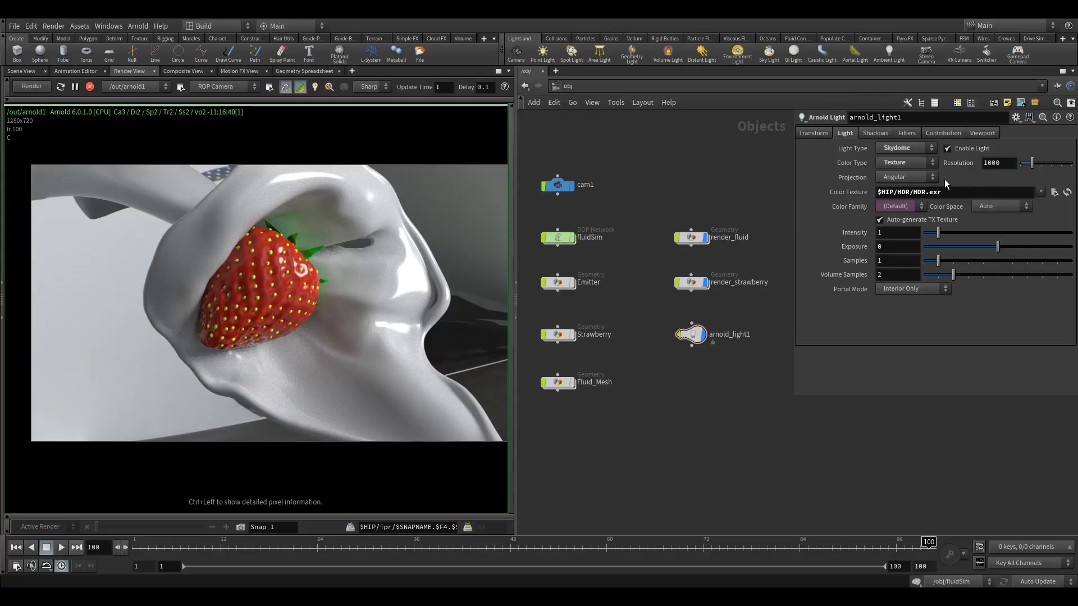
pyautogui.click(894, 178)
pyautogui.click(898, 204)
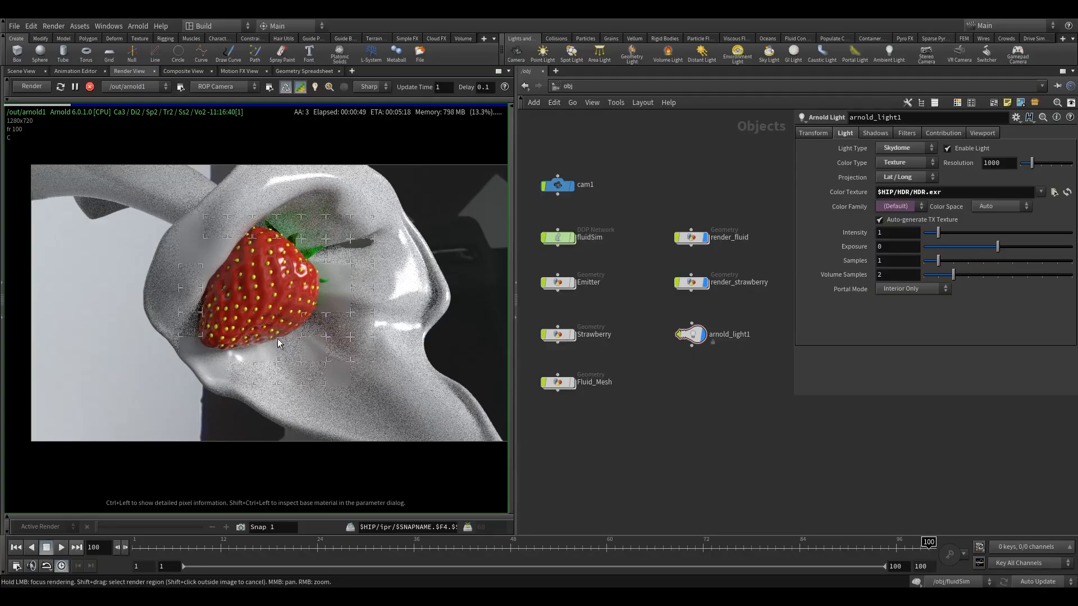
# Set the skydome light's camera contribution to 0 and widen the render view pane
pyautogui.moveTo(640, 223); pyautogui.dragTo(685, 231, button='middle')
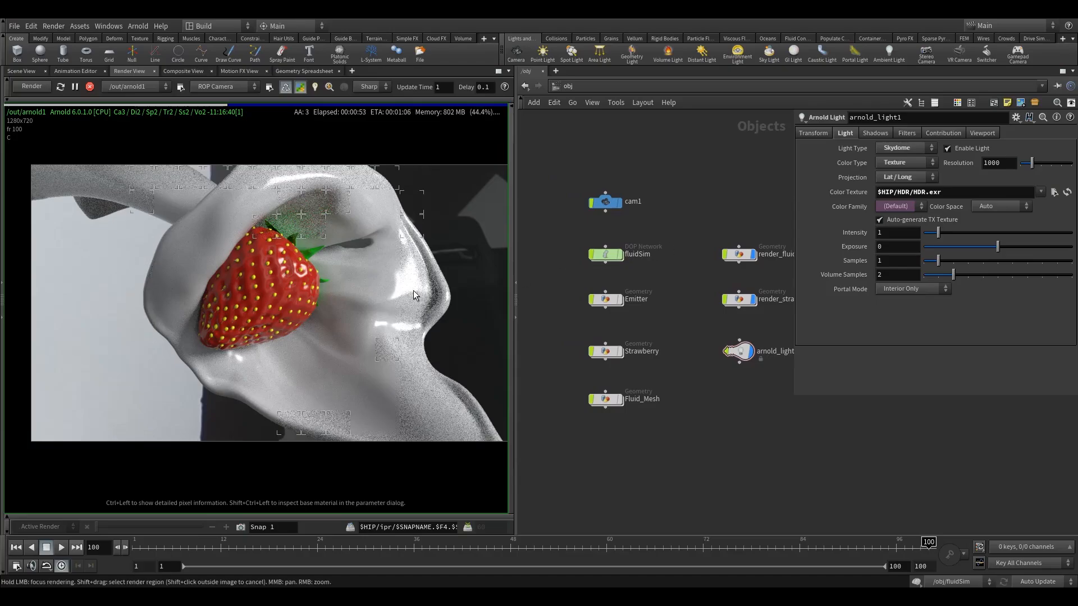
pyautogui.moveTo(713, 319); pyautogui.dragTo(664, 314, button='middle')
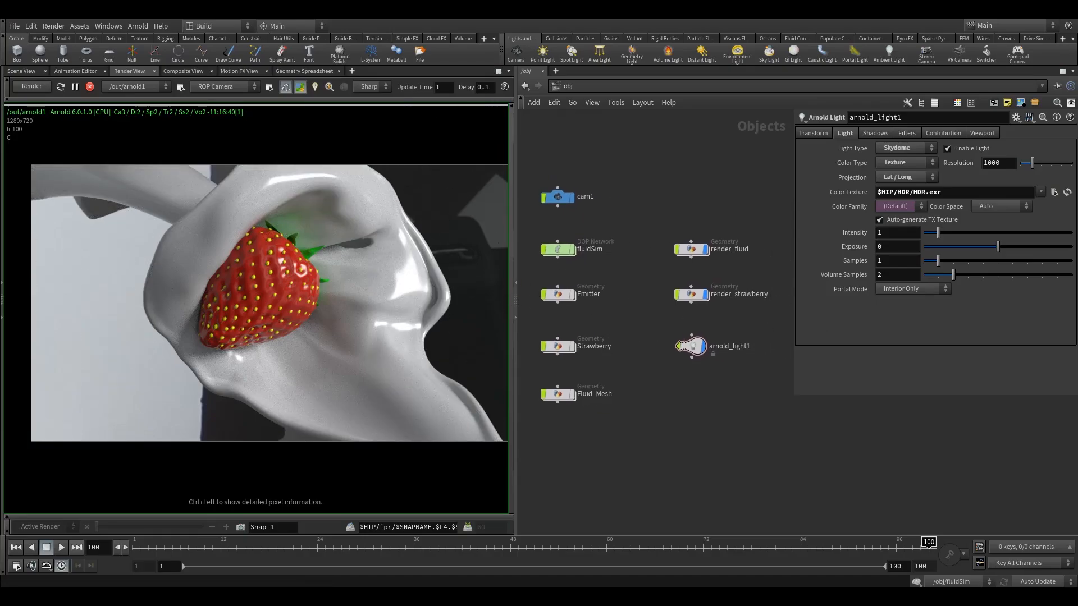
pyautogui.click(945, 134)
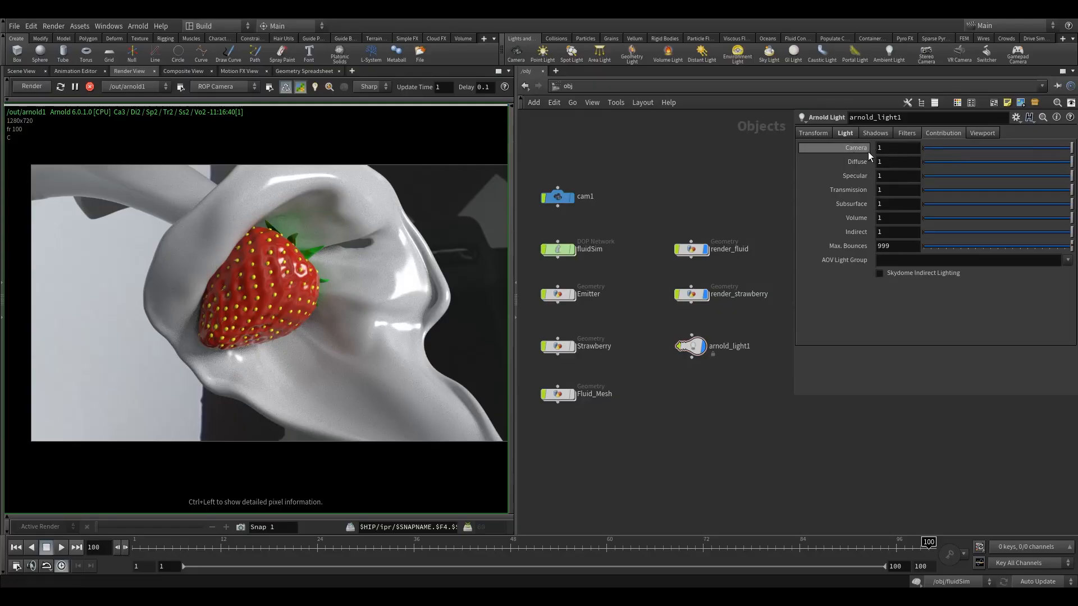
pyautogui.moveTo(956, 153); pyautogui.dragTo(787, 154)
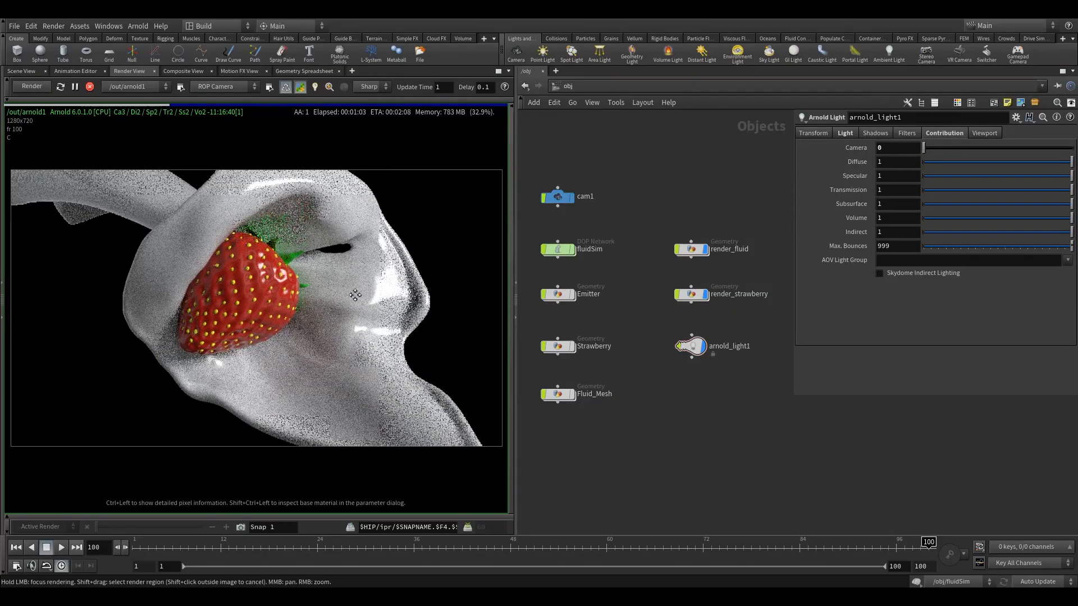
pyautogui.moveTo(515, 302); pyautogui.dragTo(646, 301)
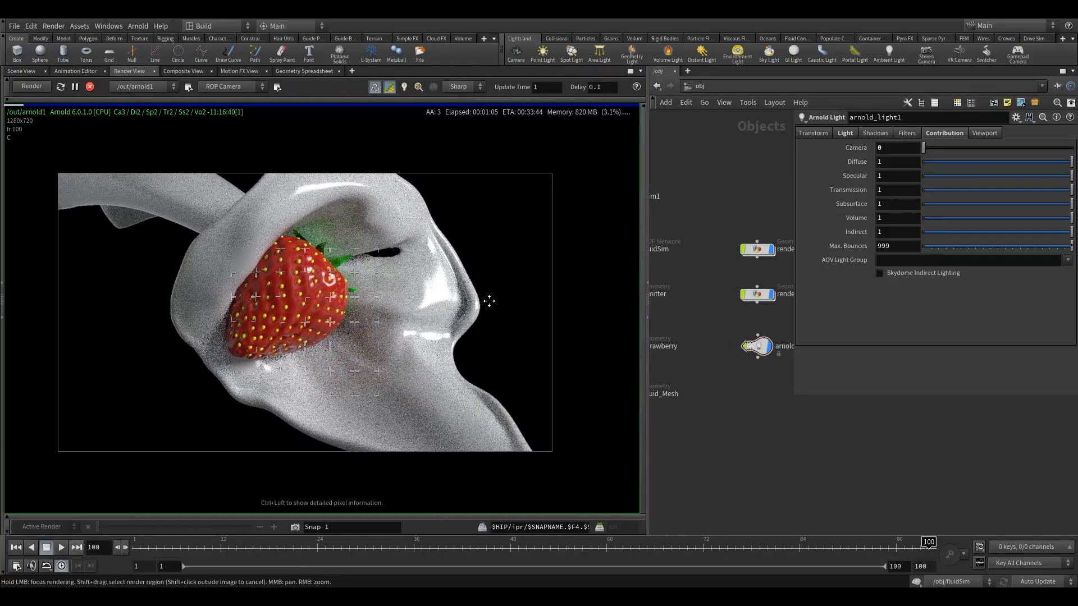